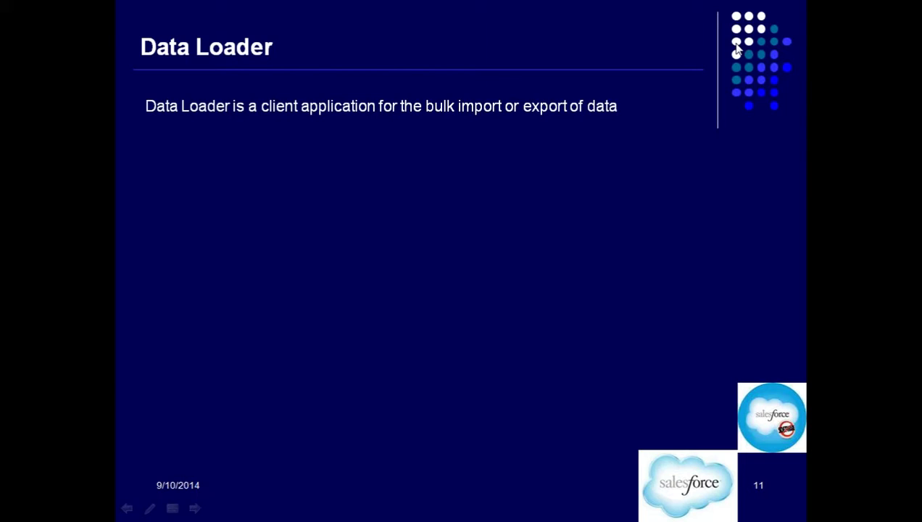
Leave the PowerPoint slideshow and switch to the Salesforce Setup page in Chrome
key("alt+Tab")
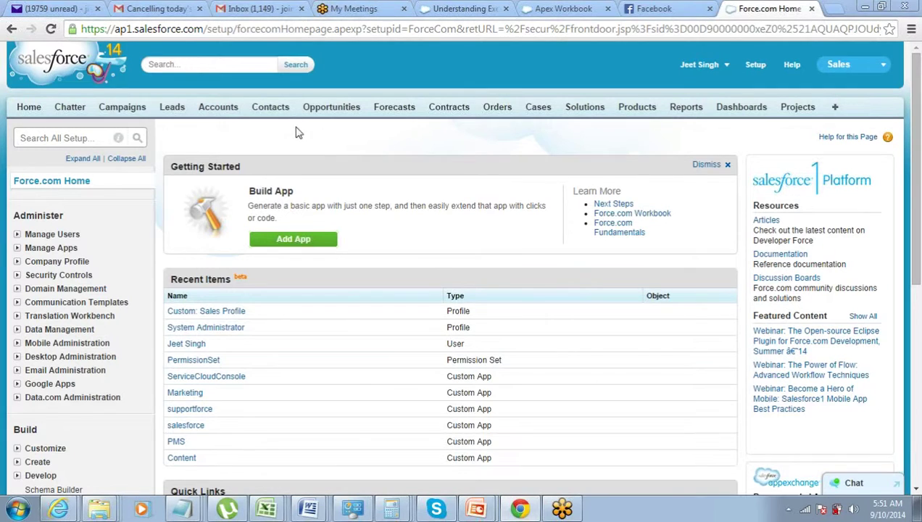
Go to Setup's Data Management > Data Loader page and start the Data Loader download
scroll(279, 261, "down", 4)
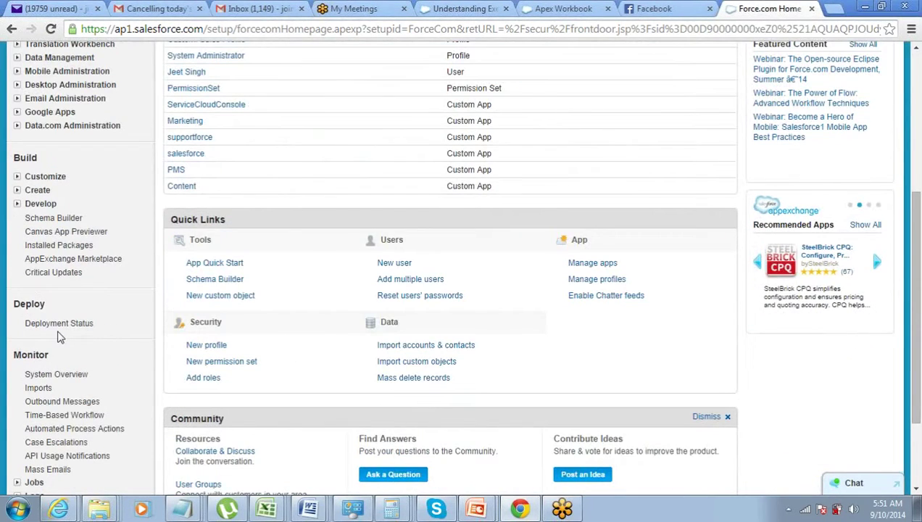
scroll(60, 334, "up", 1)
scroll(62, 329, "up", 2)
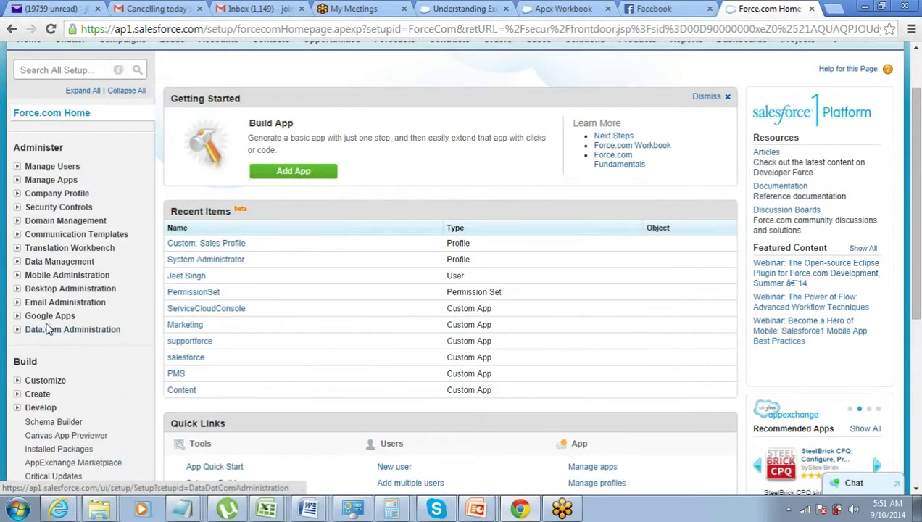
left_click(17, 262)
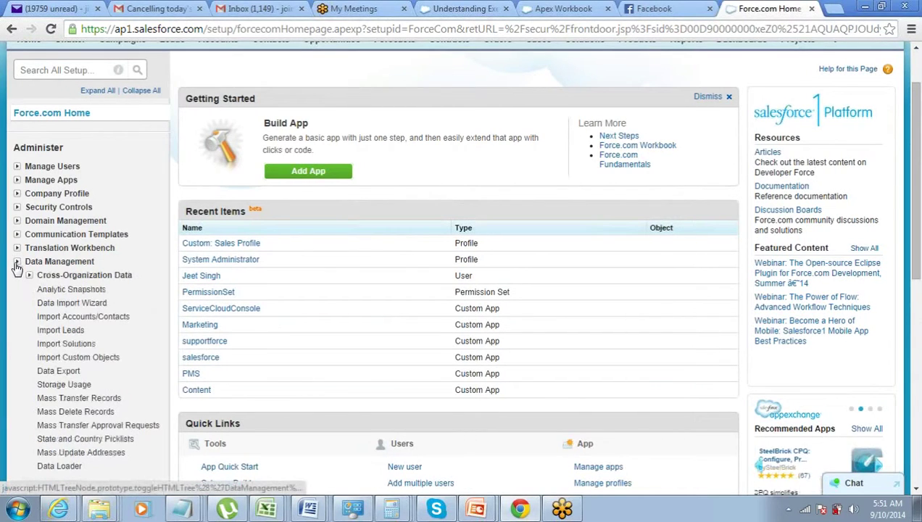
scroll(21, 290, "down", 2)
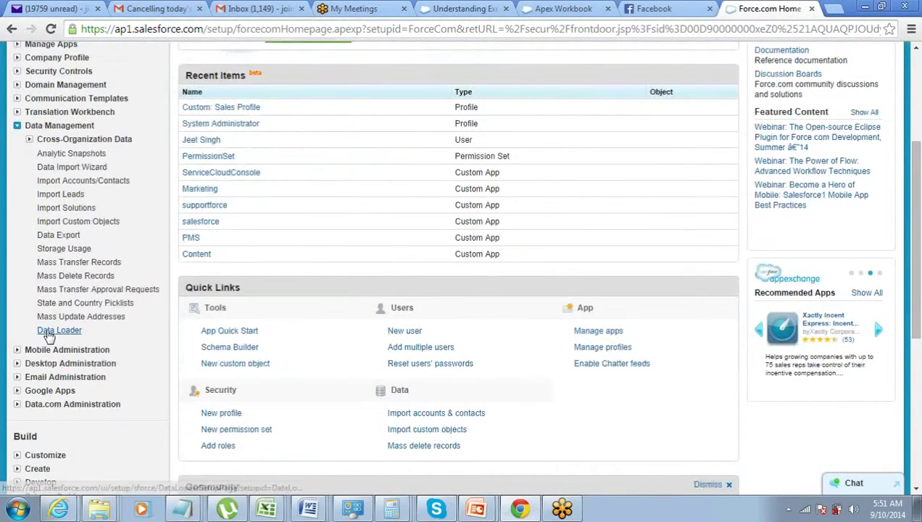
left_click(49, 331)
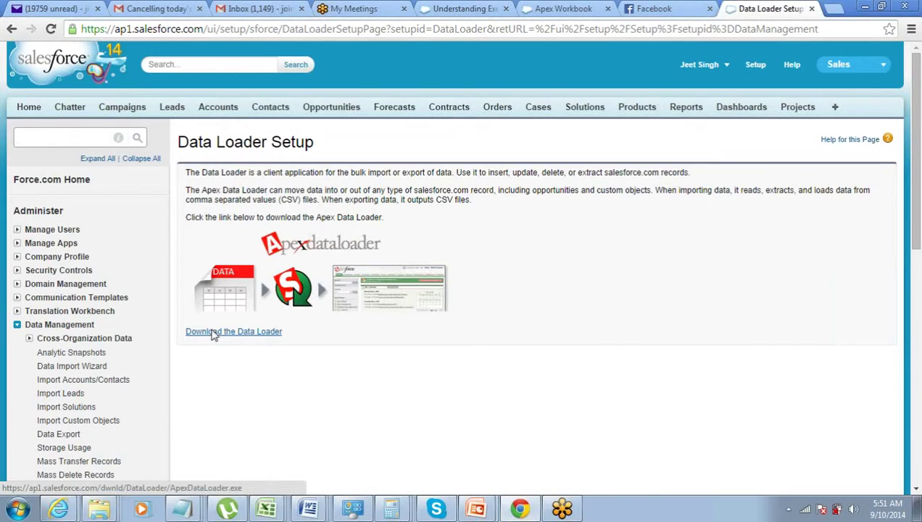
left_click(213, 333)
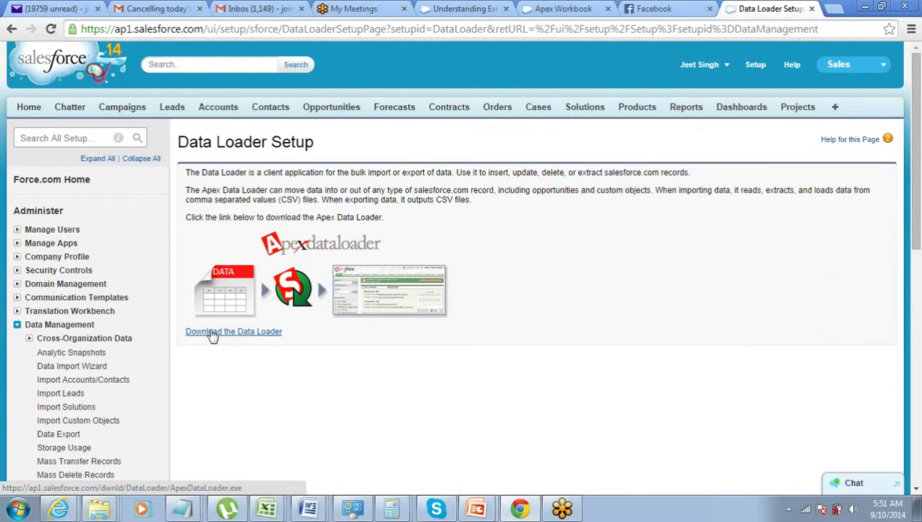
Search the Start menu for 'data' and launch the Data Loader program
left_click(17, 509)
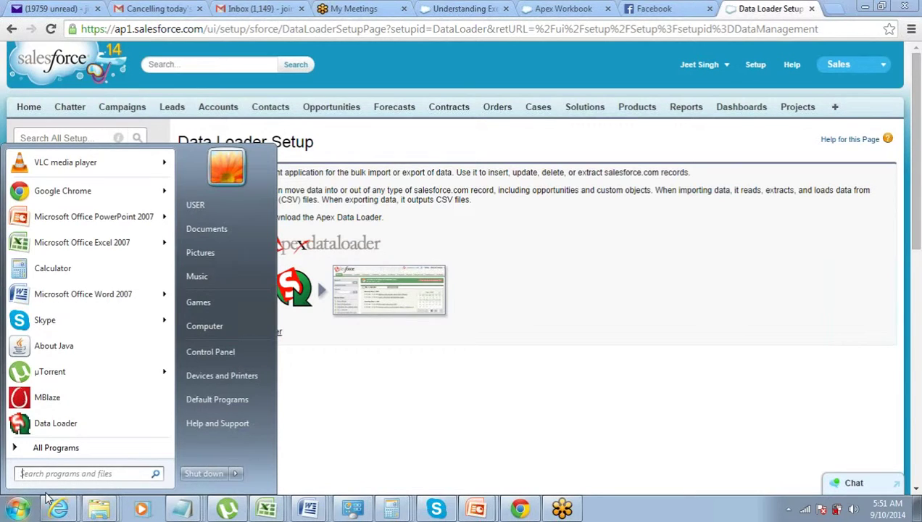
type("apex")
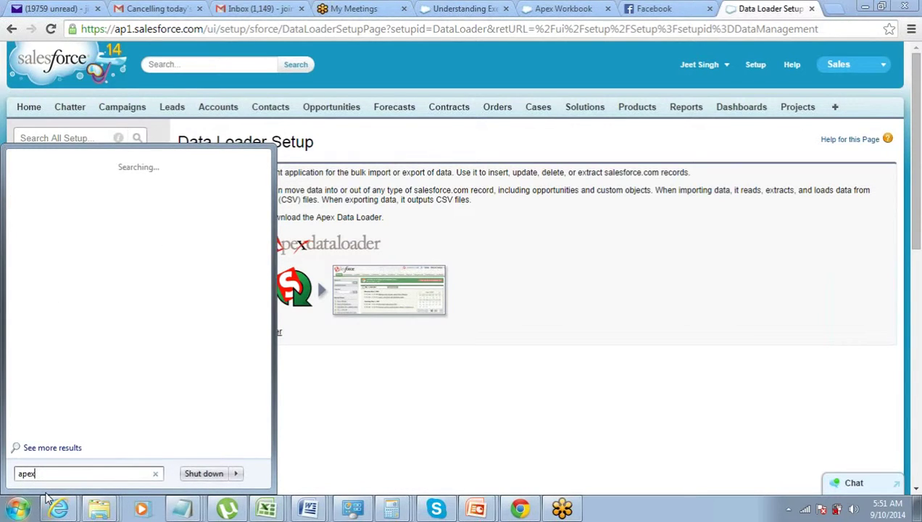
key("BackSpace")
key("BackSpace")
key("BackSpace")
key("BackSpace")
type("data")
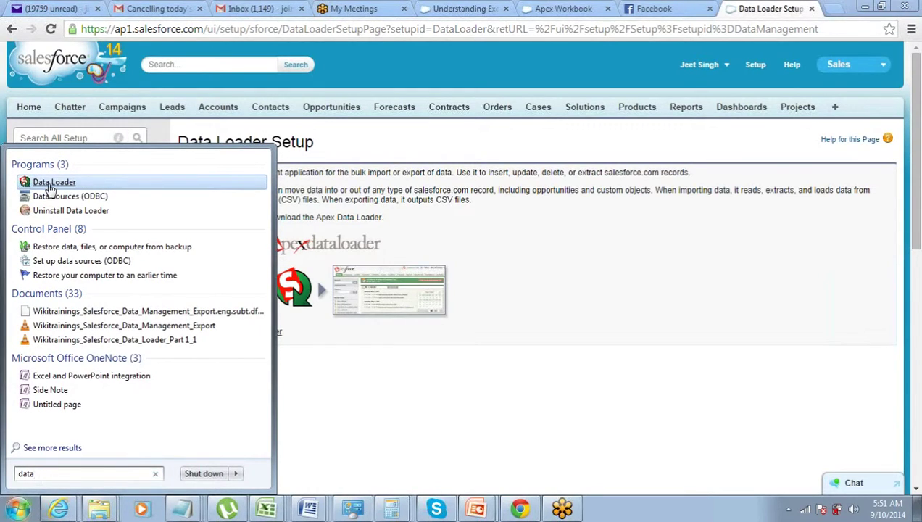
left_click(50, 183)
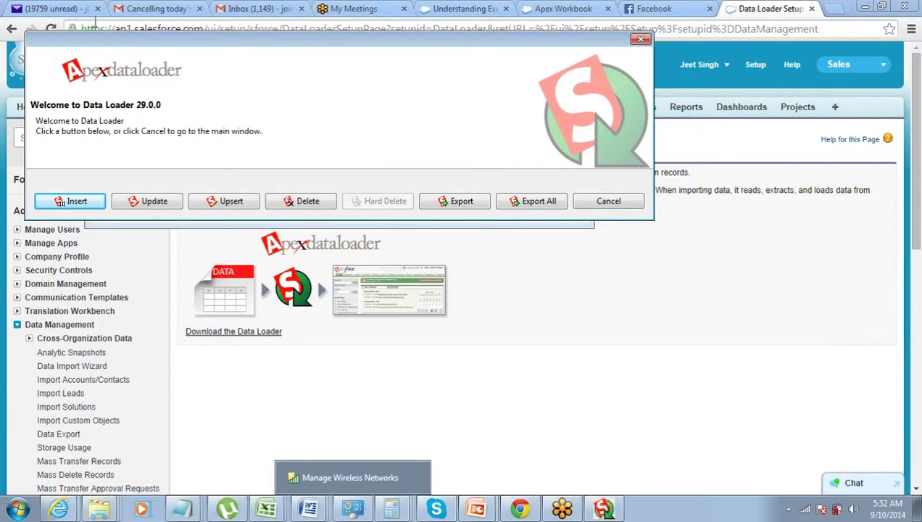
Start an Insert job and enter the org login e-mail as the username
left_click_drag(144, 43, 285, 149)
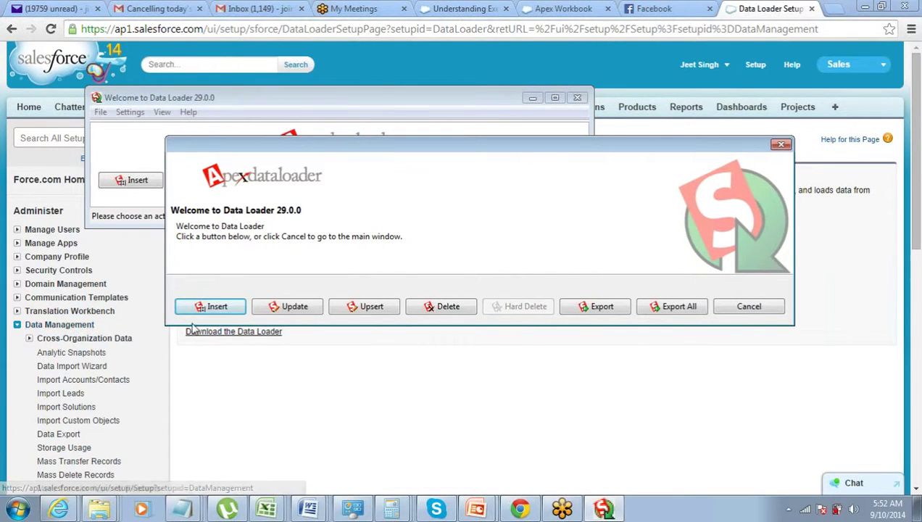
left_click(212, 308)
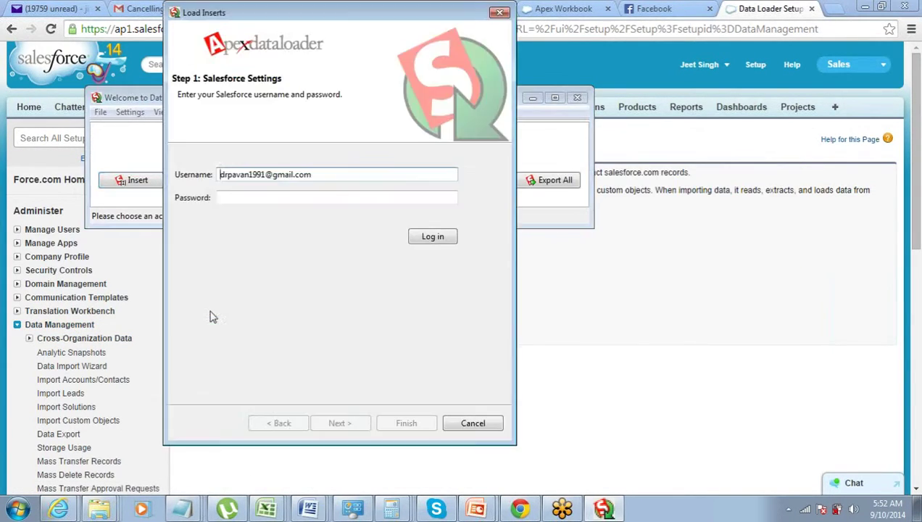
left_click_drag(332, 180, 4, 183)
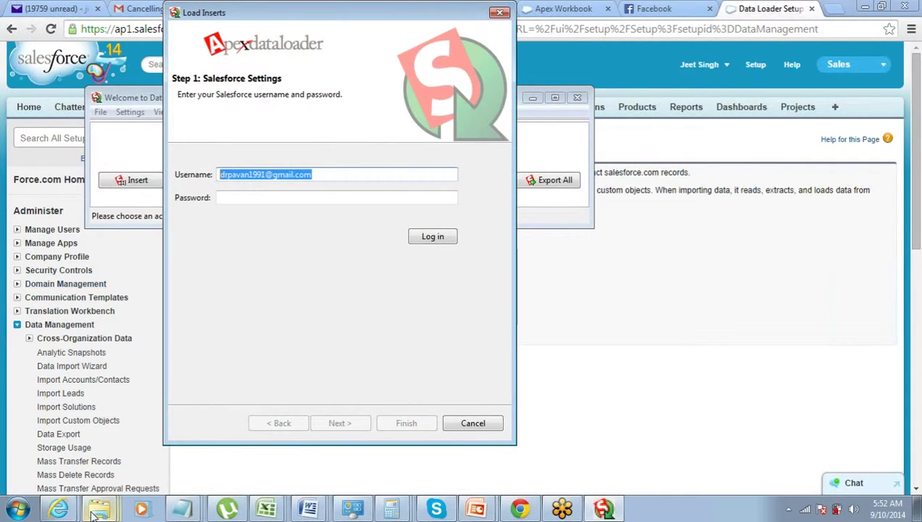
right_click(96, 511)
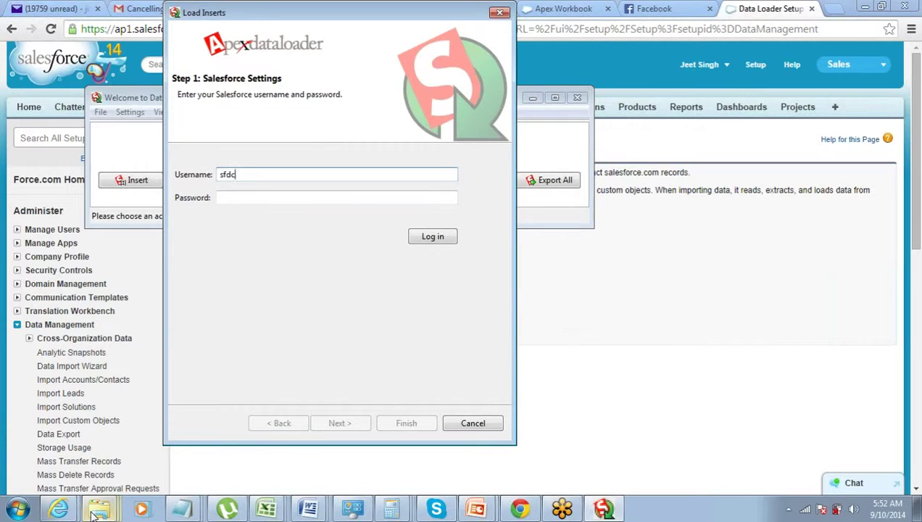
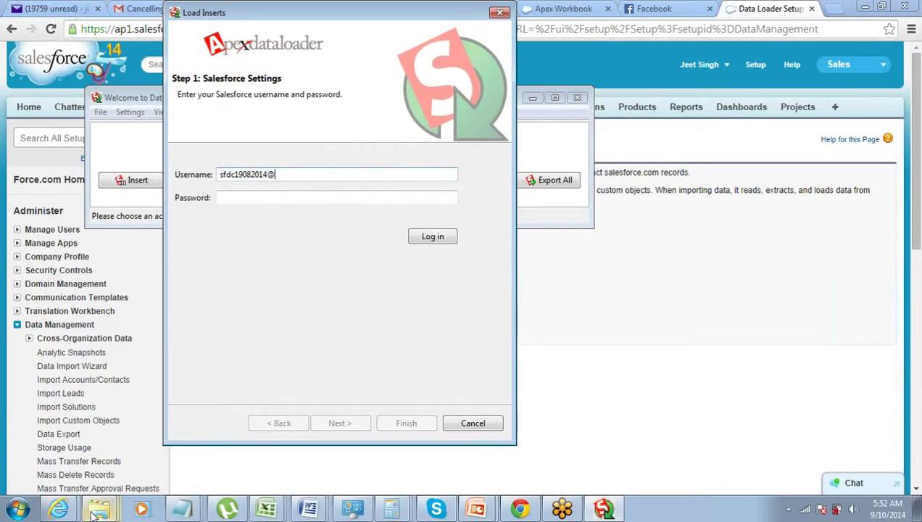
key("Tab")
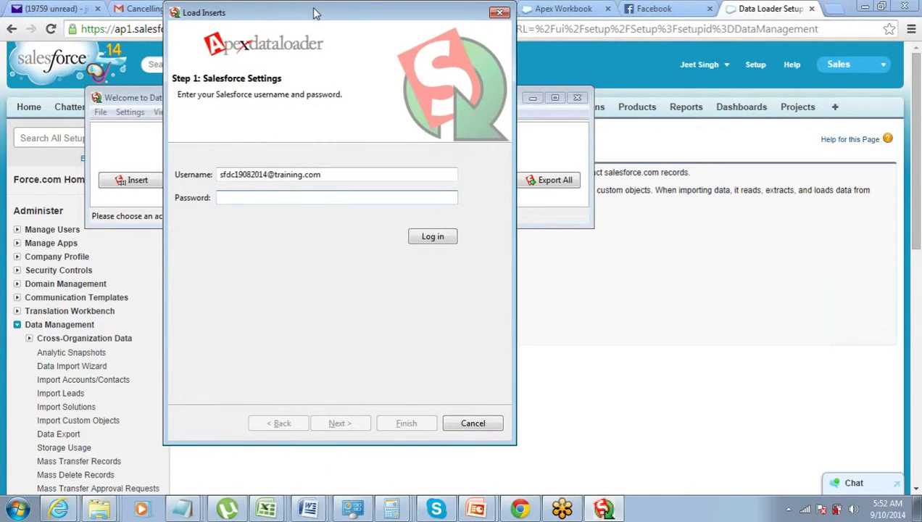
Reopen the insert login step and re-enter the org username, ready for the password
left_click_drag(315, 13, 475, 16)
left_click_drag(490, 177, 372, 182)
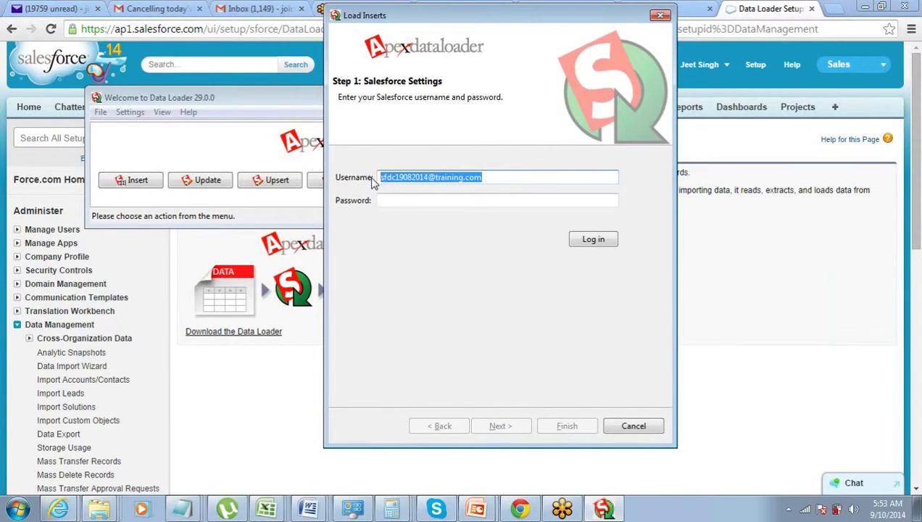
left_click(660, 15)
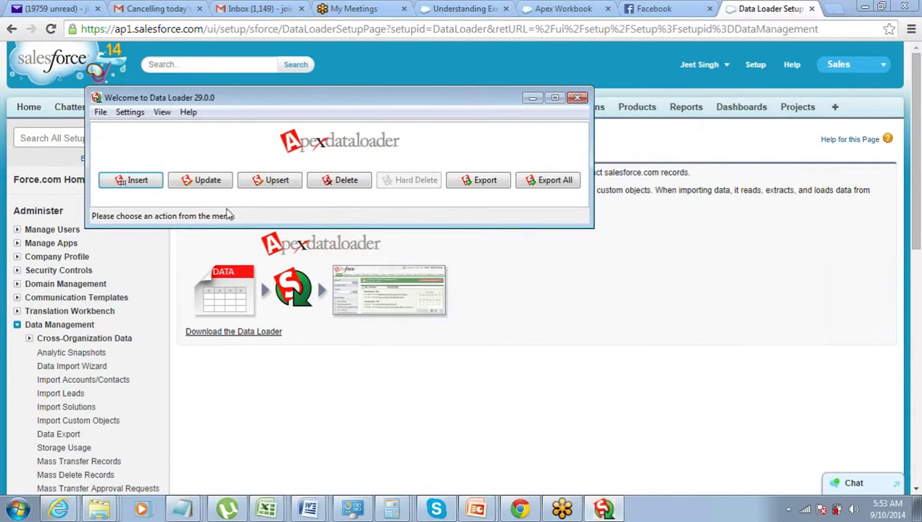
left_click(124, 183)
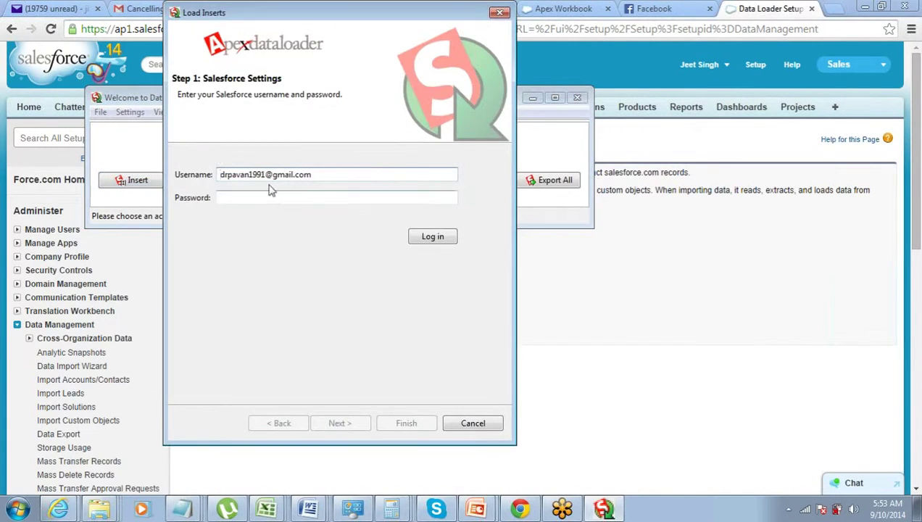
left_click_drag(365, 173, 111, 178)
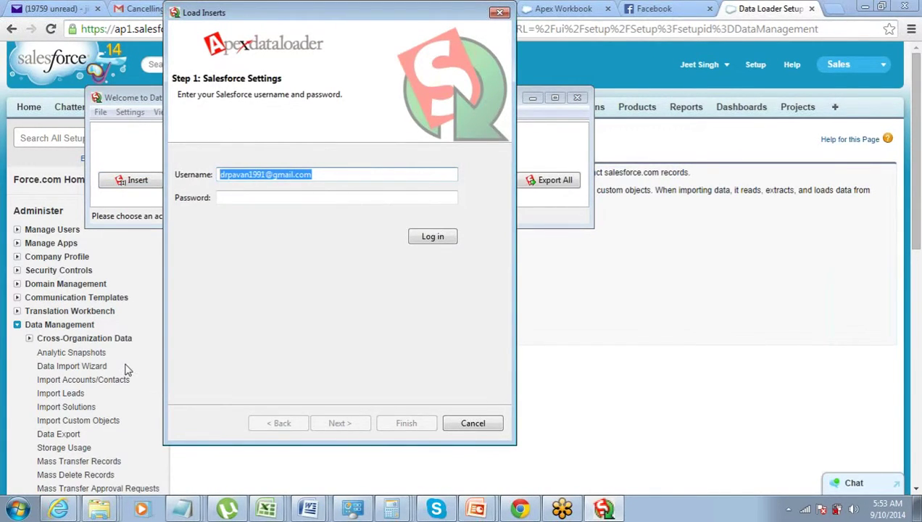
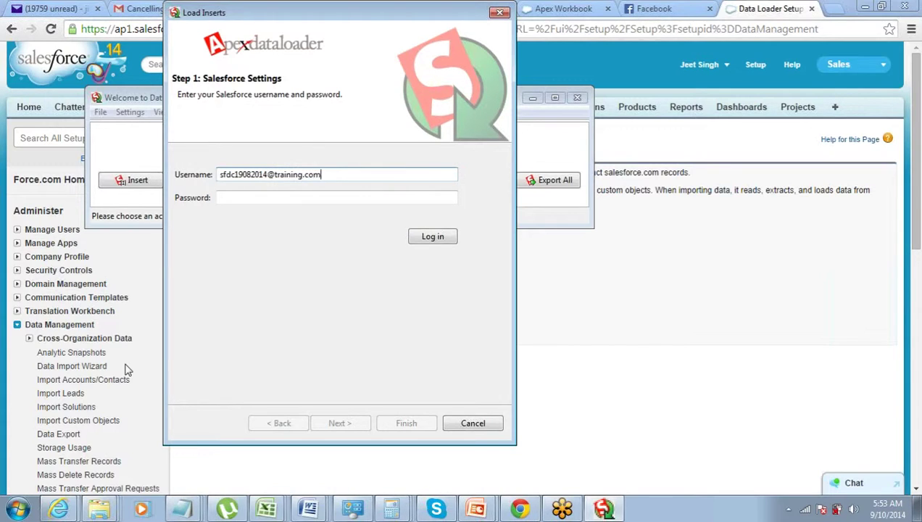
key("Tab")
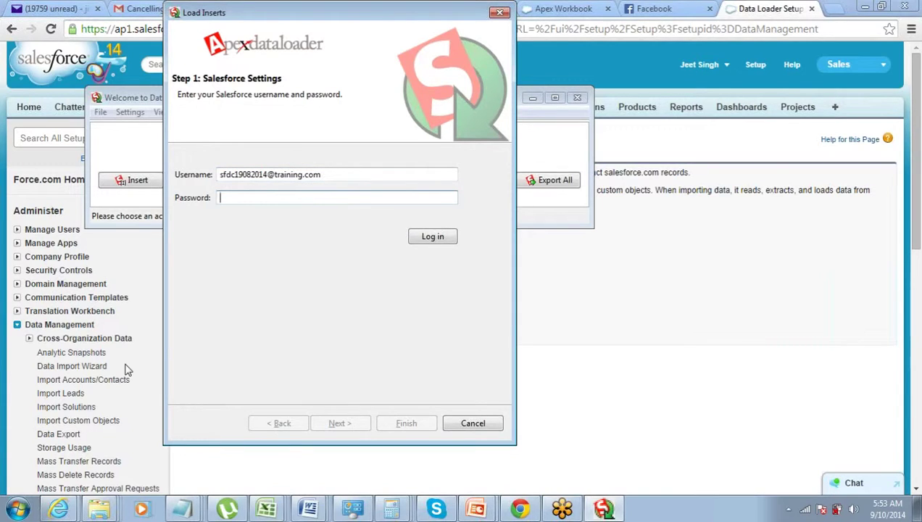
Log in with the account password, hit the username/password error, and return to Chrome
type("••••••••••••")
left_click(435, 238)
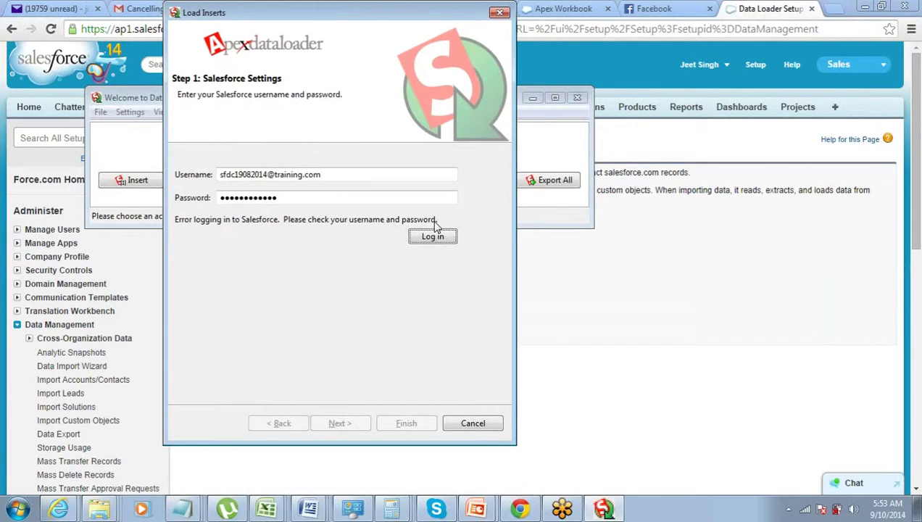
mouse_move(435, 509)
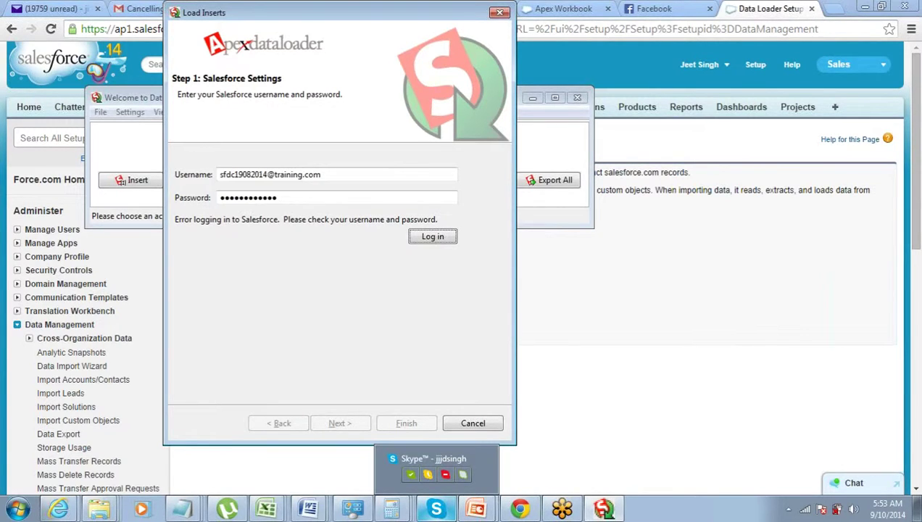
left_click(298, 201)
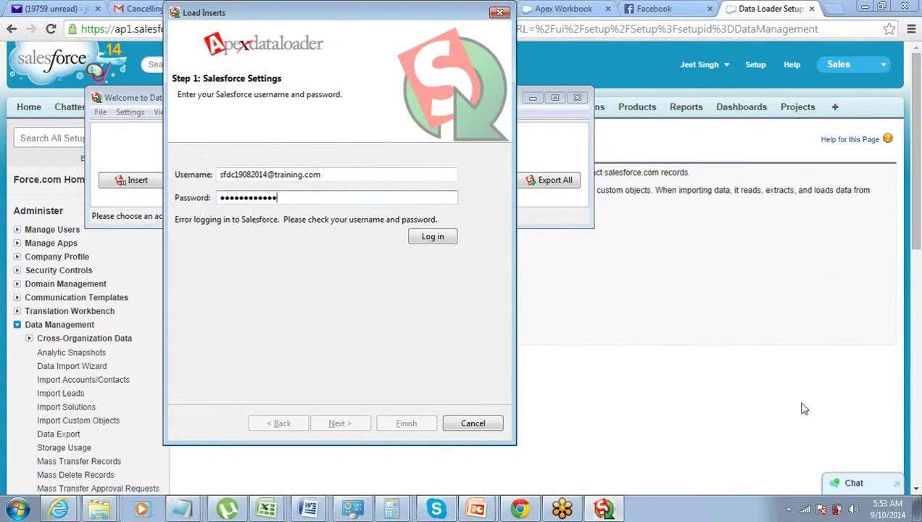
left_click(723, 150)
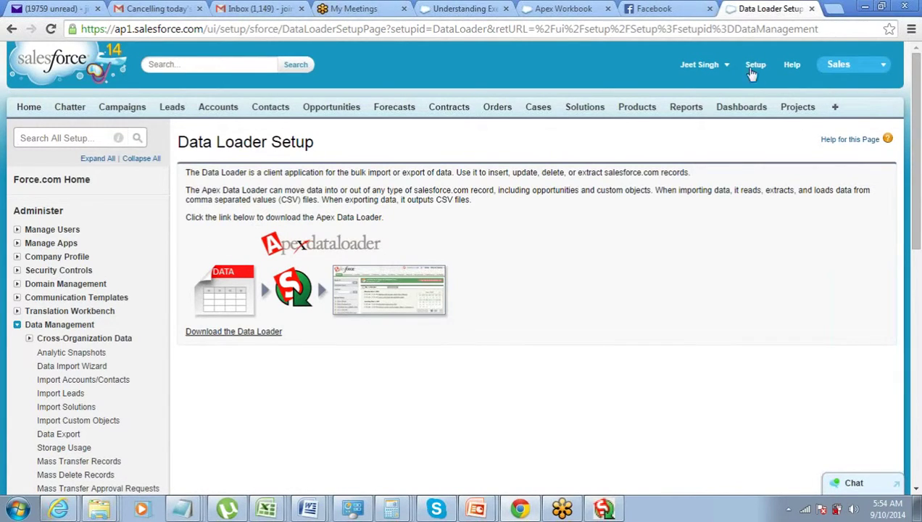
Open My Settings > Personal > Reset My Security Token, dismissing the Critical Updates prompt
left_click(724, 67)
left_click(689, 109)
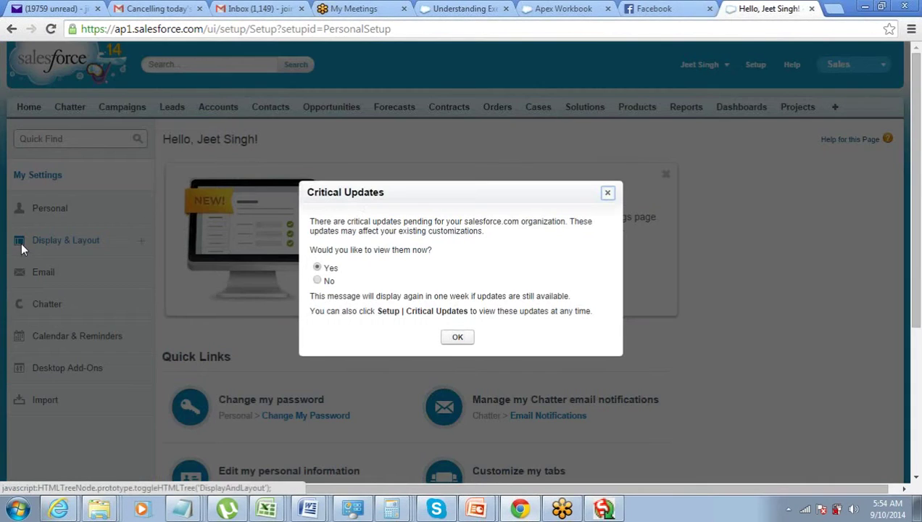
left_click(608, 193)
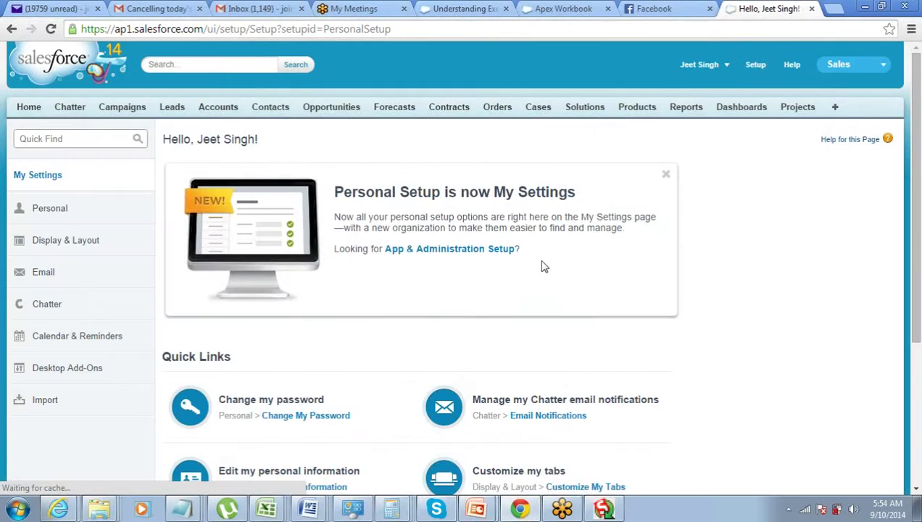
left_click(64, 212)
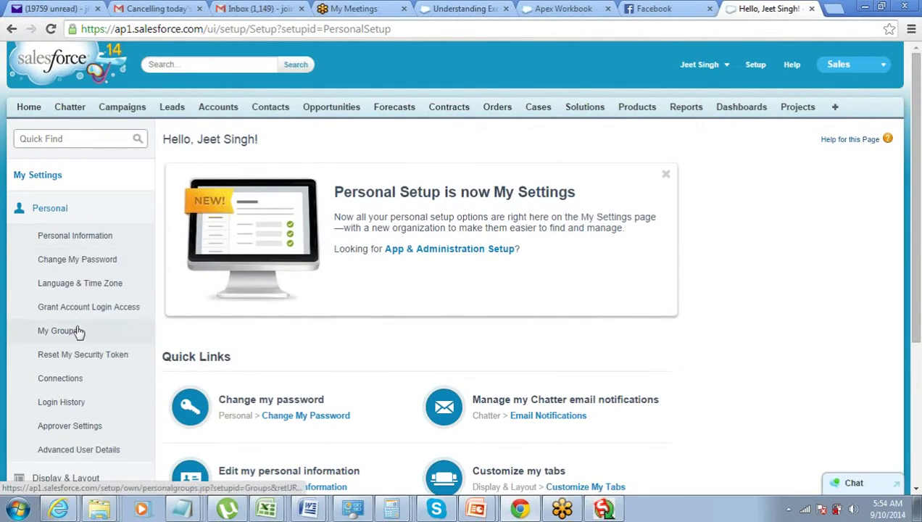
left_click(82, 362)
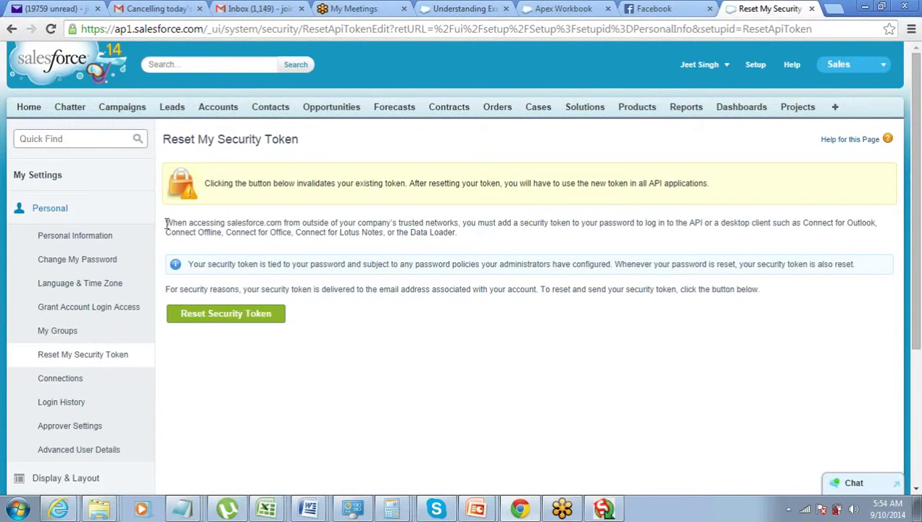
Review the notes on trusted networks and Data Loader, then reset the security token
left_click_drag(168, 225, 464, 224)
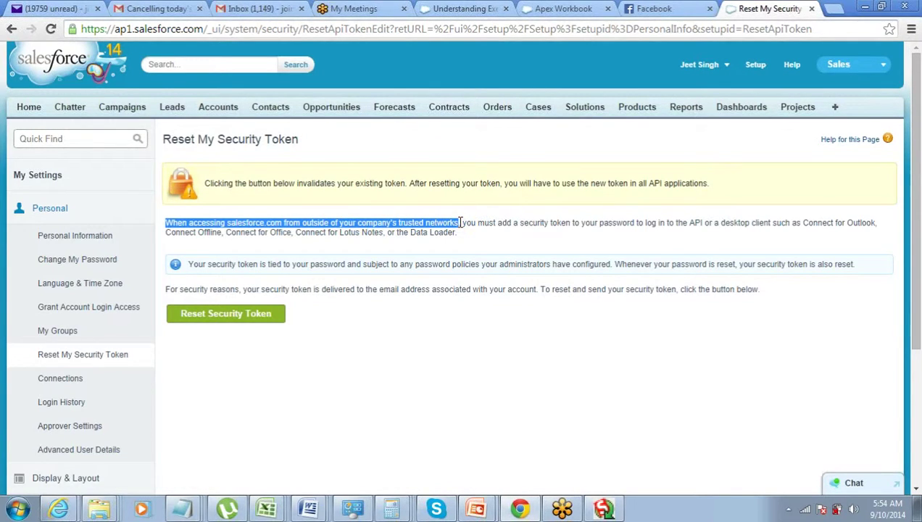
left_click(464, 224)
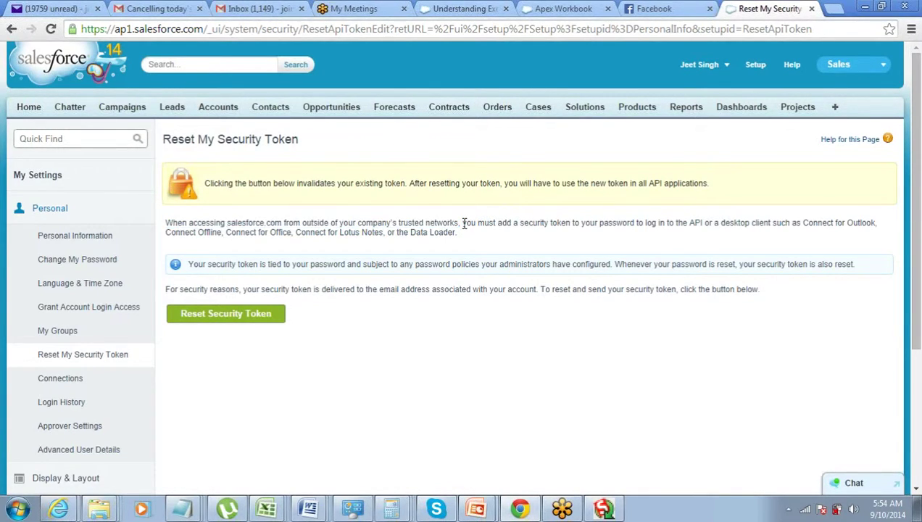
left_click_drag(463, 224, 702, 222)
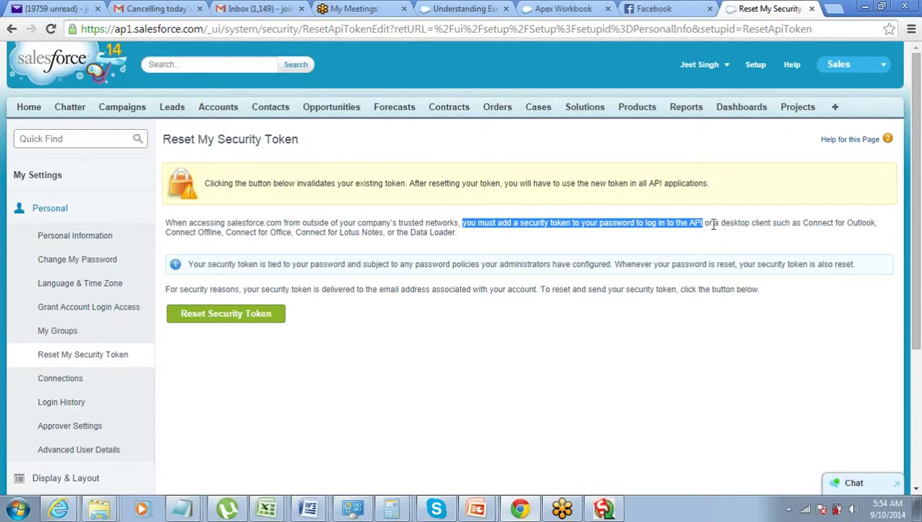
left_click(714, 223)
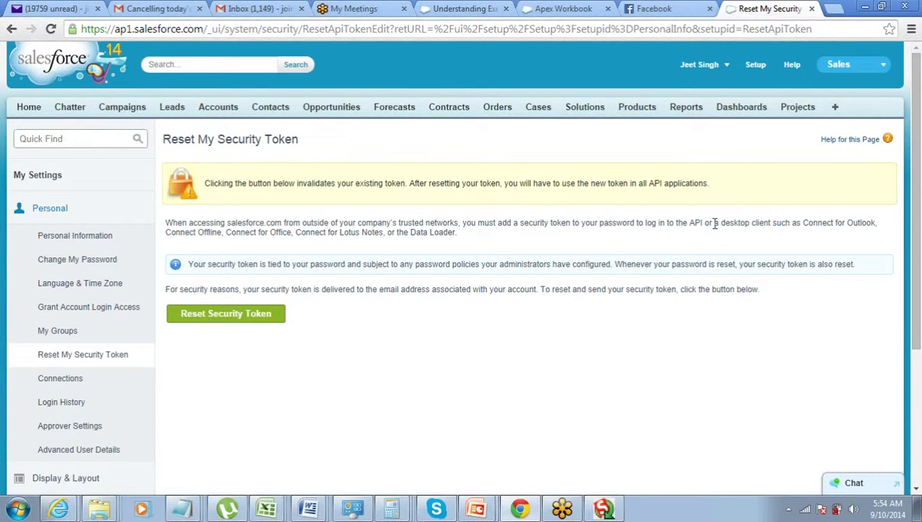
left_click_drag(716, 223, 457, 237)
left_click(457, 237)
left_click_drag(802, 223, 458, 232)
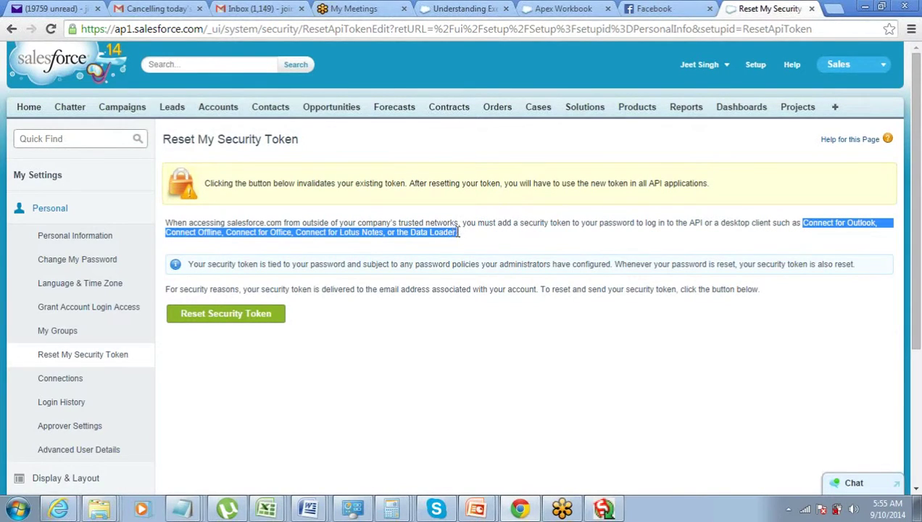
left_click(453, 232)
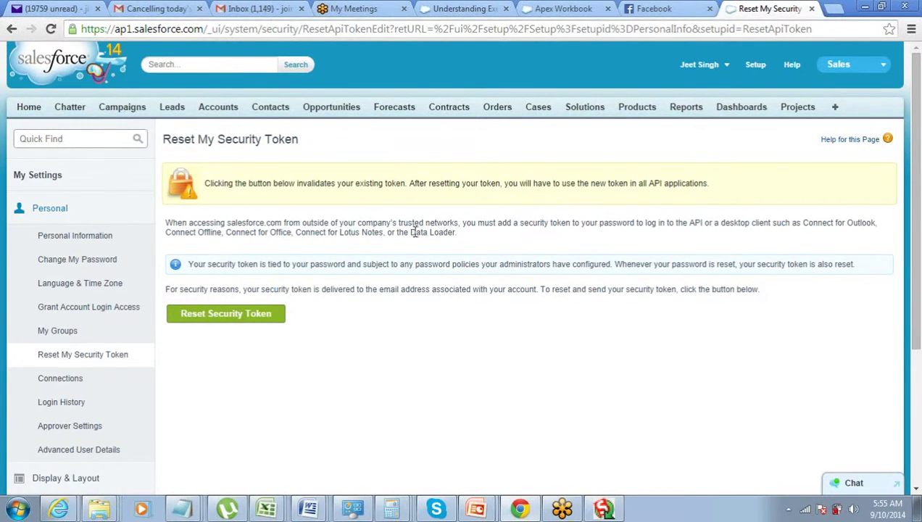
left_click_drag(411, 232, 458, 238)
left_click(467, 239)
left_click(249, 314)
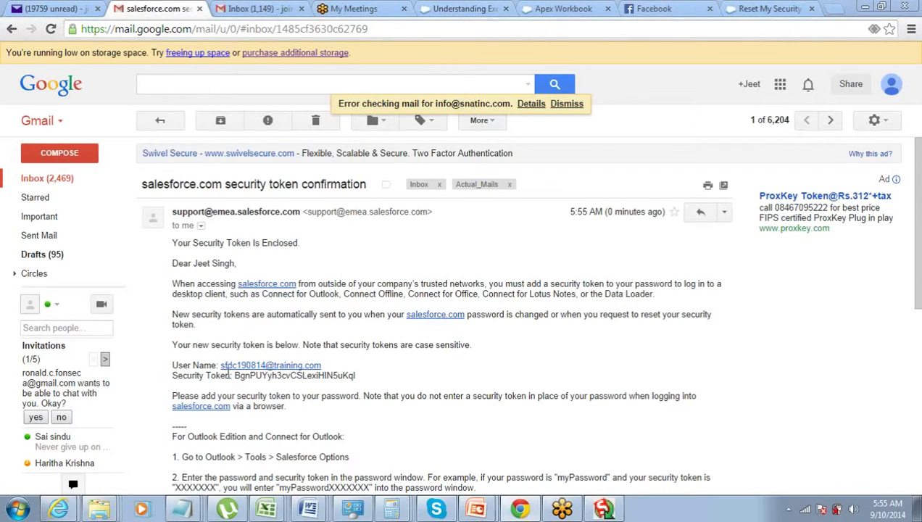
Copy the new security token from the e-mail and return to the Data Loader login
left_click_drag(235, 376, 354, 375)
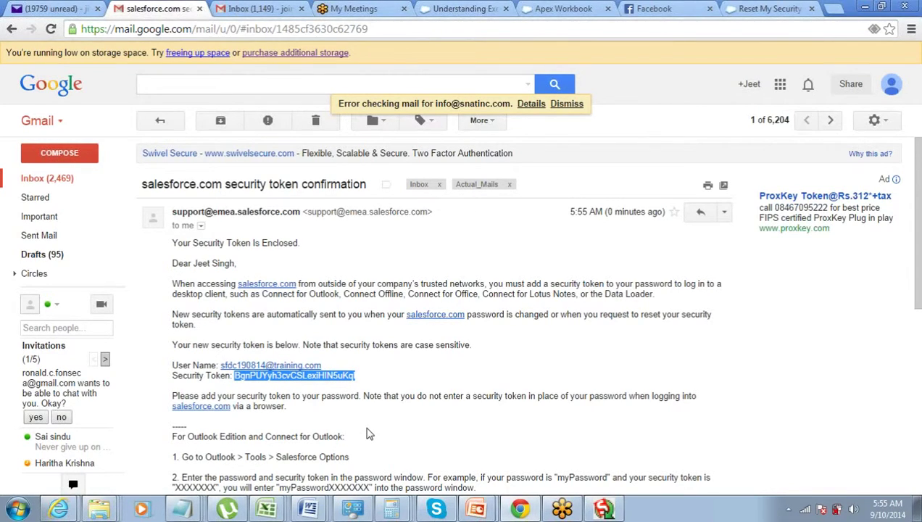
left_click(605, 505)
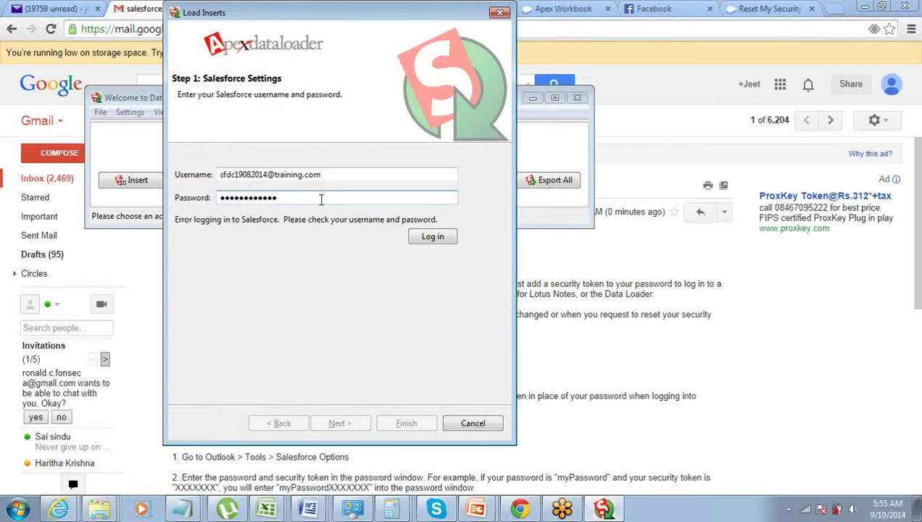
Append the security token to the password, check Salesforce's password-plus-token example, and retry login
key("ctrl+v")
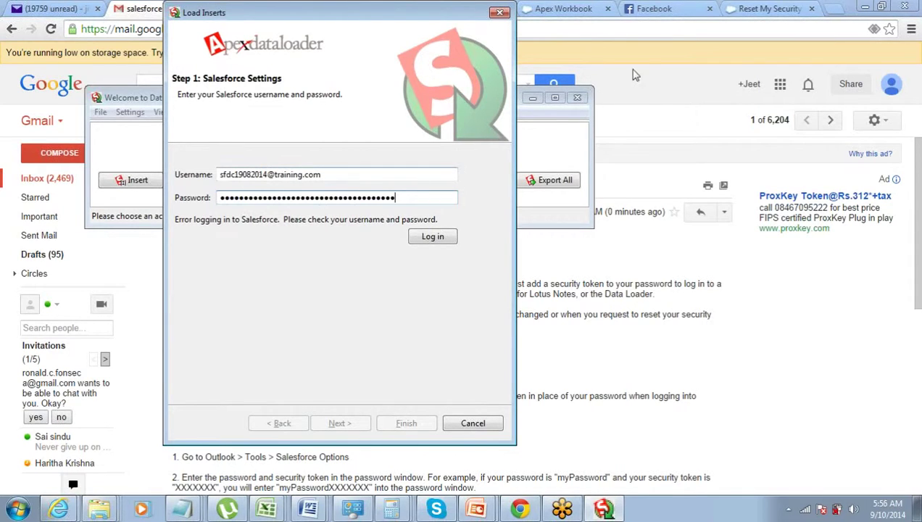
left_click(759, 10)
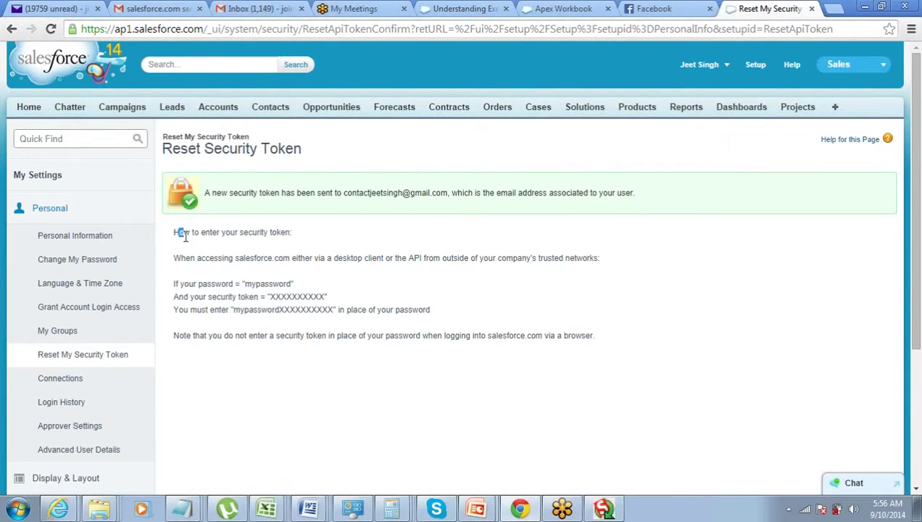
left_click_drag(181, 232, 200, 249)
left_click(195, 293)
left_click_drag(235, 311, 332, 310)
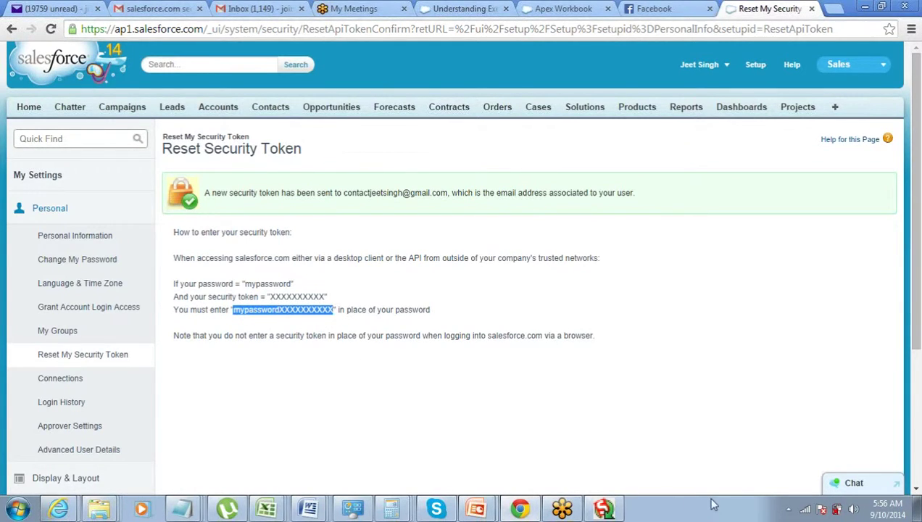
left_click(603, 509)
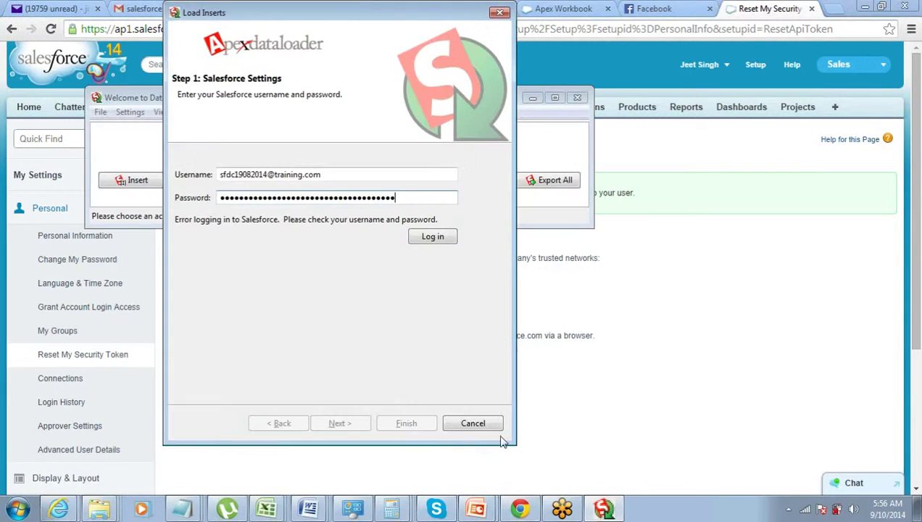
left_click(430, 239)
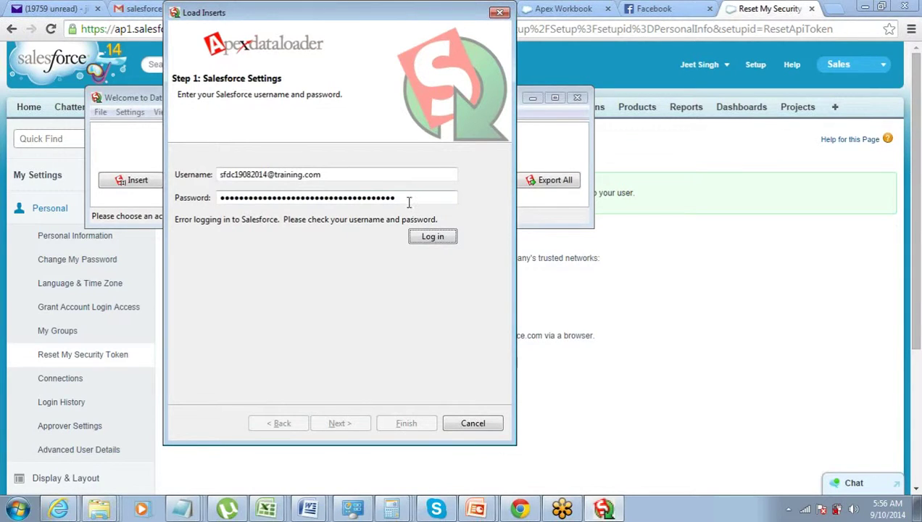
Retype the password from scratch with the security token pasted after it
left_click_drag(408, 198, 2, 208)
right_click(99, 509)
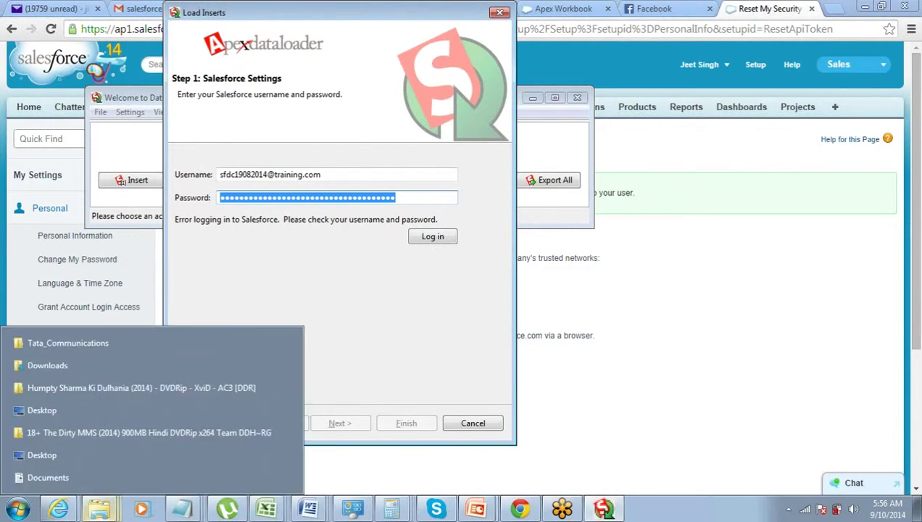
key("Escape")
type("•••")
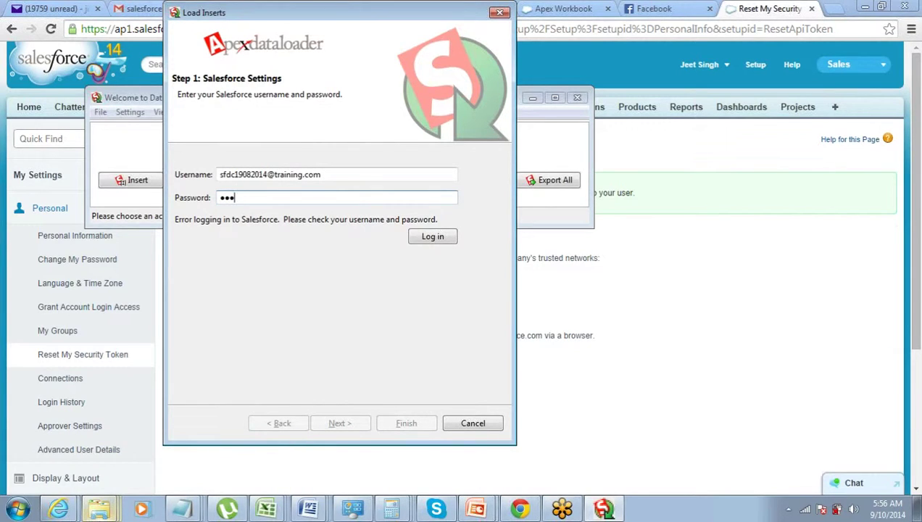
type("••••••")
key("ctrl+v")
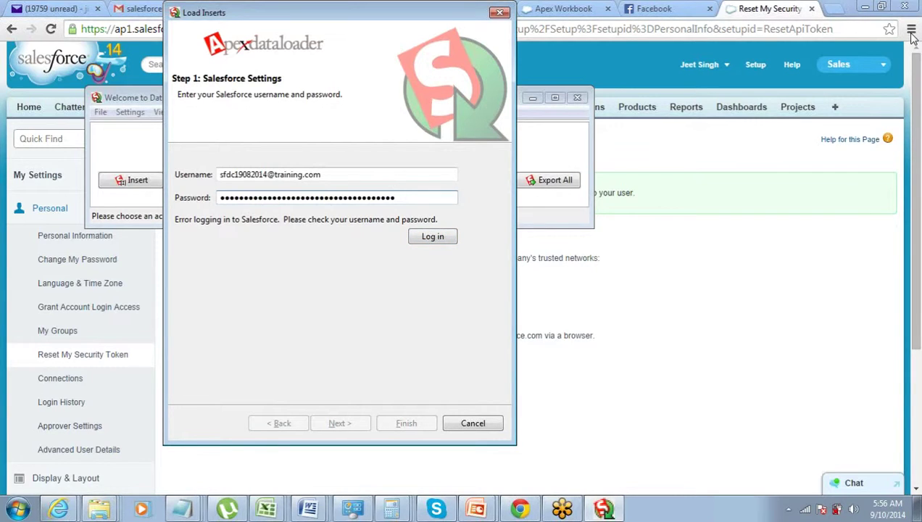
Copy the exact username from Salesforce's Personal Information page and select Data Loader's username field
left_click(621, 58)
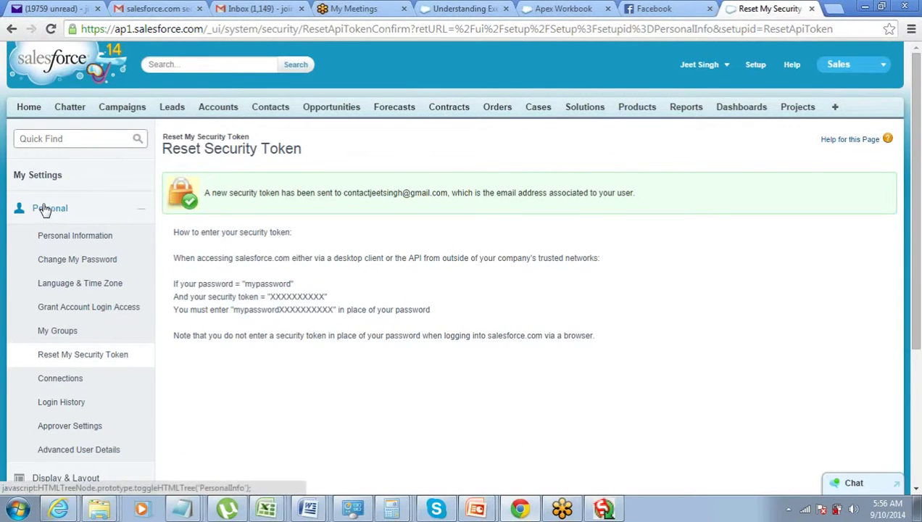
left_click(40, 208)
left_click(41, 209)
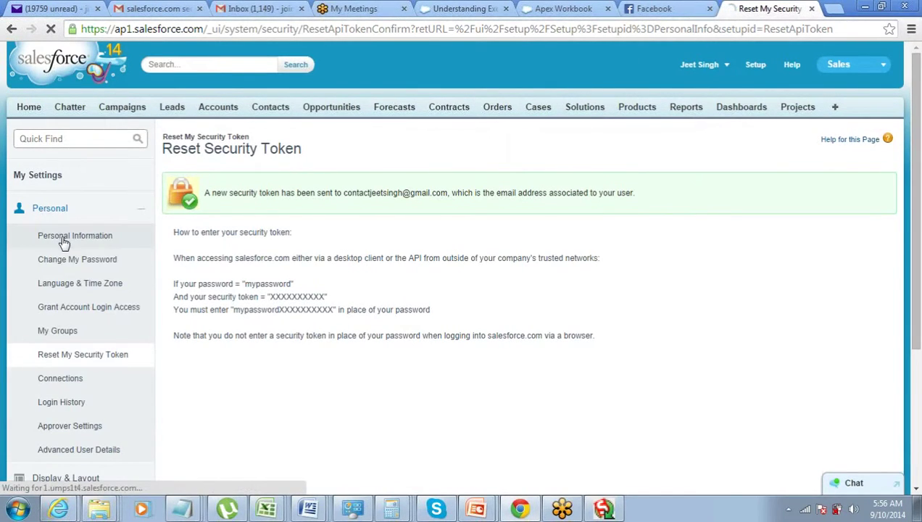
left_click(61, 237)
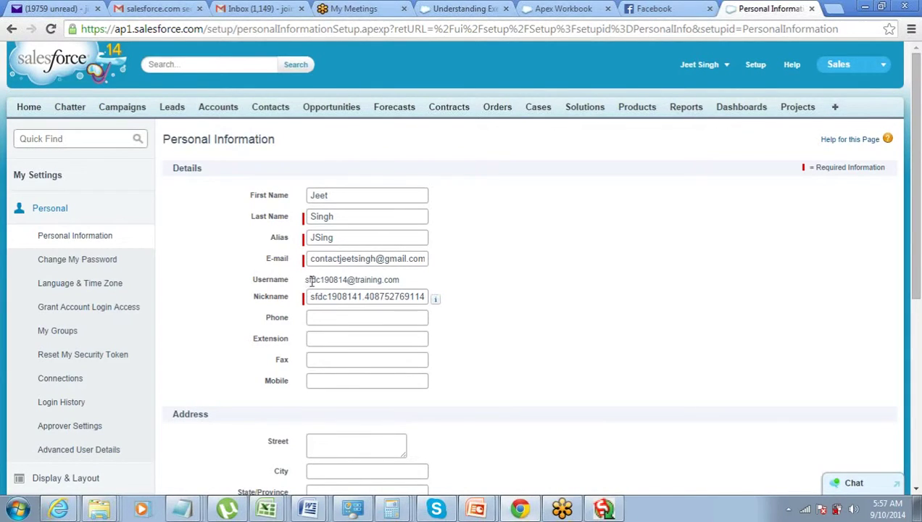
left_click_drag(312, 282, 435, 283)
key("ctrl+c")
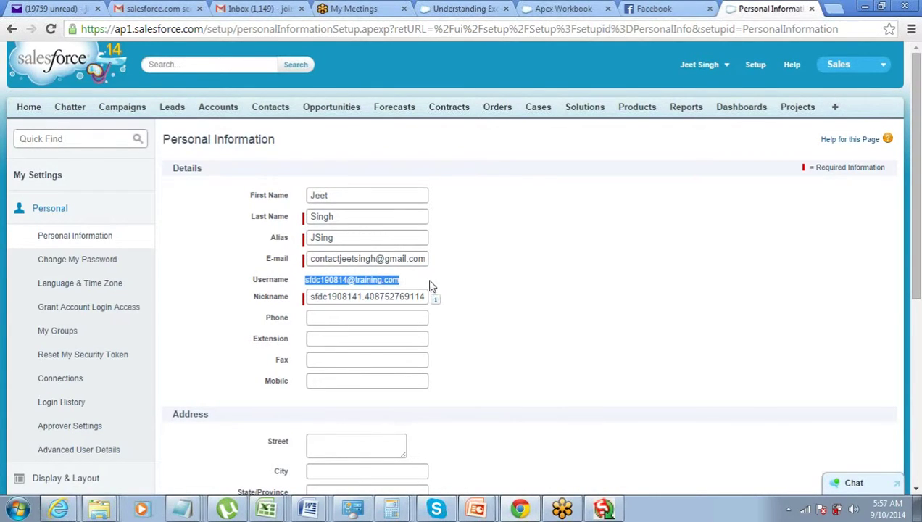
left_click(598, 511)
triple_click(319, 174)
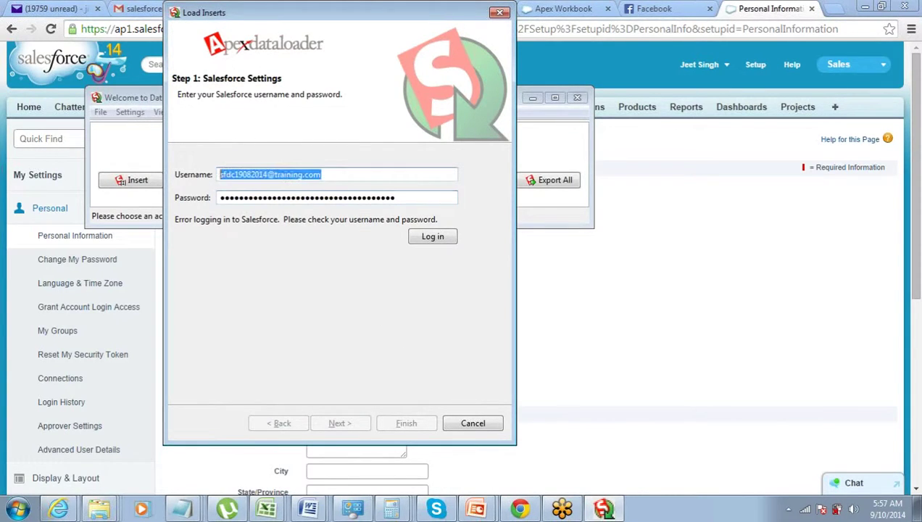
Paste the correct username, log in successfully, and advance to Step 2: Select data objects
key("ctrl+v")
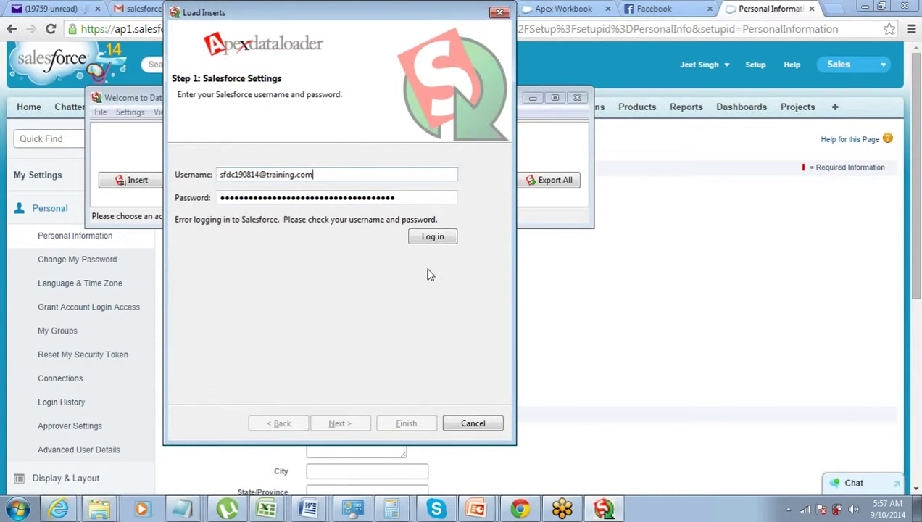
left_click(430, 239)
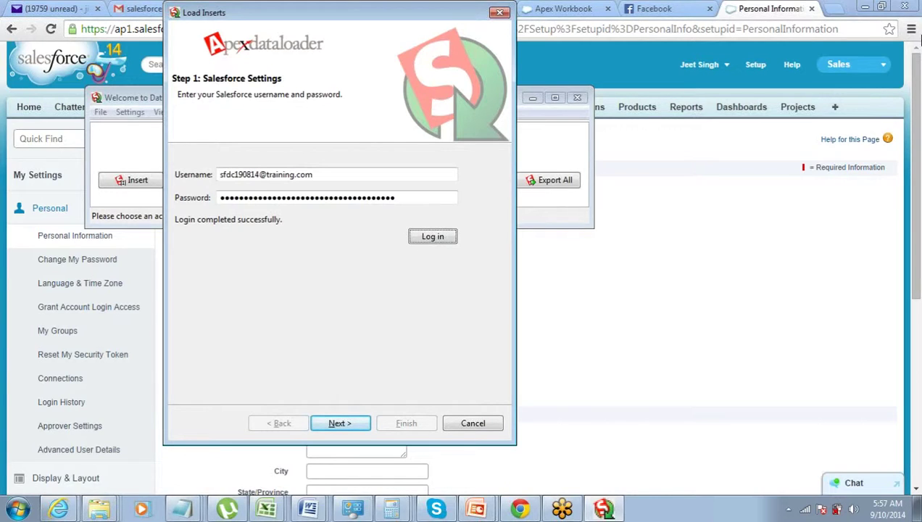
left_click(912, 33)
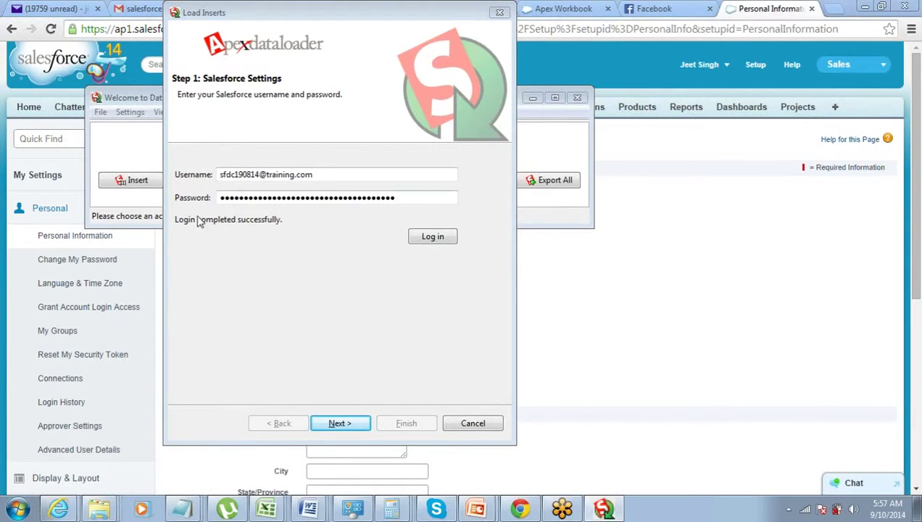
left_click(261, 227)
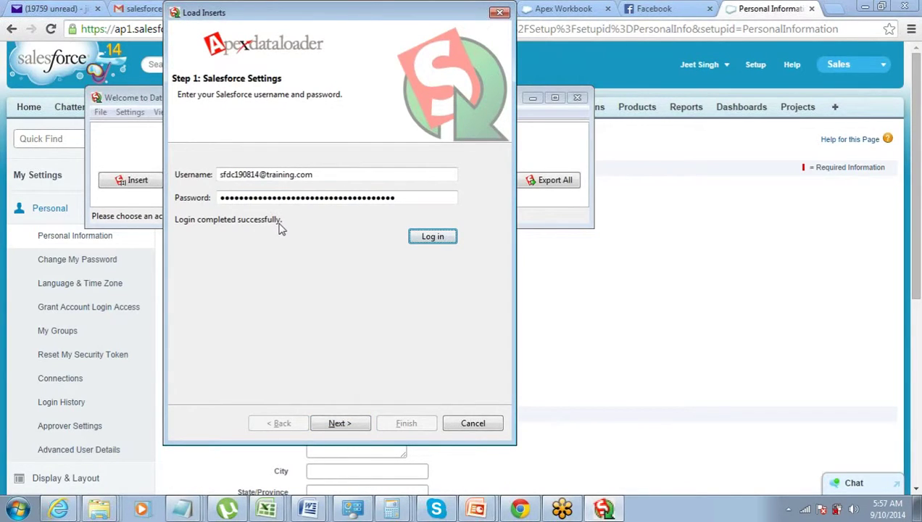
left_click(360, 426)
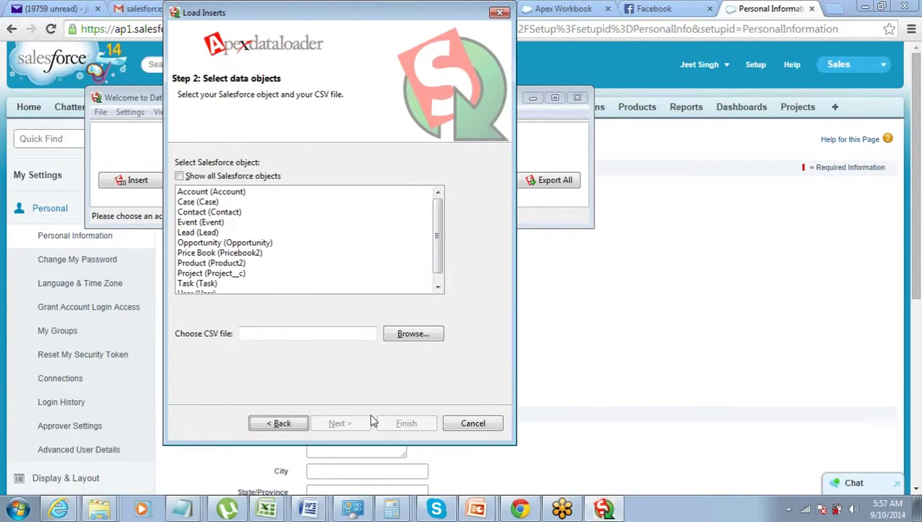
Choose Account as the insert object and Desktop\Import_File.csv as the source file
left_click(197, 193)
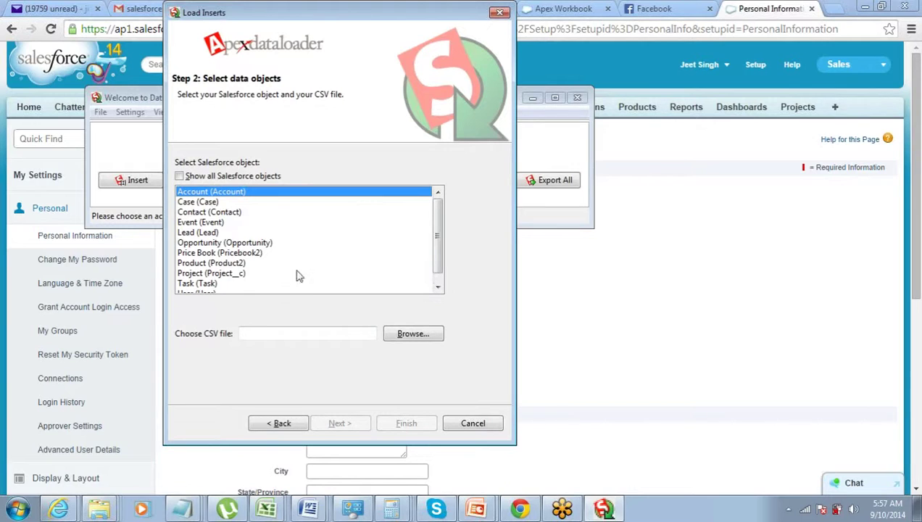
left_click(395, 334)
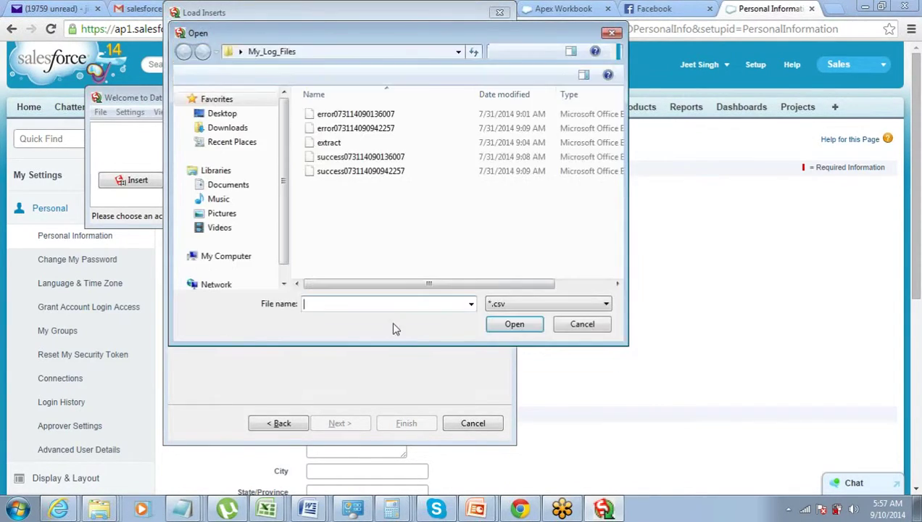
left_click(243, 116)
scroll(350, 206, "down", 2)
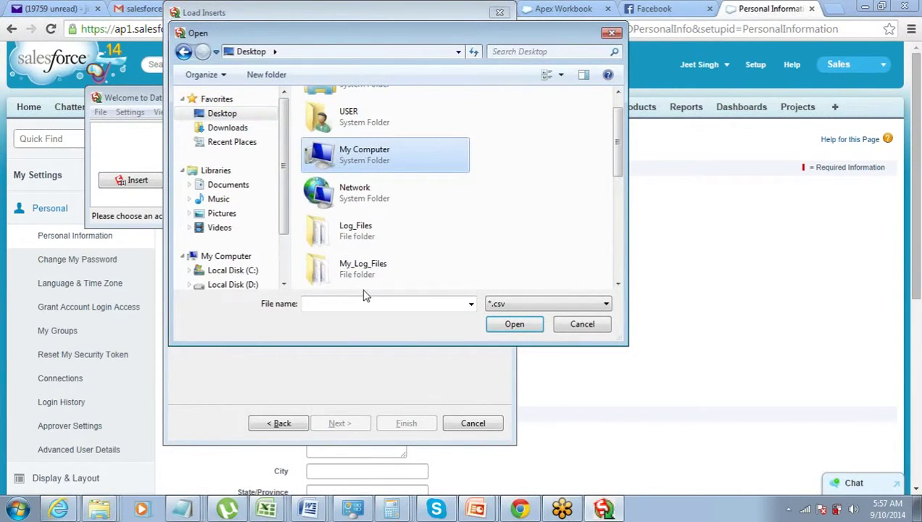
key("i")
key("Down")
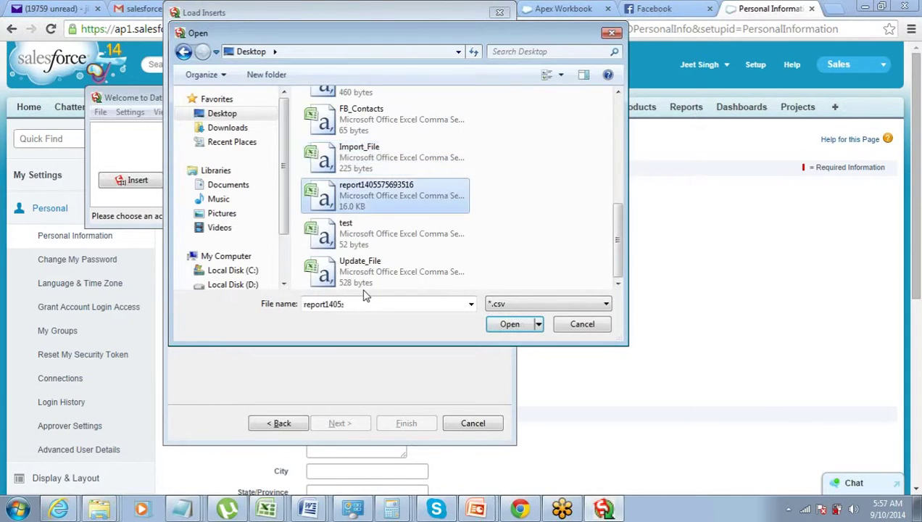
key("Up")
key("Return")
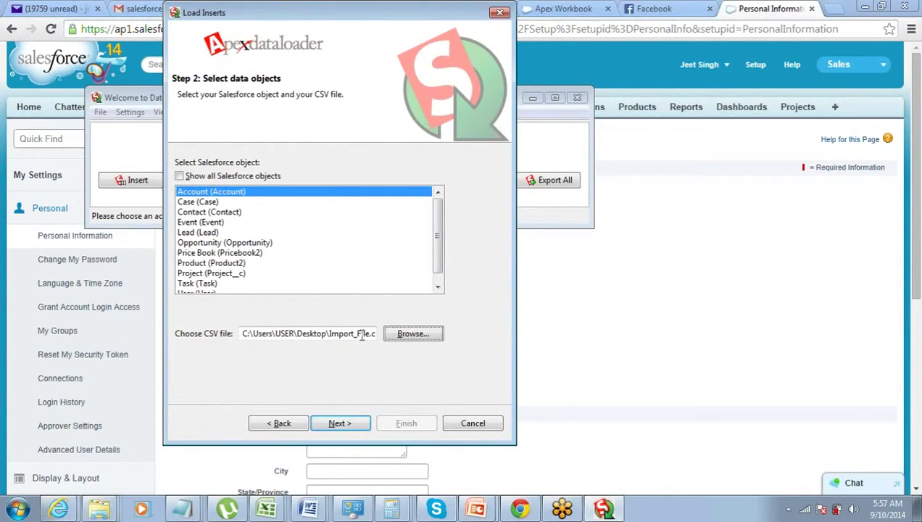
Initialize the load, accept the 4-record result, and start a new field mapping
left_click(349, 429)
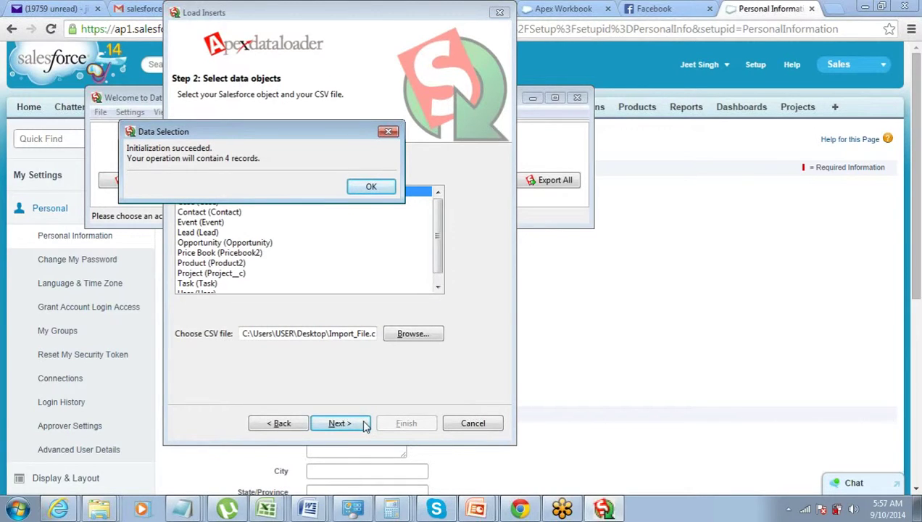
left_click(370, 187)
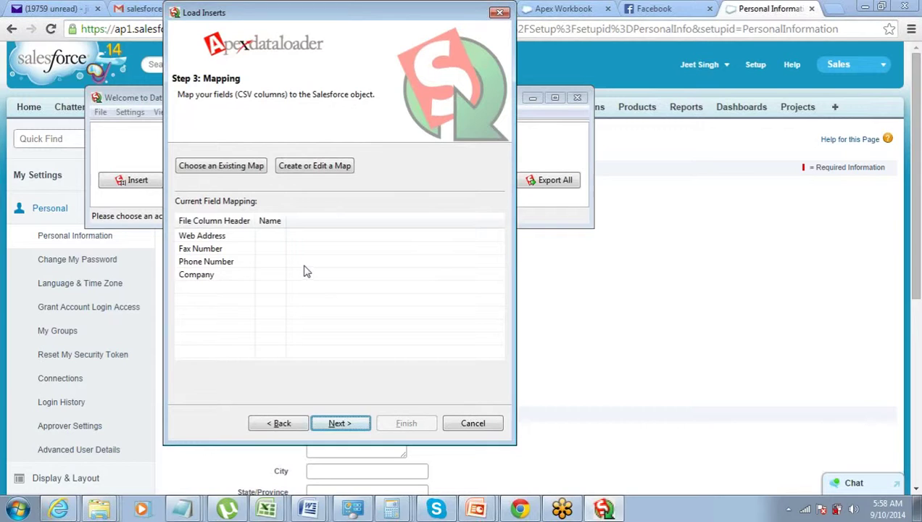
left_click(303, 171)
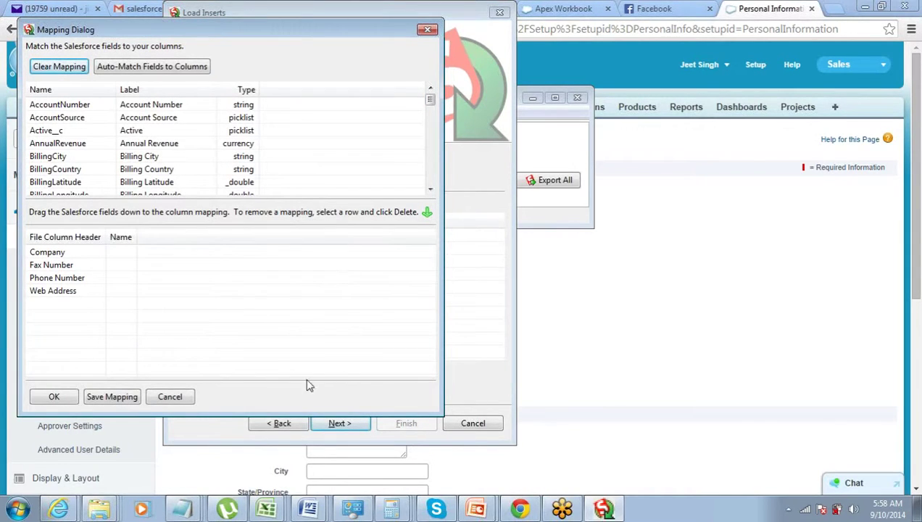
Try auto-matching fields, then map the Name field to the Company column
left_click_drag(109, 26, 234, 18)
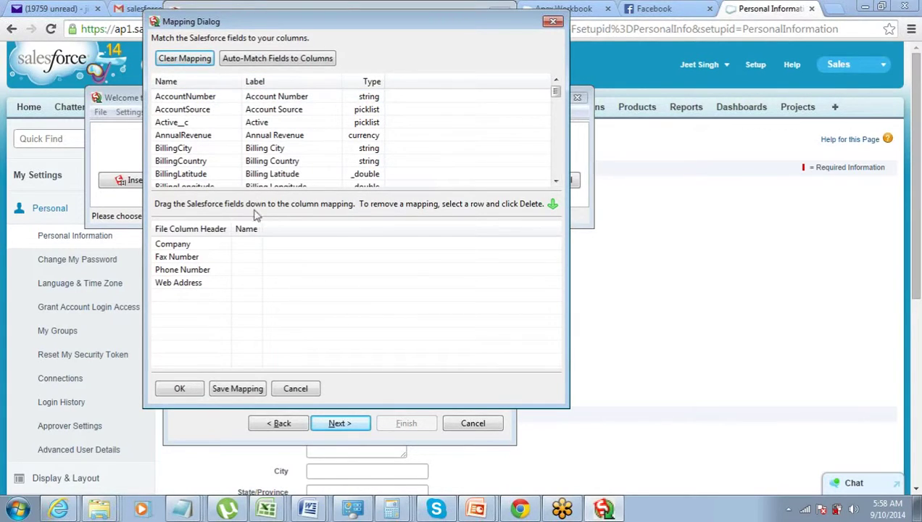
left_click(252, 58)
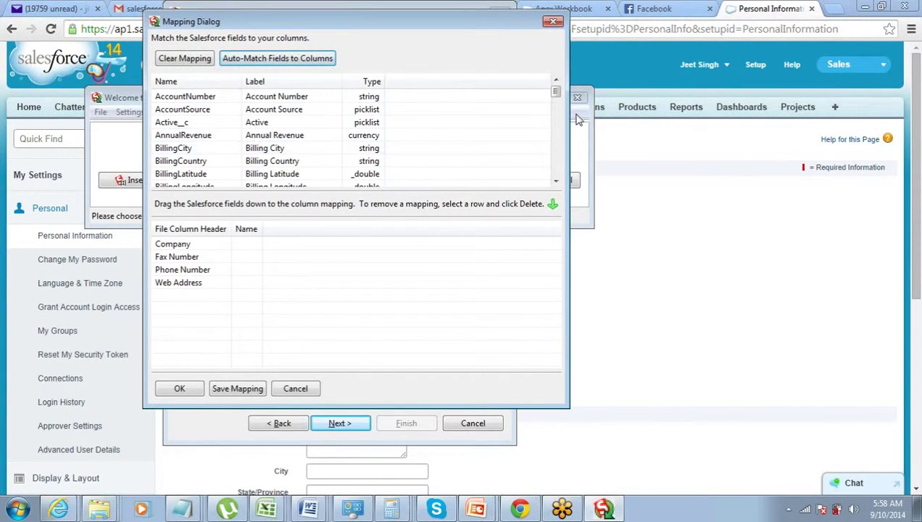
left_click_drag(556, 92, 555, 143)
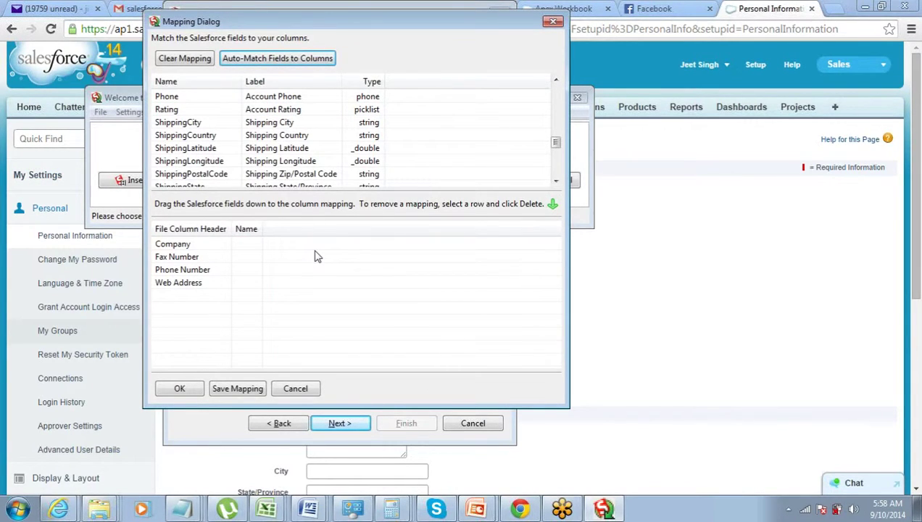
left_click(288, 161)
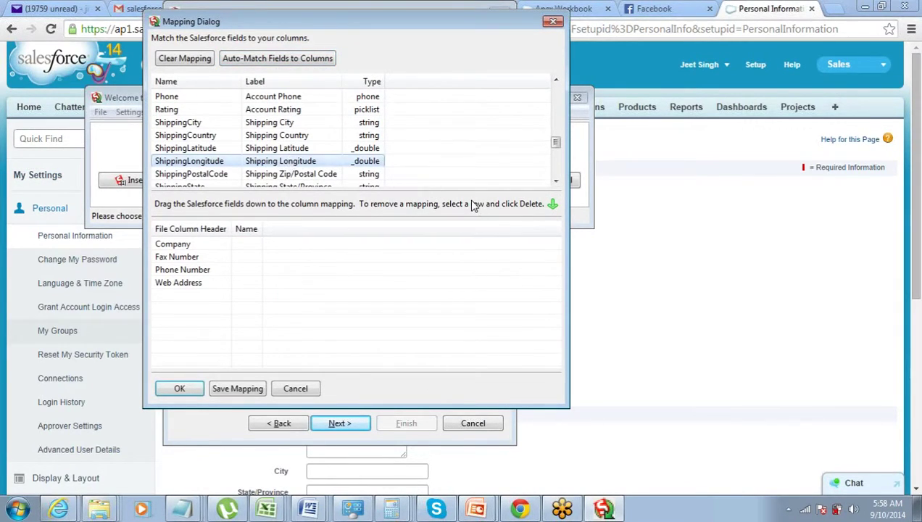
key("n")
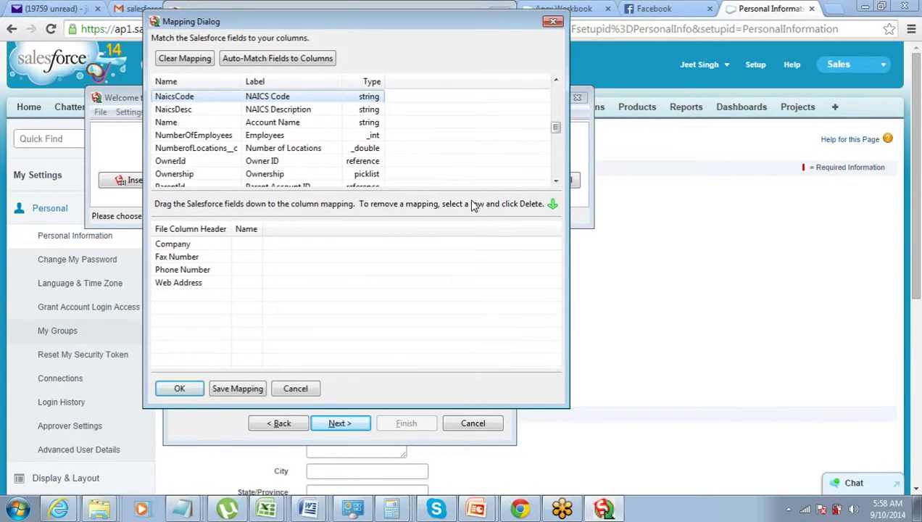
key("n")
key("n")
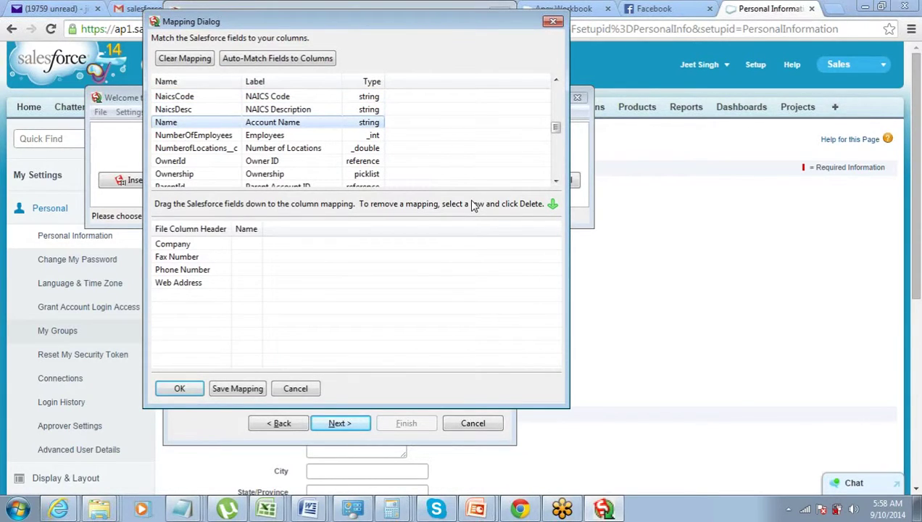
left_click_drag(308, 126, 243, 248)
left_click(261, 148)
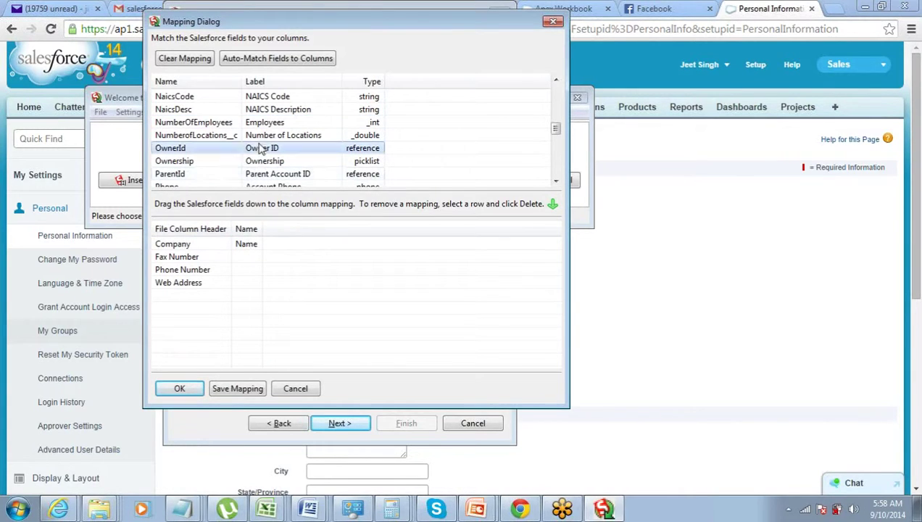
Map Fax, Phone and Website to Fax Number, Phone Number and Web Address, then accept
key("f")
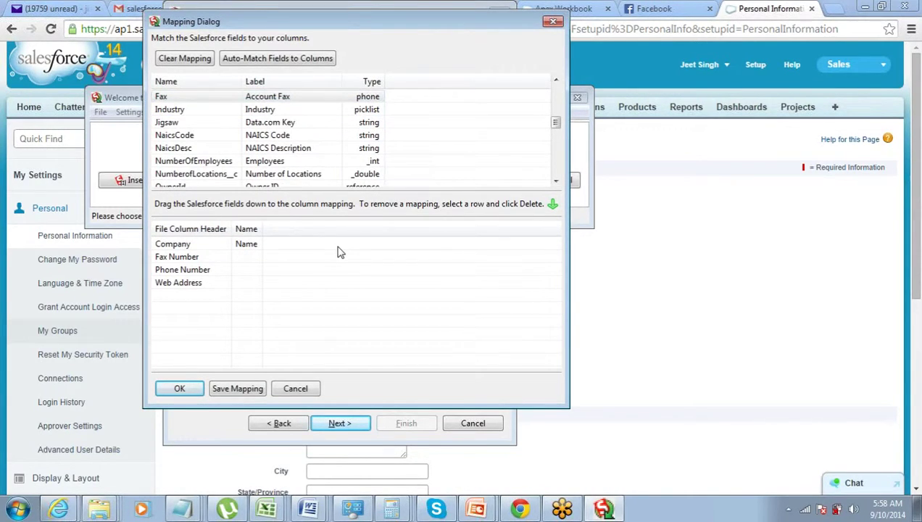
left_click_drag(262, 100, 249, 264)
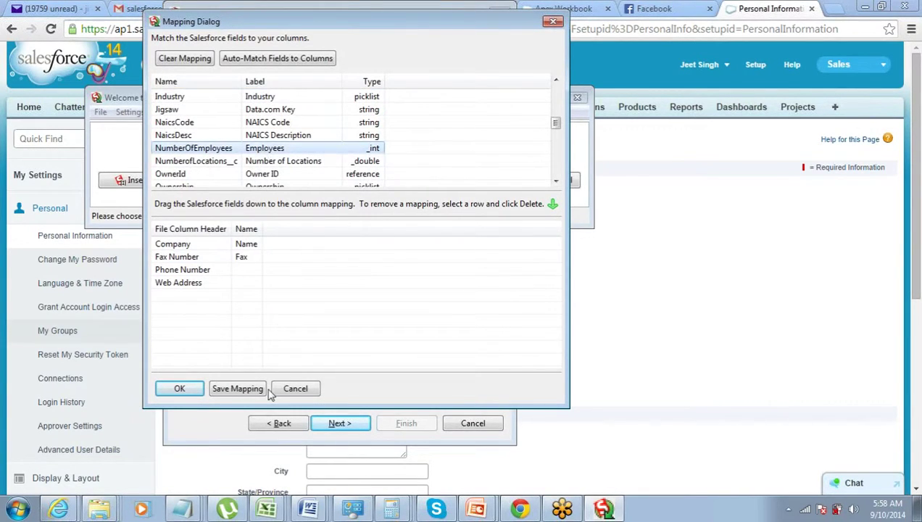
key("p")
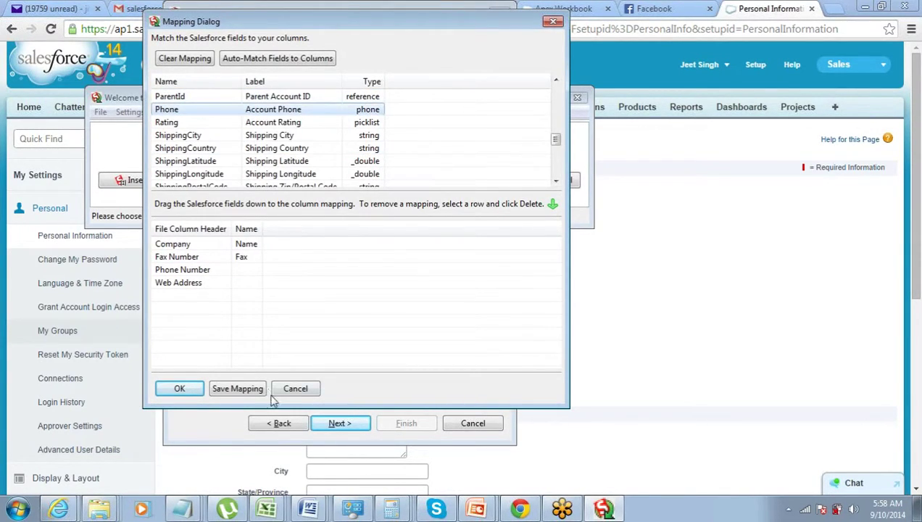
left_click_drag(268, 110, 263, 269)
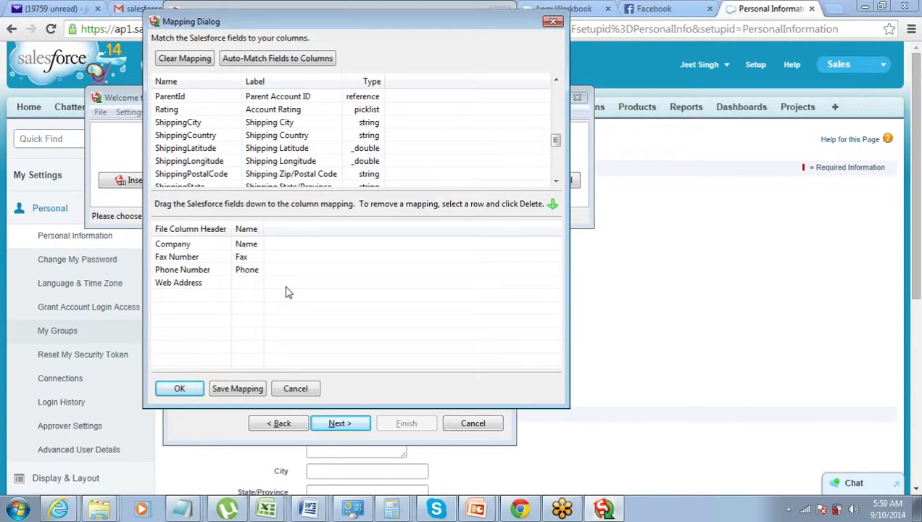
left_click(265, 163)
key("w")
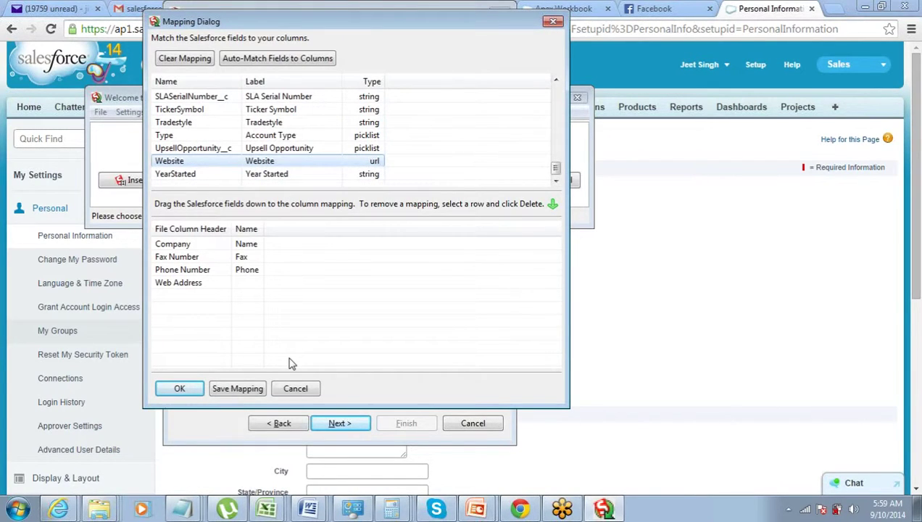
left_click_drag(266, 161, 264, 284)
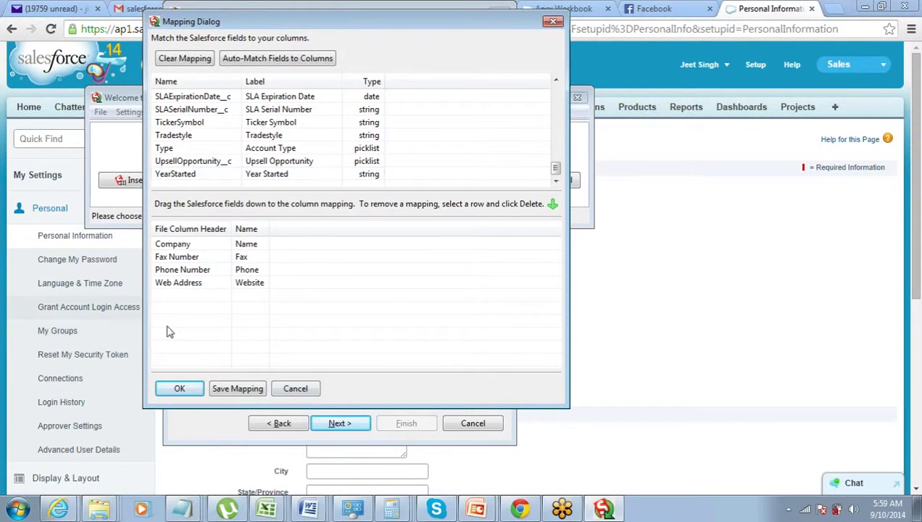
left_click(179, 390)
Set the log directory to C:\Users\USER\Desktop\My_Log_Files and finish the insert wizard
left_click(330, 422)
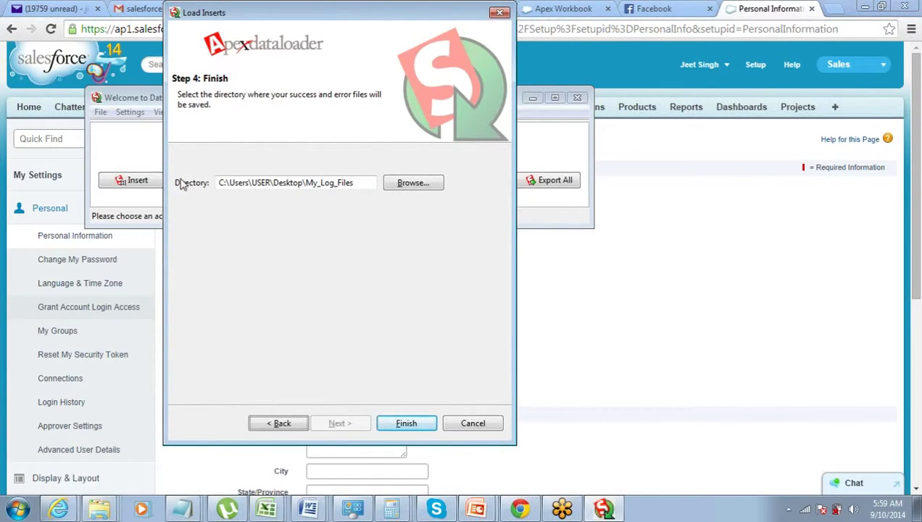
left_click(306, 183)
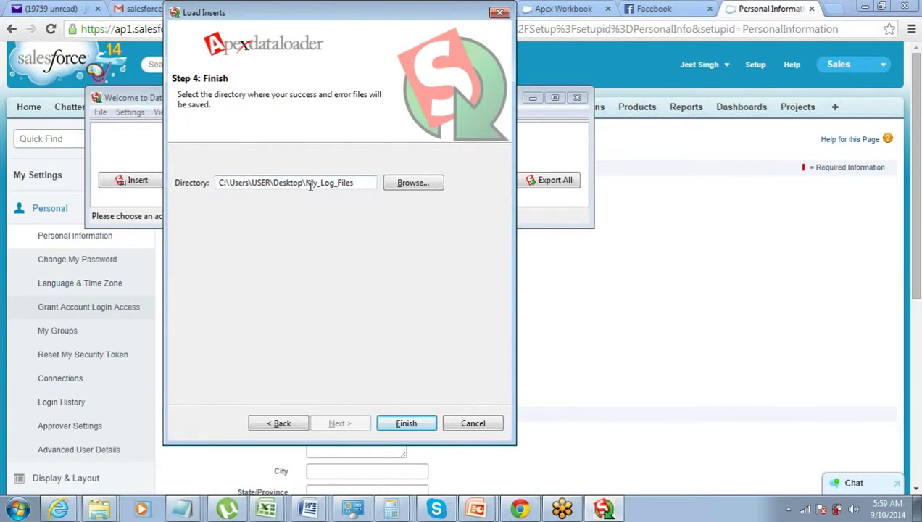
left_click_drag(359, 183, 306, 185)
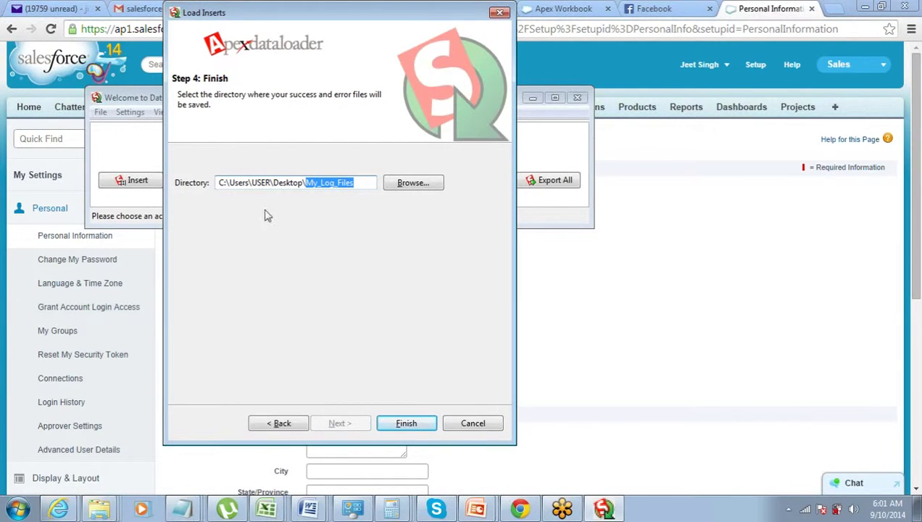
left_click(290, 182)
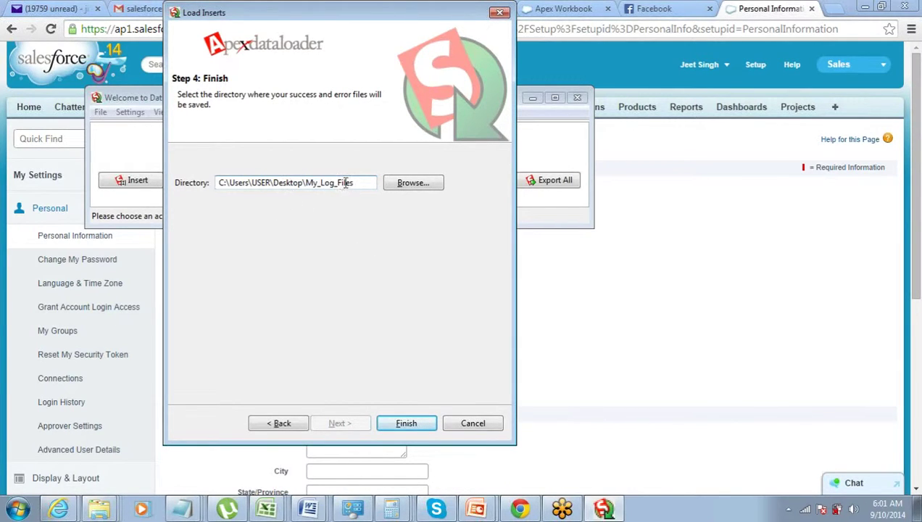
left_click_drag(354, 183, 27, 187)
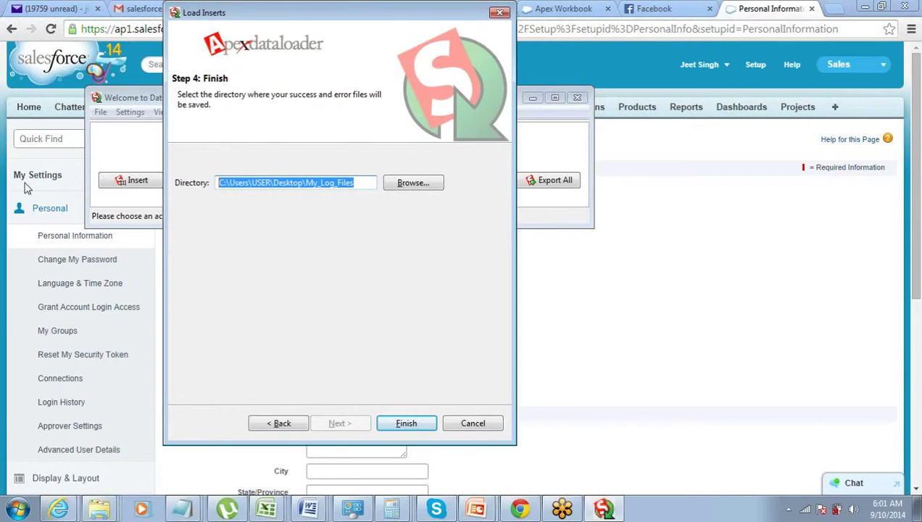
left_click(389, 424)
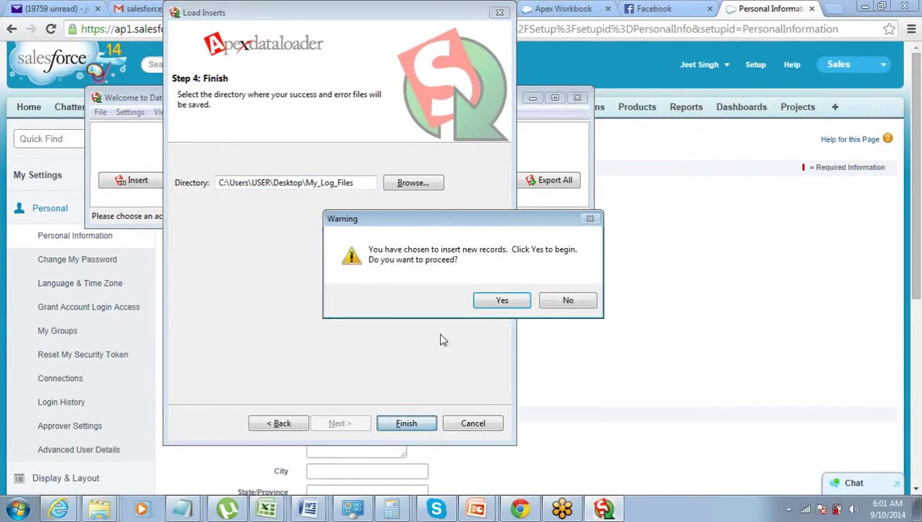
Confirm the insert warning so all 4 records load with 0 errors
left_click(502, 301)
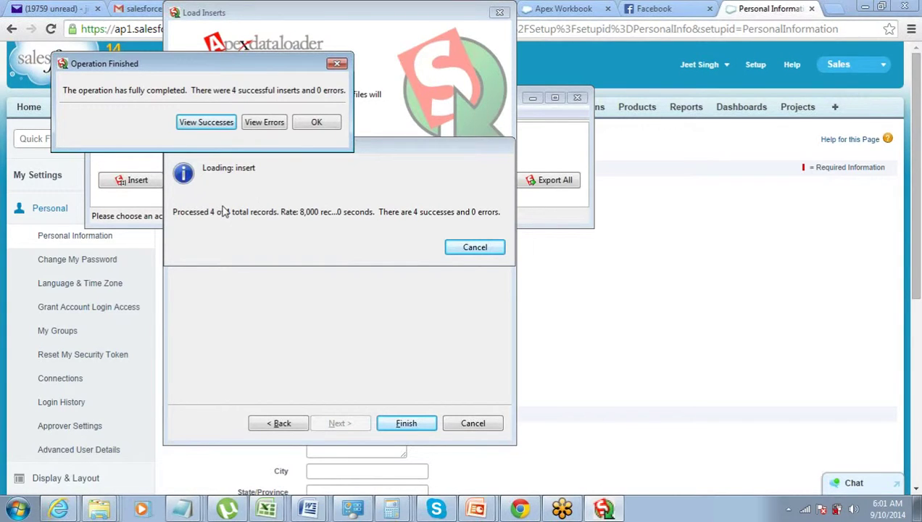
Review the 4 successful records and the empty error list, then open the Start menu
left_click(202, 125)
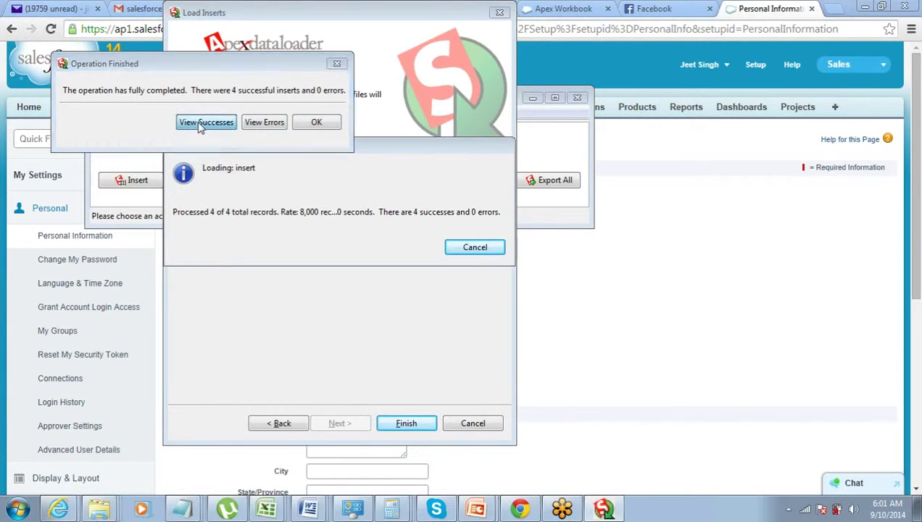
left_click_drag(200, 418, 324, 419)
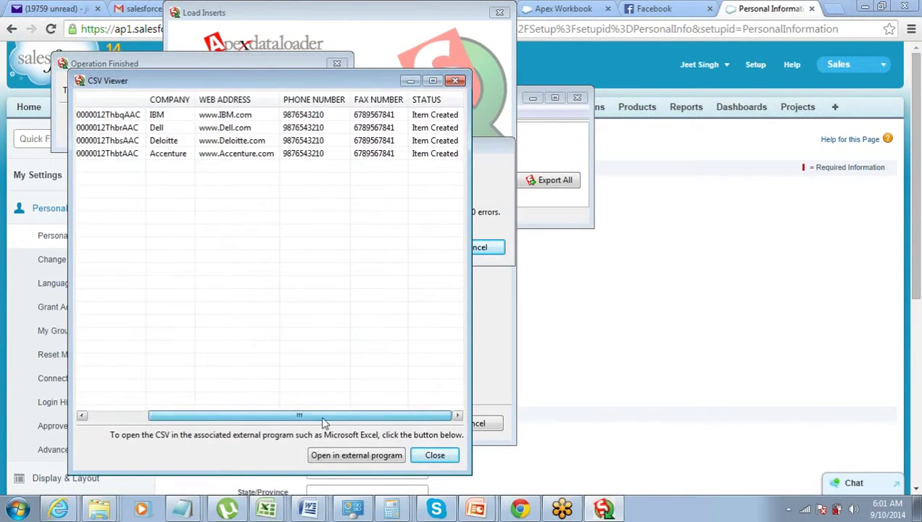
left_click(420, 455)
left_click(262, 124)
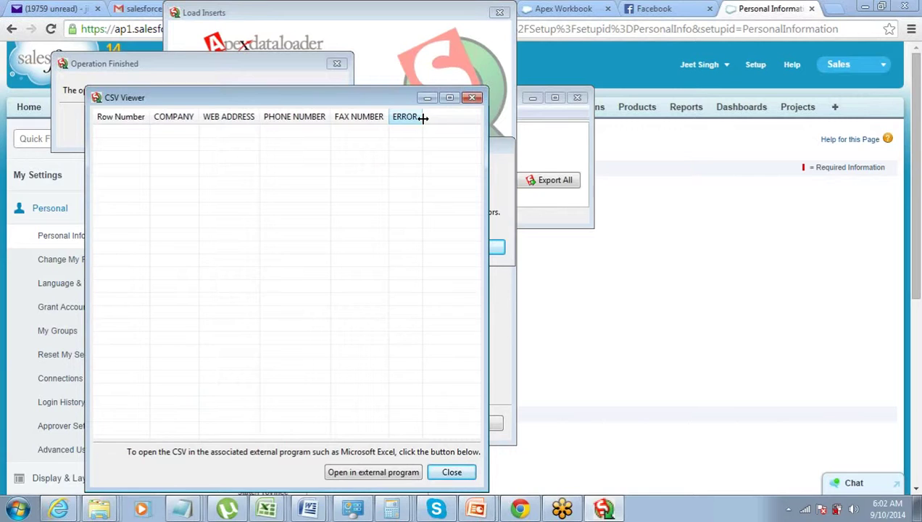
left_click(455, 472)
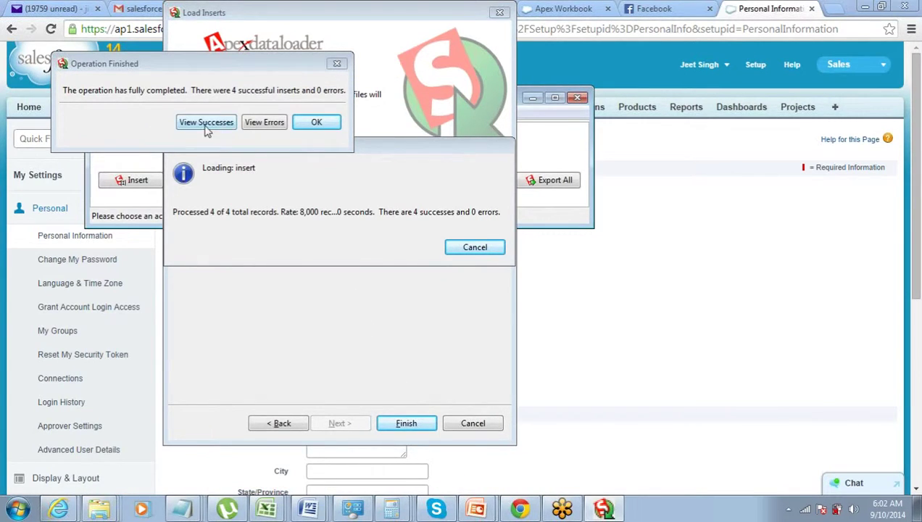
left_click(253, 124)
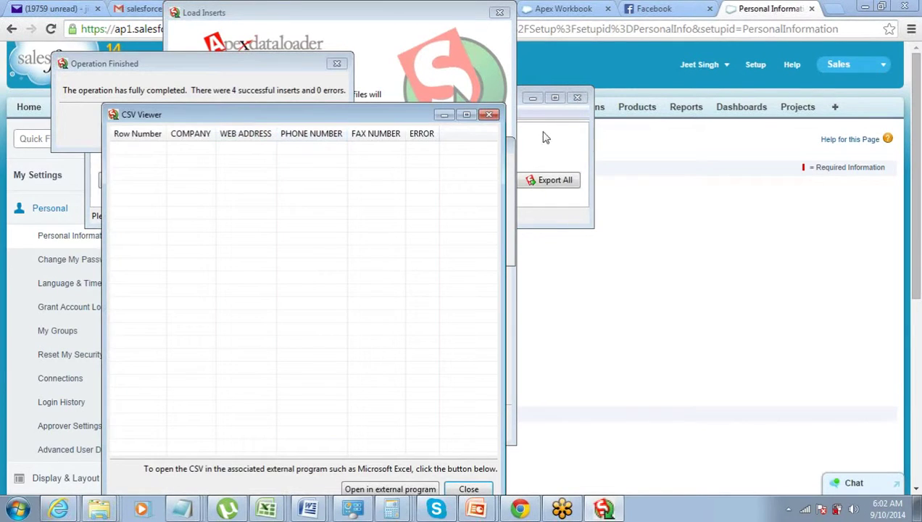
left_click(490, 114)
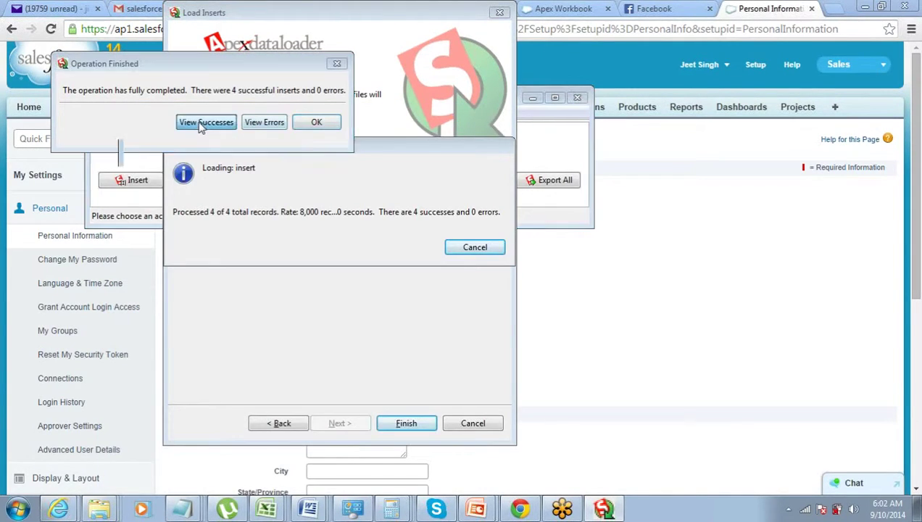
left_click(203, 125)
left_click(505, 131)
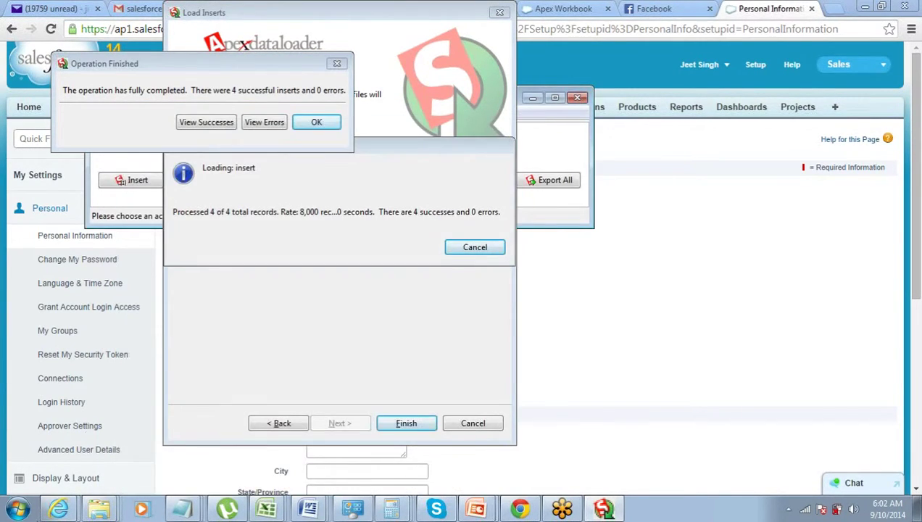
left_click(18, 509)
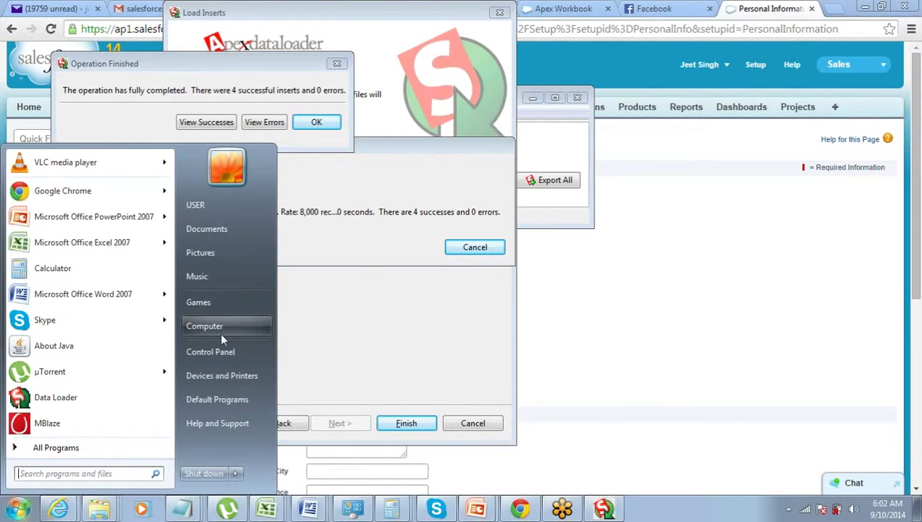
Open the Desktop's Log_Files folder and widen the Date modified column
left_click(221, 332)
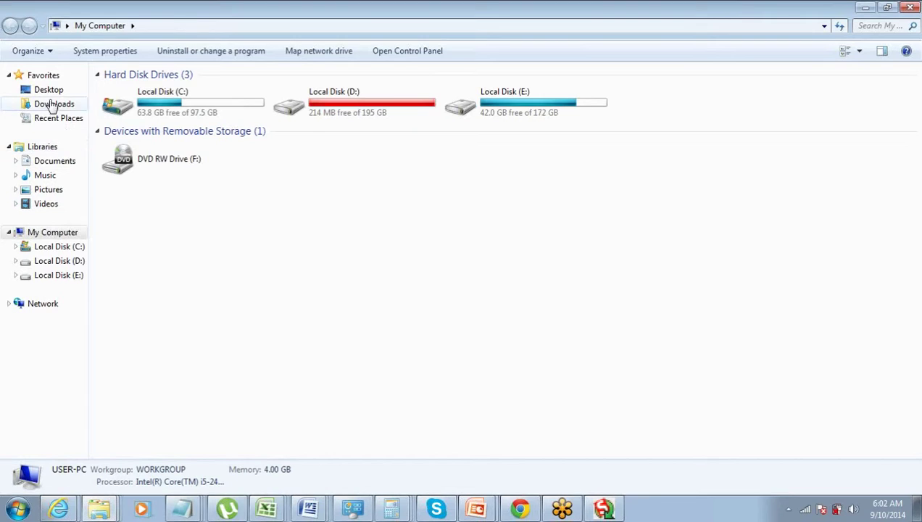
left_click(48, 90)
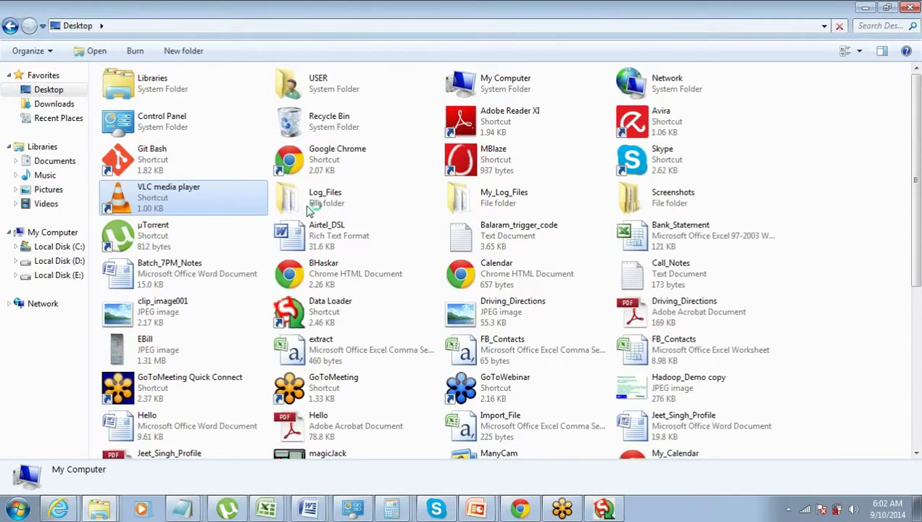
double_click(309, 205)
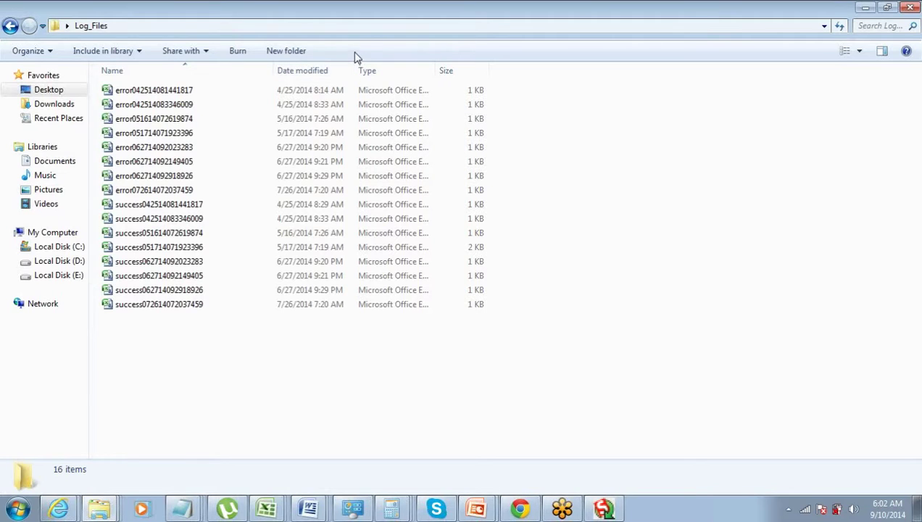
left_click_drag(355, 67, 368, 70)
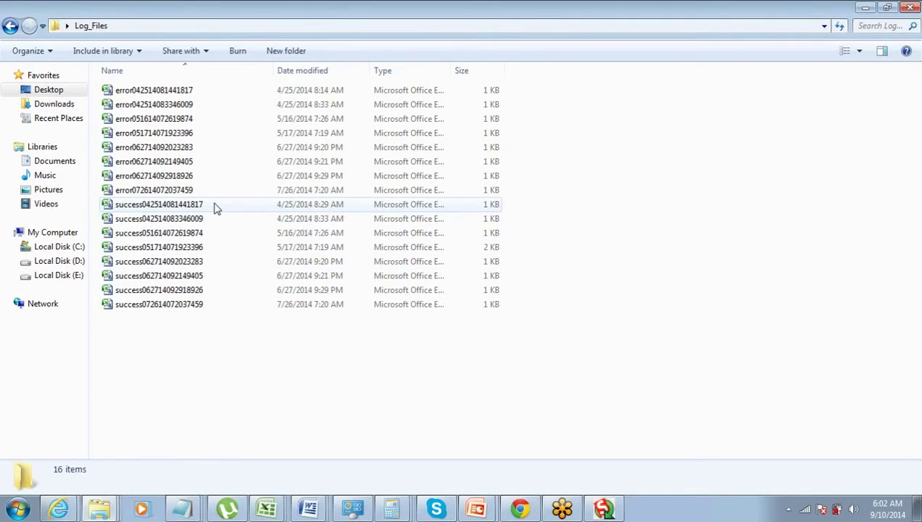
Try opening the first error log in Excel, dismiss the error, and list Excel windows
left_click(226, 306)
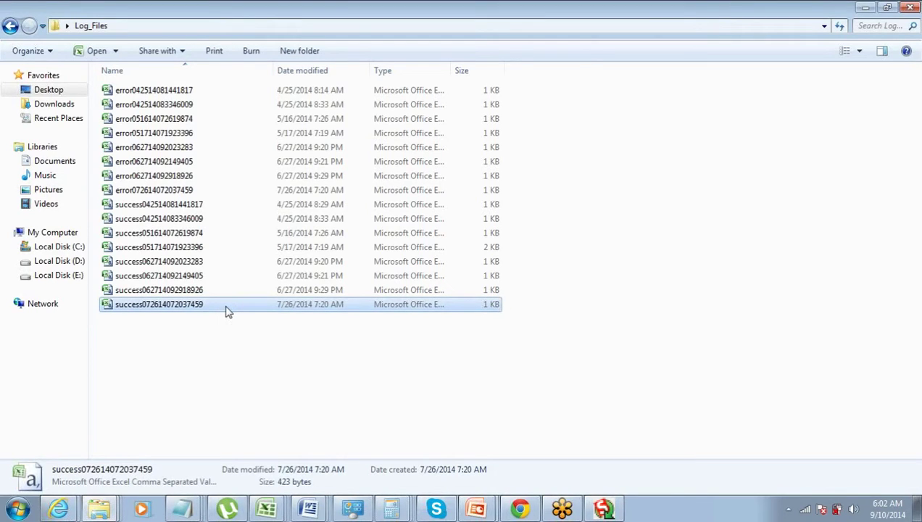
left_click(180, 91)
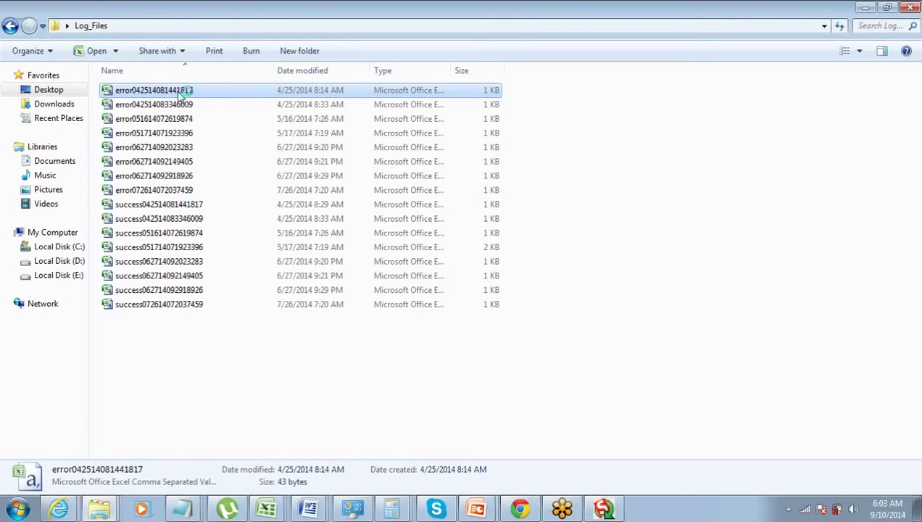
double_click(179, 92)
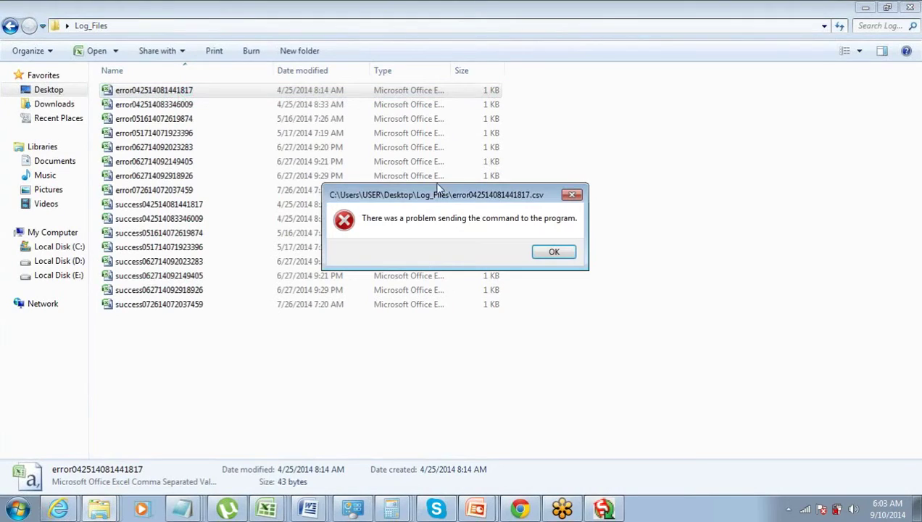
left_click(557, 251)
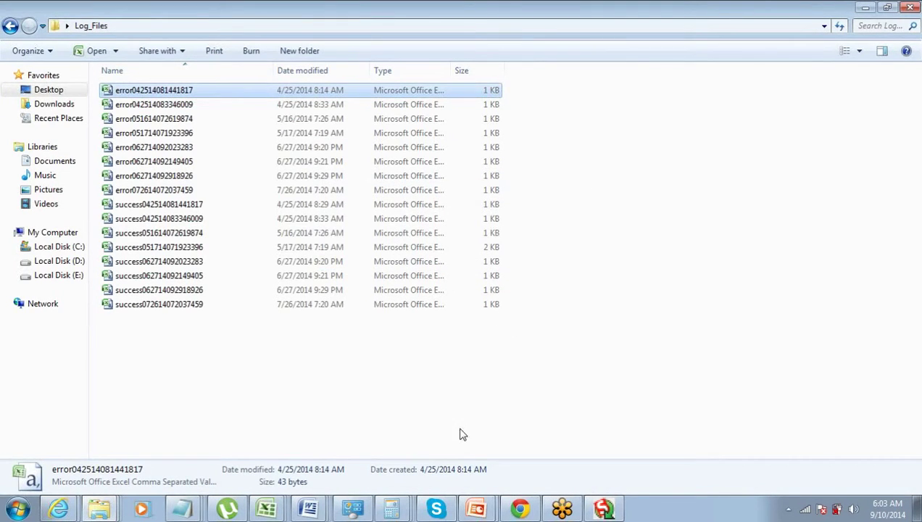
left_click(278, 512)
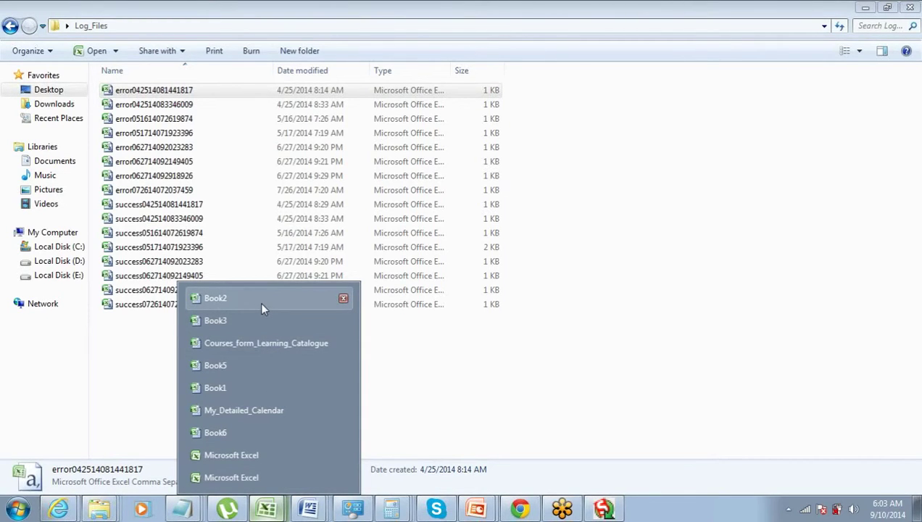
Open the context menu in the Log_Files folder listing
right_click(262, 307)
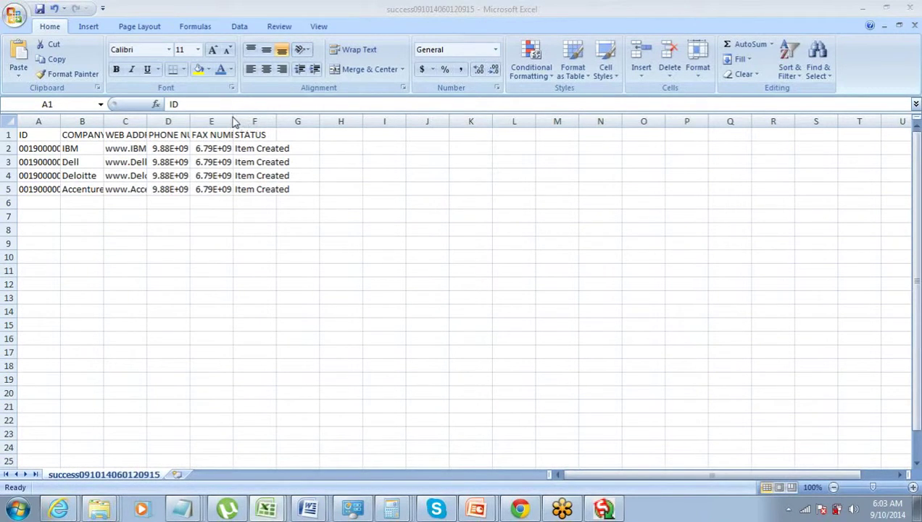
left_click(13, 21)
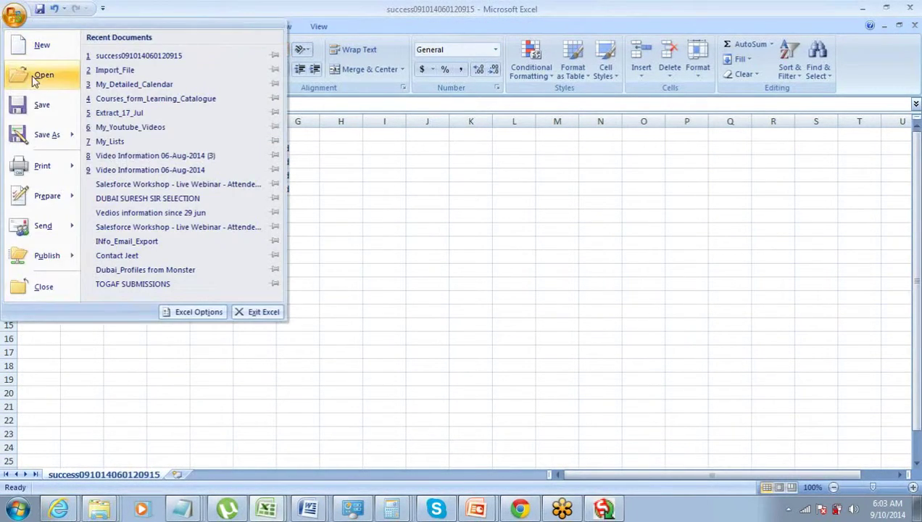
key("Escape")
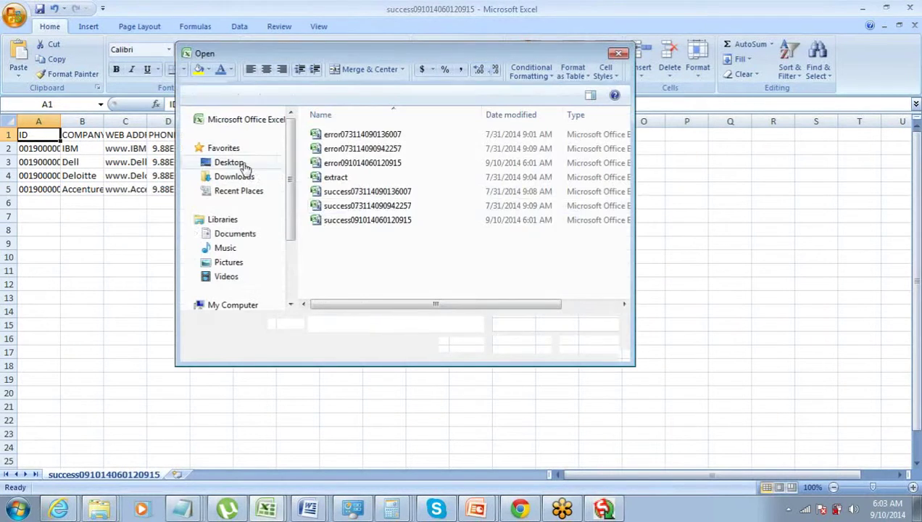
left_click(335, 221)
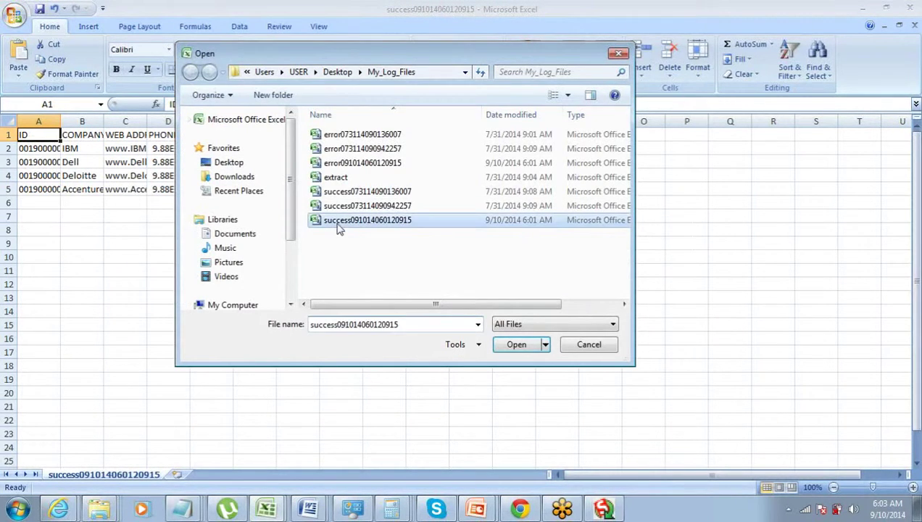
left_click(517, 345)
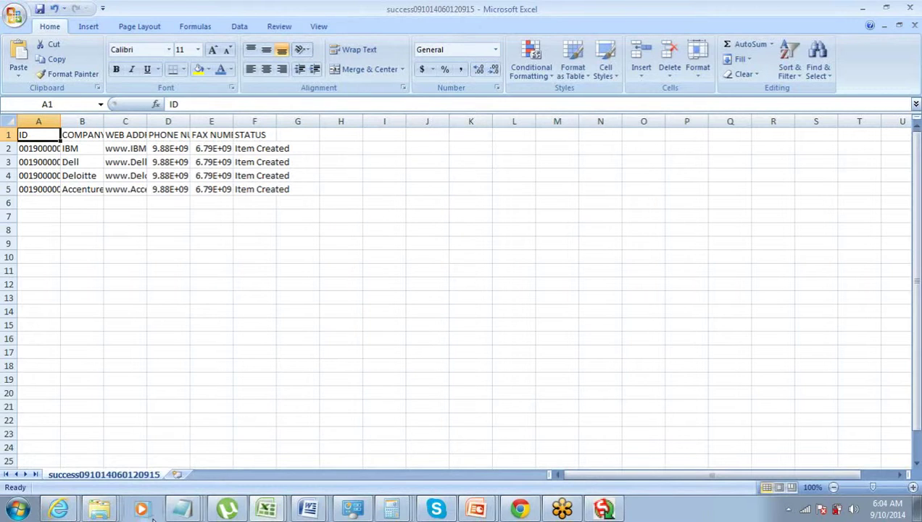
Back in Data Loader, close the finished insert and show all Salesforce objects in Step 2
left_click(602, 509)
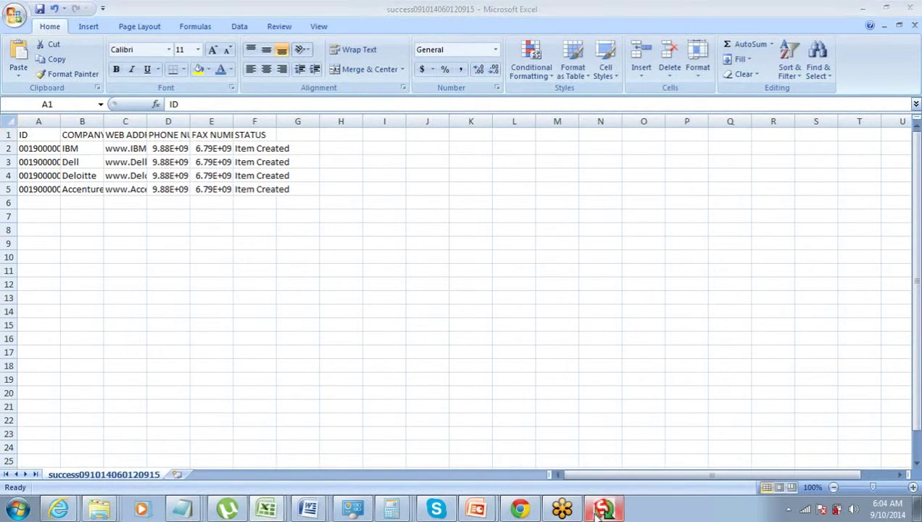
left_click(308, 123)
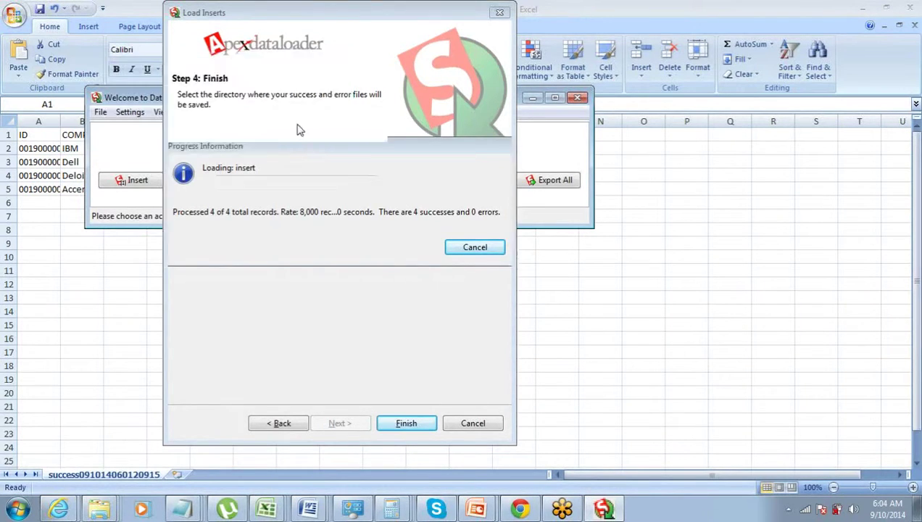
left_click(133, 180)
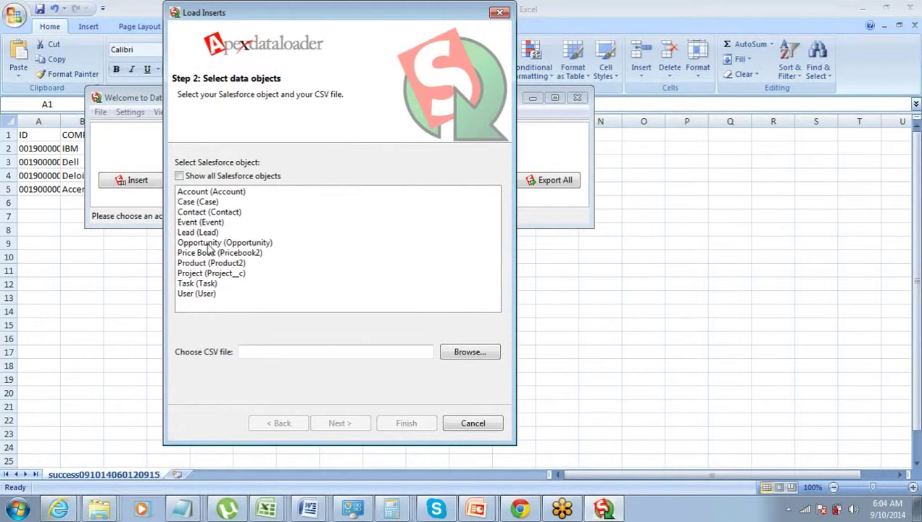
left_click(179, 177)
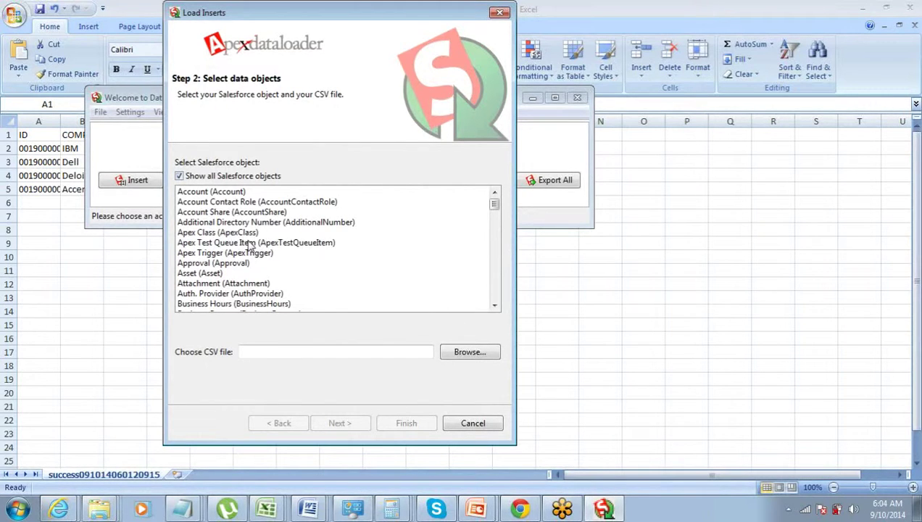
left_click_drag(494, 206, 494, 293)
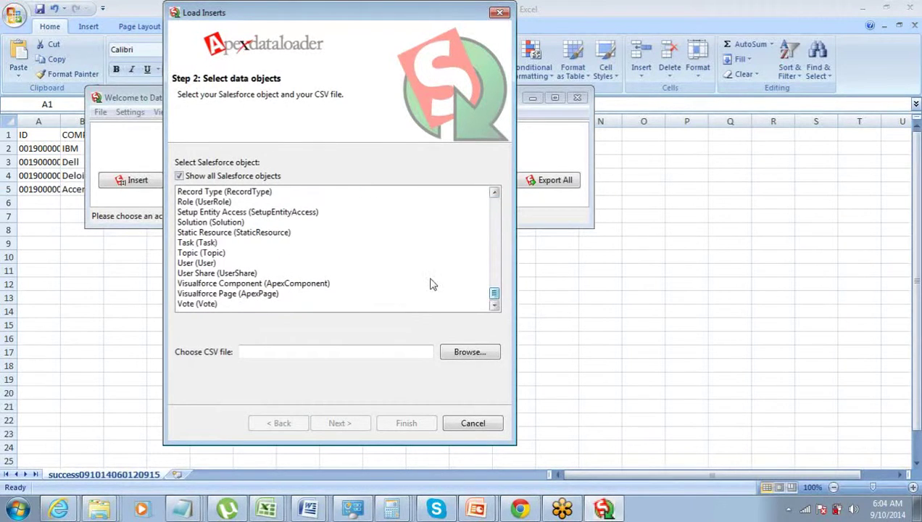
Untick 'Show all Salesforce objects' so only Account through User are listed
left_click(180, 176)
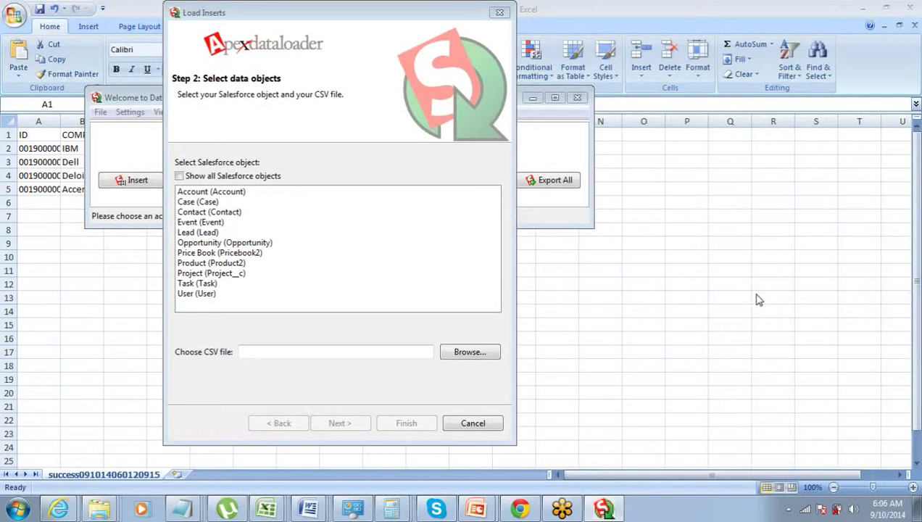
left_click(491, 427)
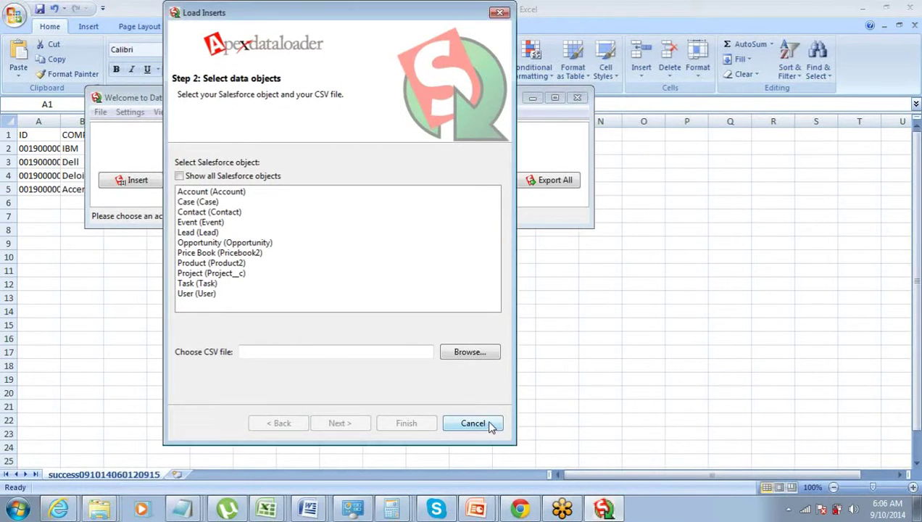
Cancel the insert and start an Account export to extract.csv
left_click(473, 424)
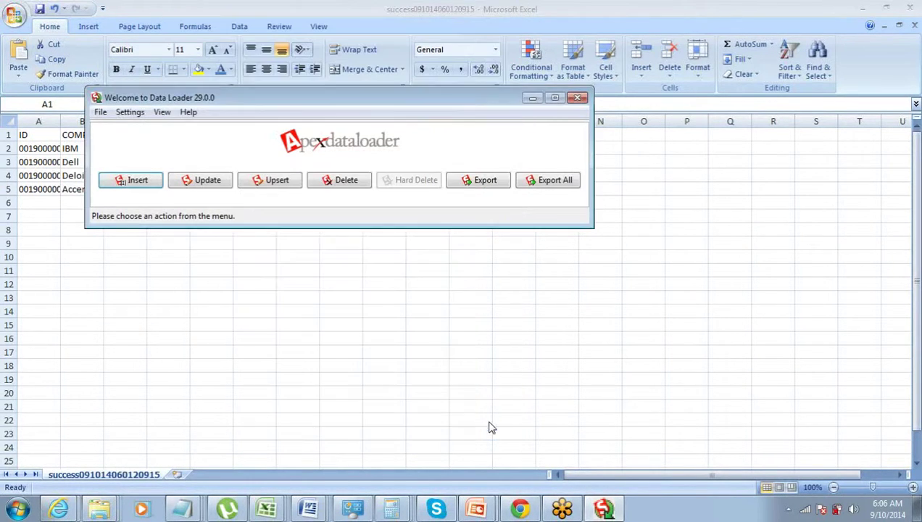
left_click(476, 184)
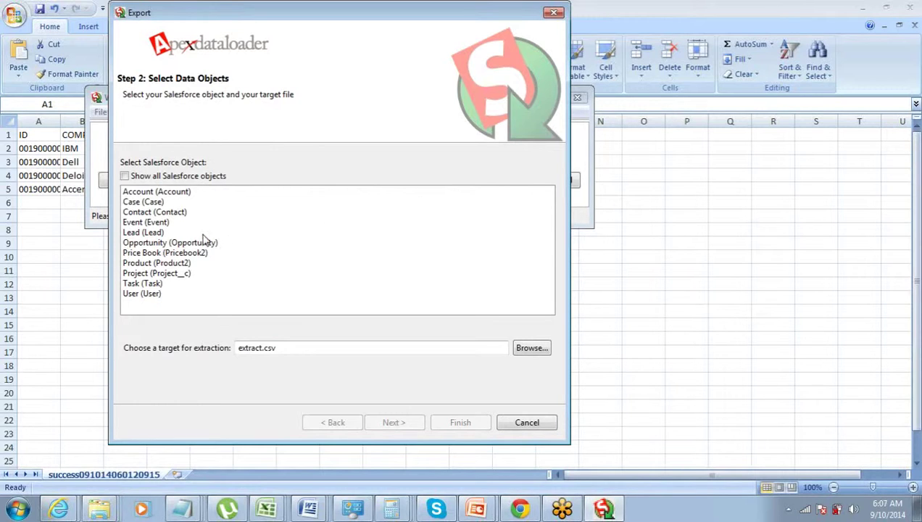
left_click(206, 194)
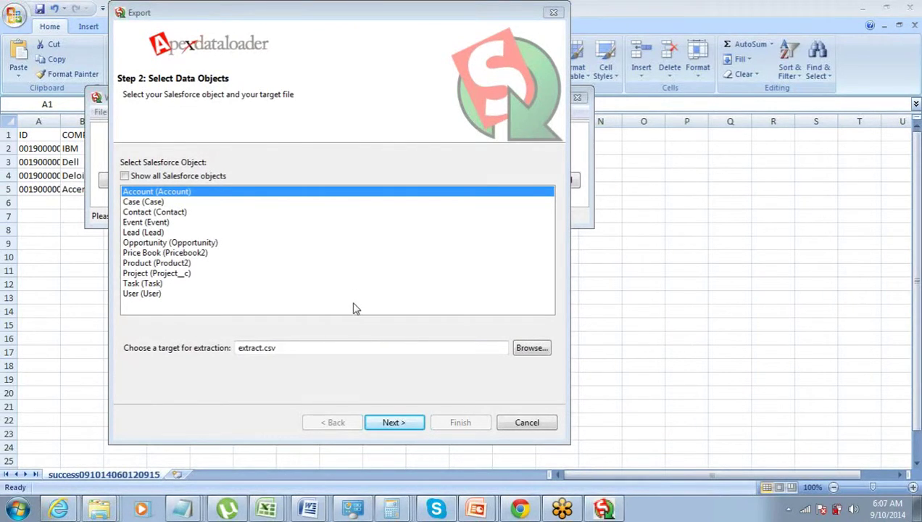
Point the Account export at a new file, extract1.csv, and advance to the query step
left_click(527, 352)
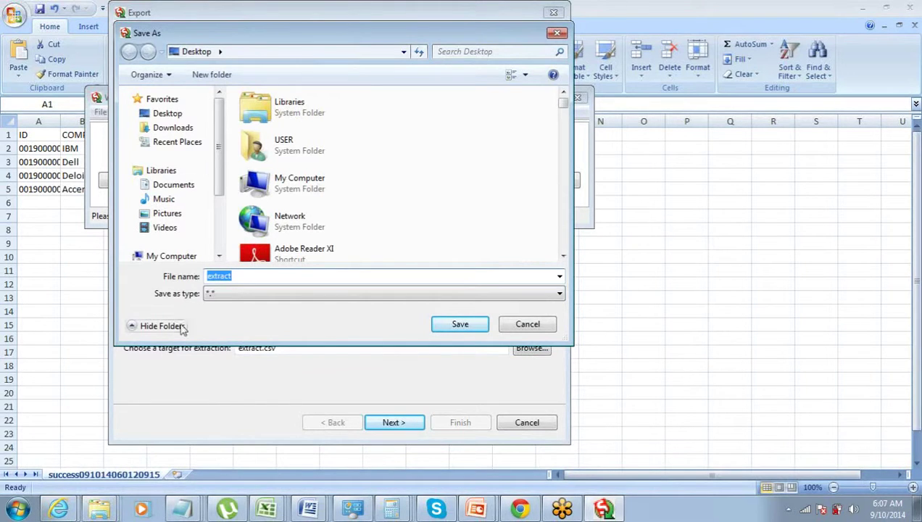
mouse_move(219, 164)
left_mouse_down()
mouse_move(219, 220)
mouse_move(220, 169)
left_mouse_up()
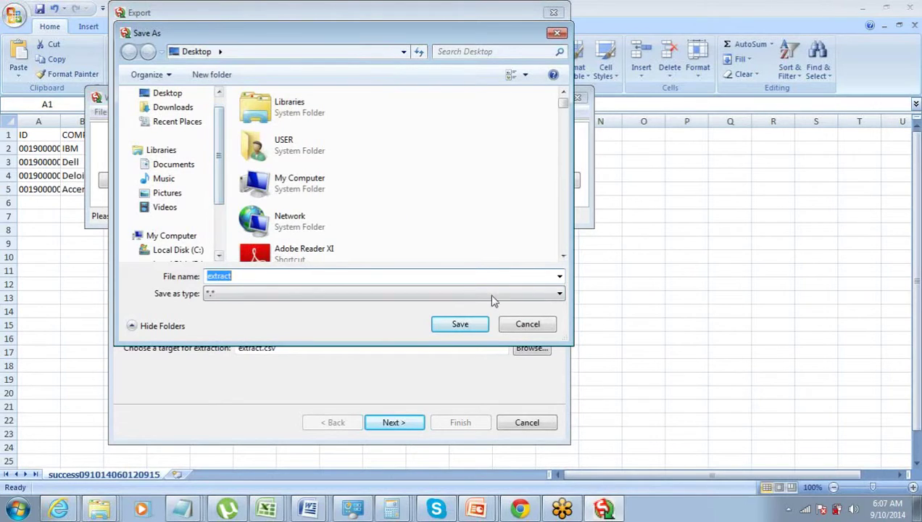
left_click(514, 327)
left_click(514, 327)
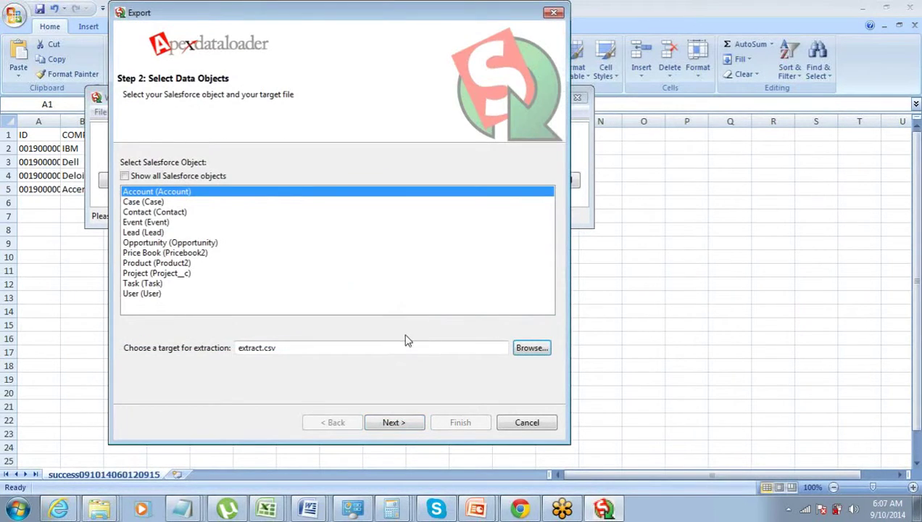
left_click(398, 429)
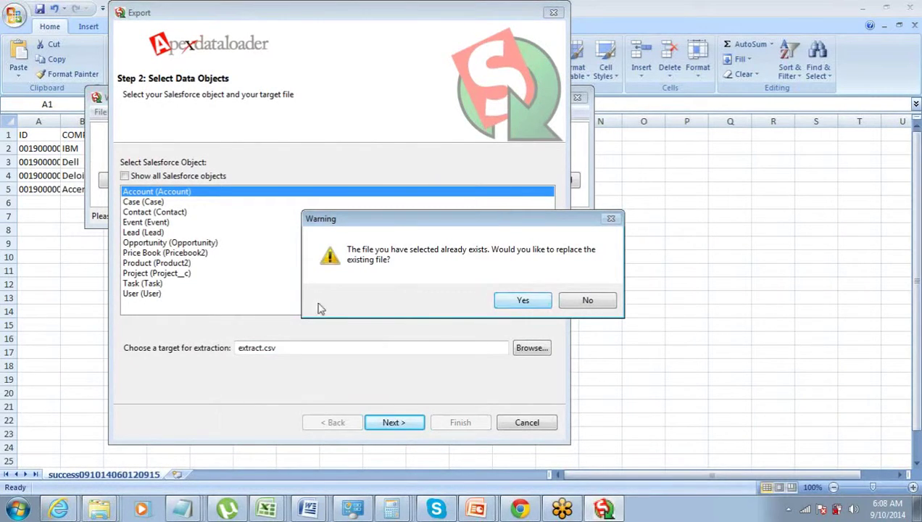
left_click(584, 301)
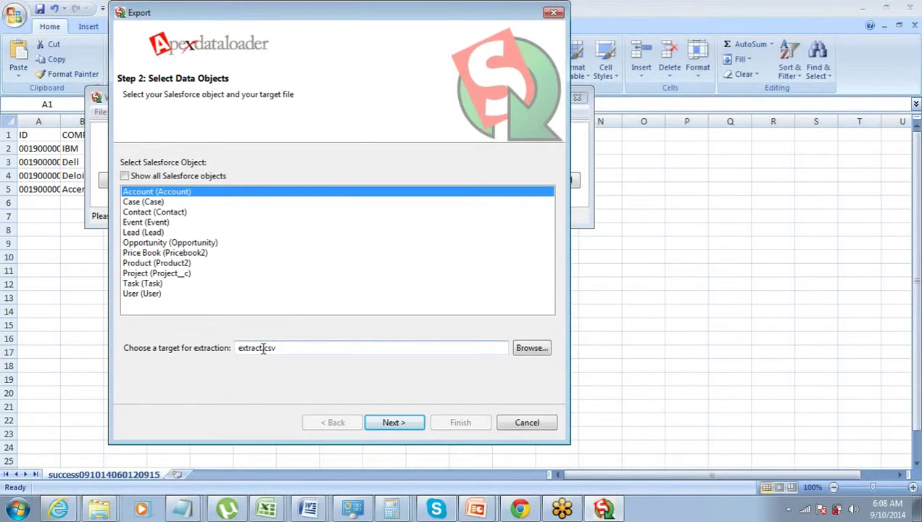
type("1")
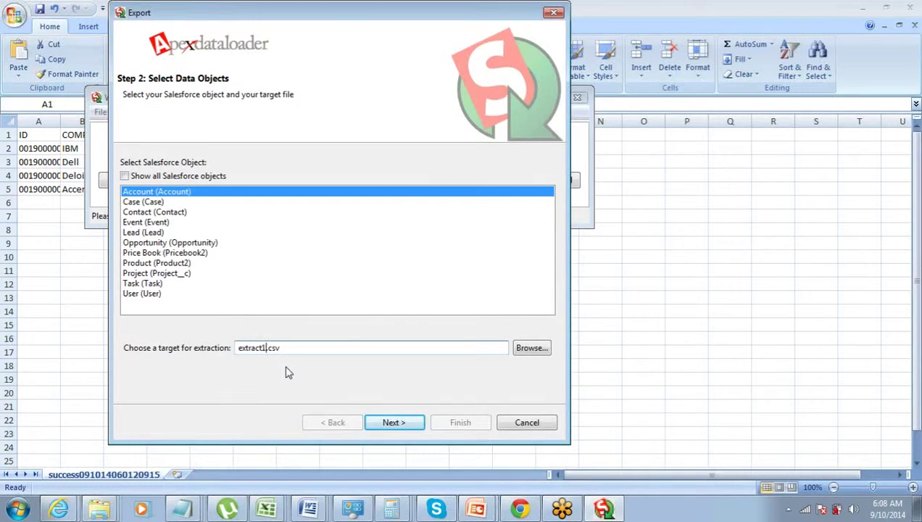
left_click(399, 422)
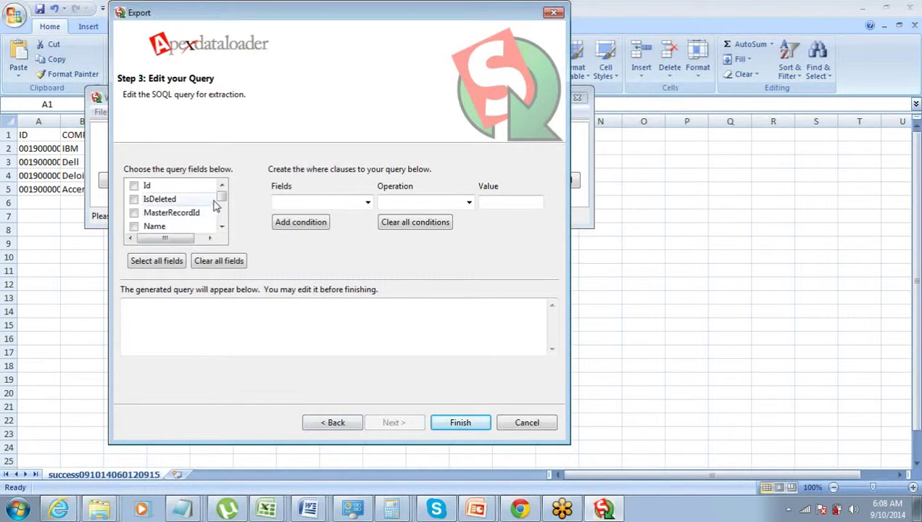
mouse_move(222, 197)
left_mouse_down()
mouse_move(222, 221)
mouse_move(222, 201)
left_mouse_up()
mouse_move(221, 202)
left_mouse_down()
mouse_move(223, 221)
mouse_move(222, 201)
left_mouse_up()
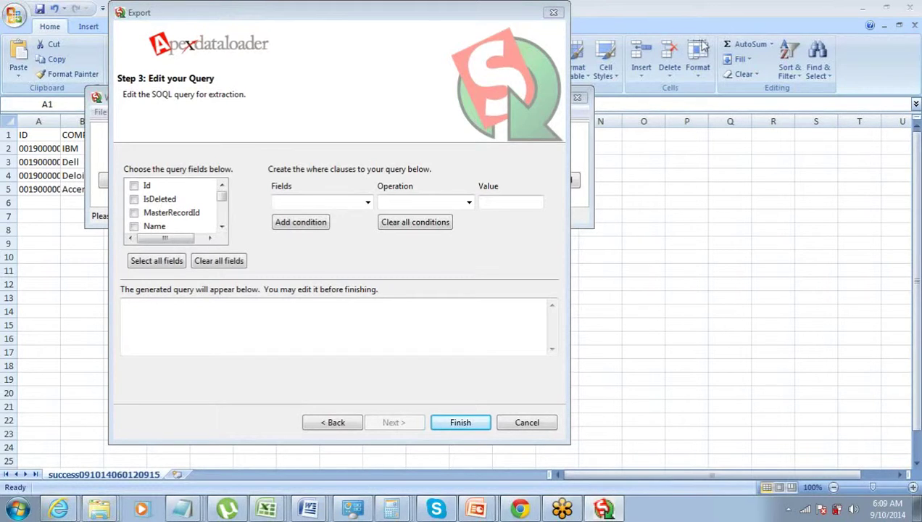
Tick Id and Name so the query reads 'Select Id, Name FROM Account'
left_click(134, 186)
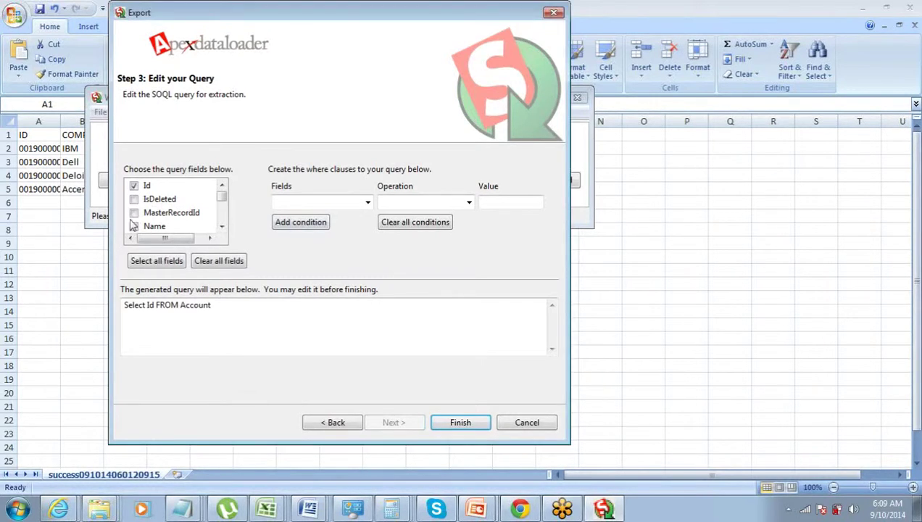
left_click(133, 226)
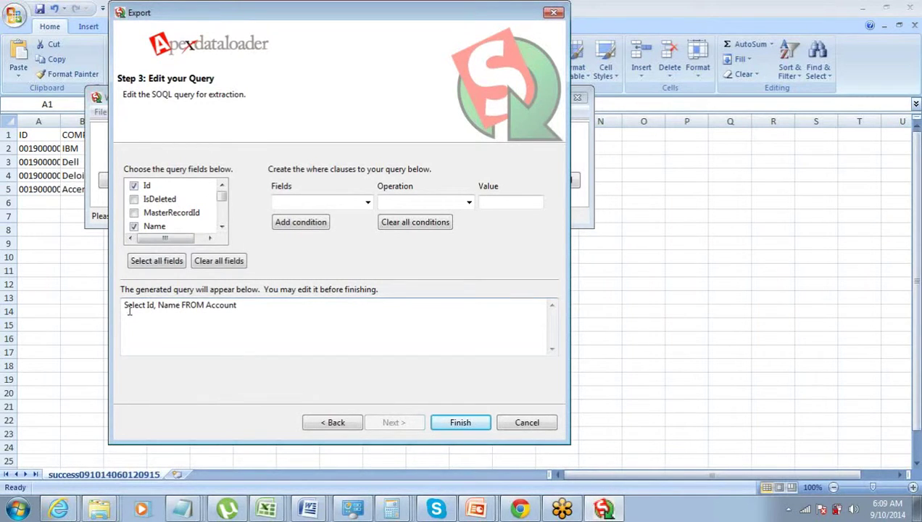
left_click_drag(125, 305, 95, 308)
left_click(245, 307)
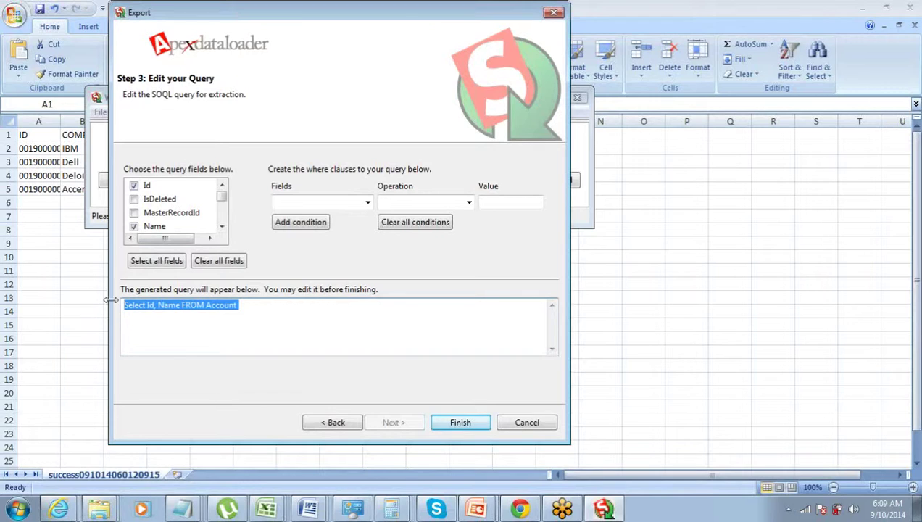
left_click(226, 321)
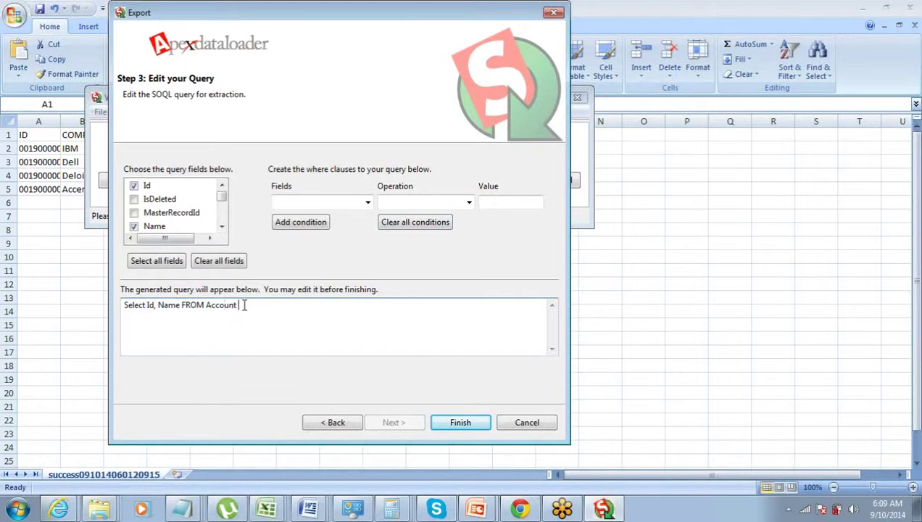
left_click_drag(244, 306, 127, 311)
left_click(145, 308)
Add the condition BillingCountry equals 'US' to the Account Id/Name query
left_click_drag(241, 307, 99, 309)
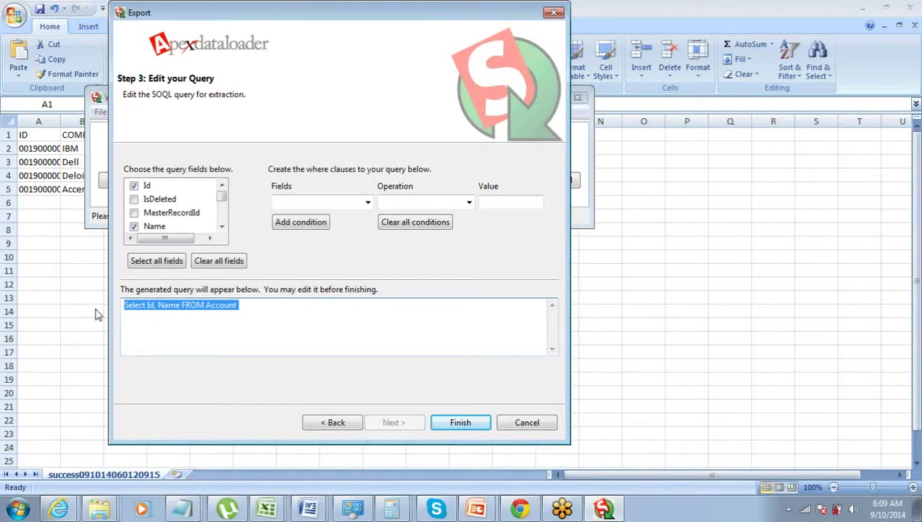
left_click(240, 308)
left_click(368, 202)
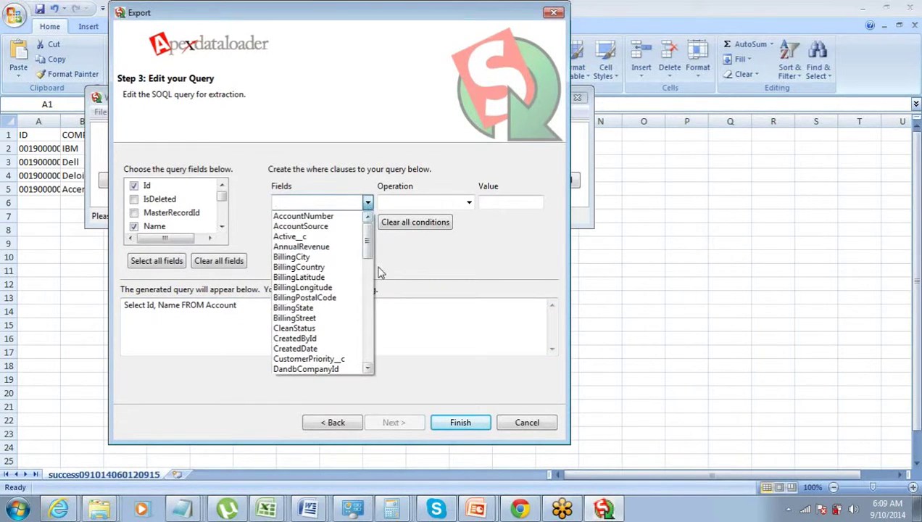
left_click(355, 246)
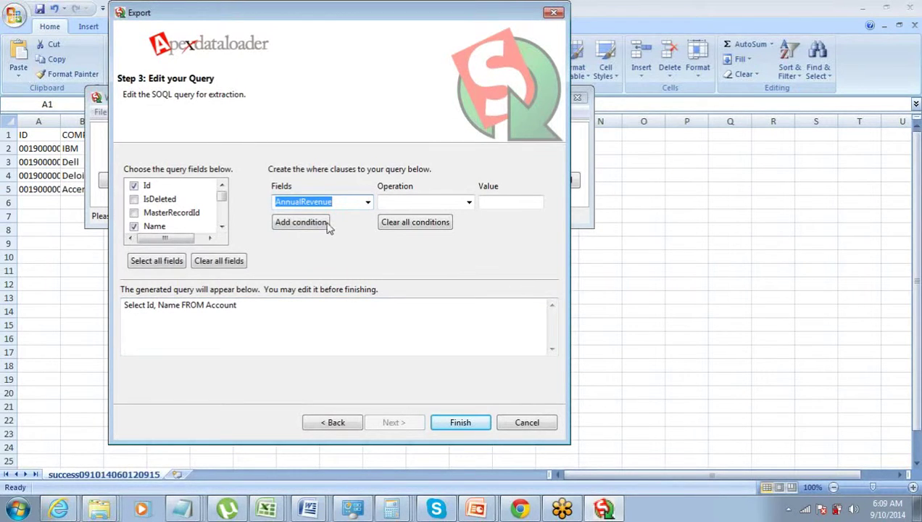
left_click(369, 206)
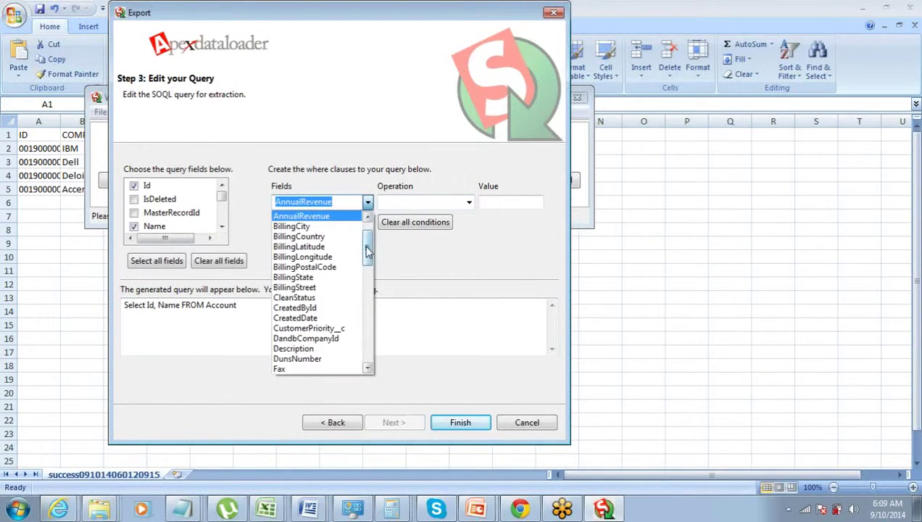
mouse_move(367, 251)
left_mouse_down()
mouse_move(361, 356)
mouse_move(368, 251)
left_mouse_up()
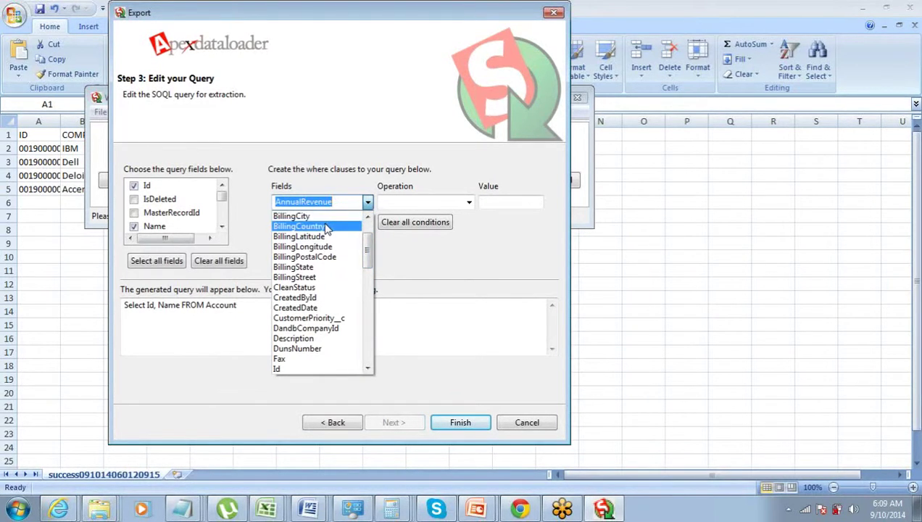
left_click(326, 227)
left_click(469, 203)
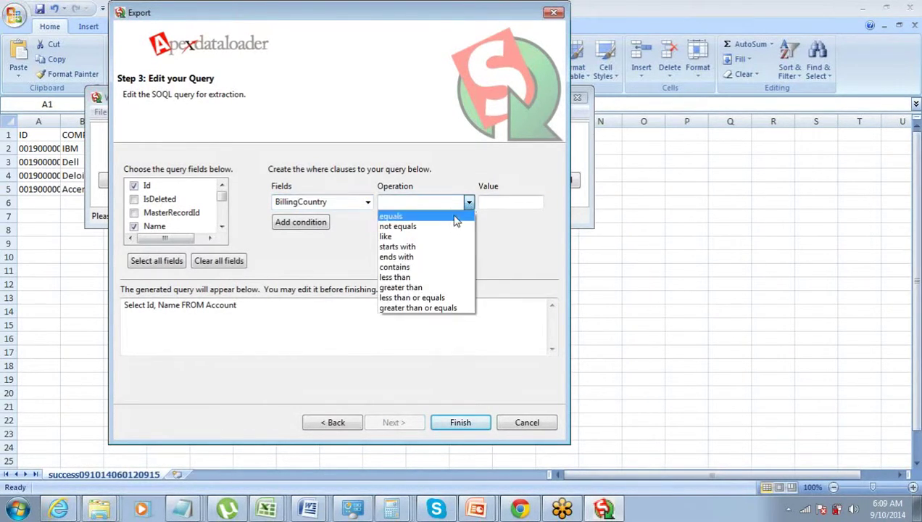
left_click(455, 218)
left_click(490, 202)
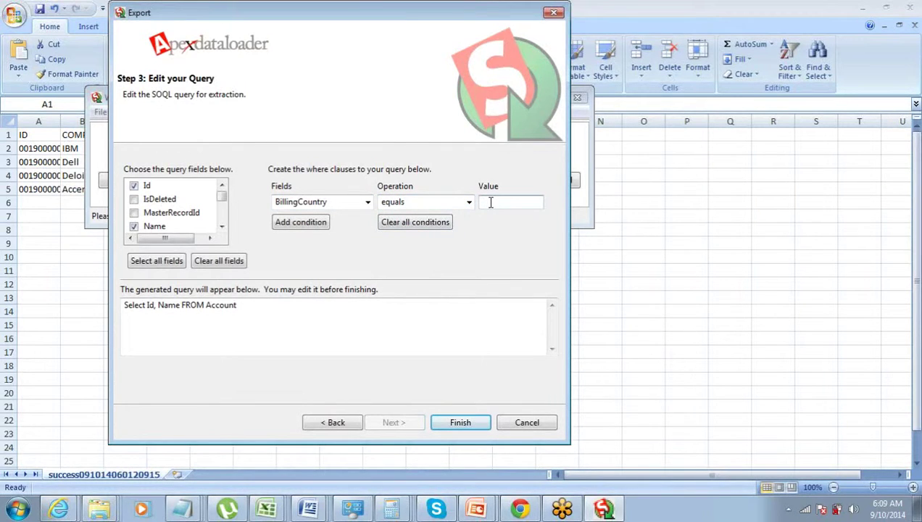
type("US")
left_click(301, 225)
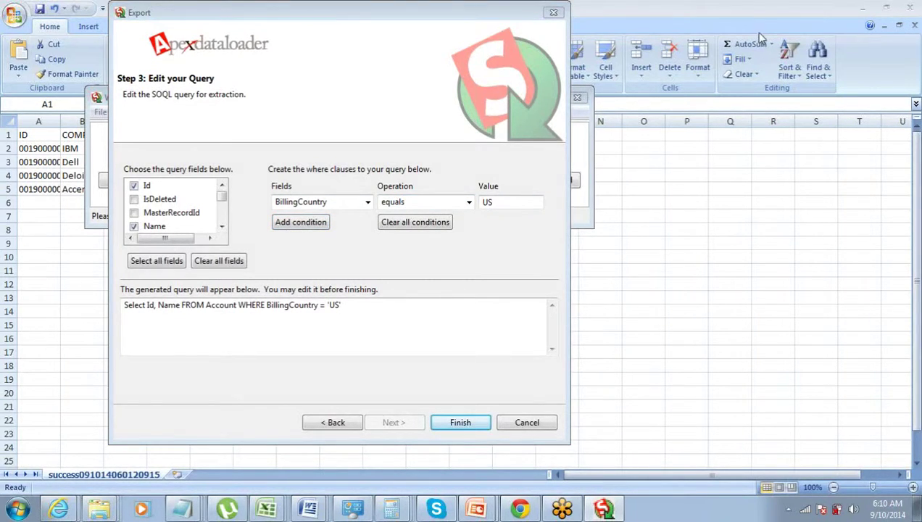
left_click(537, 248)
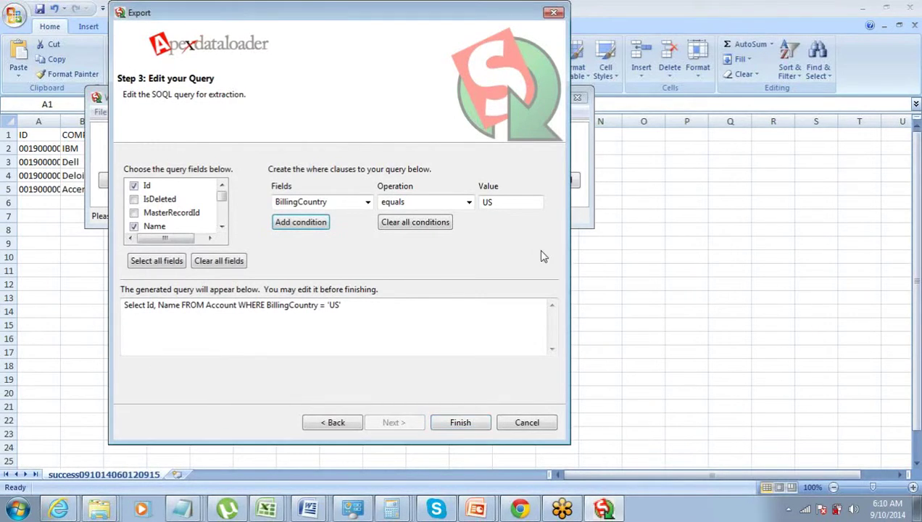
Run the filtered export, confirm the warning, and view the single extracted record, sForce
left_click(444, 428)
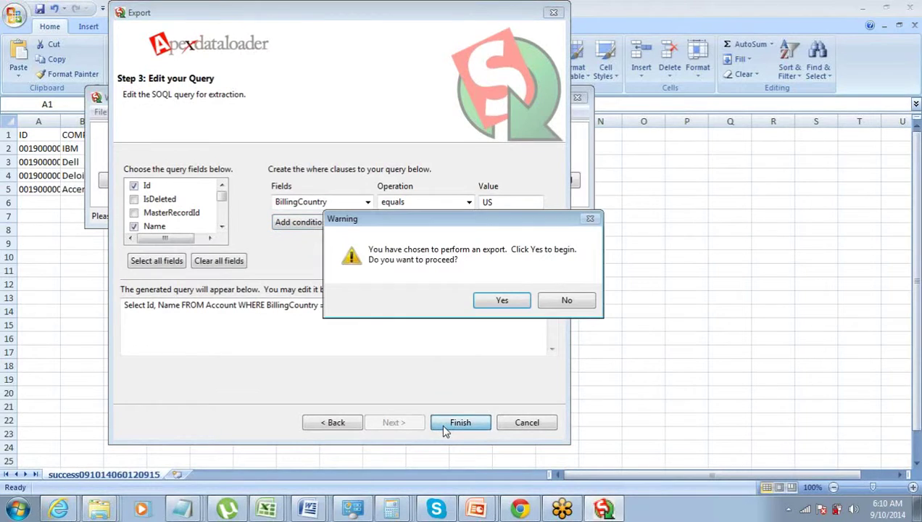
left_click(490, 304)
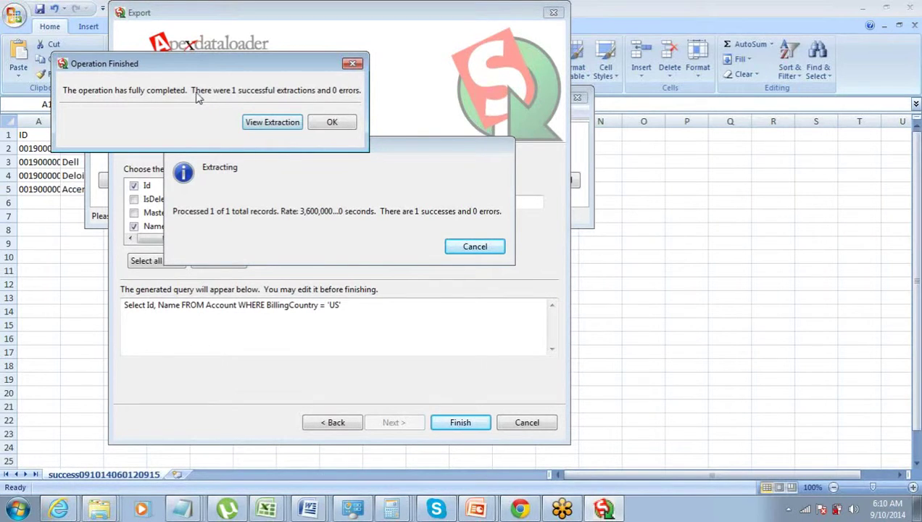
left_click(250, 127)
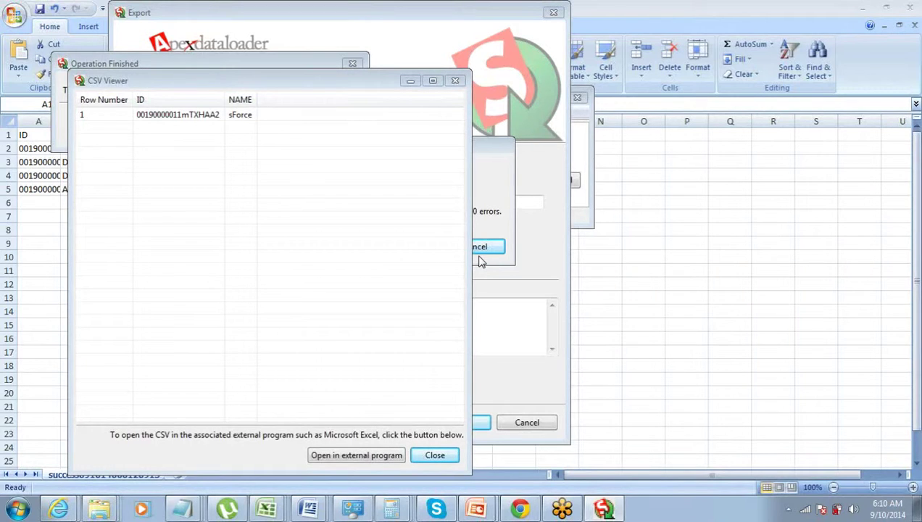
left_click(443, 456)
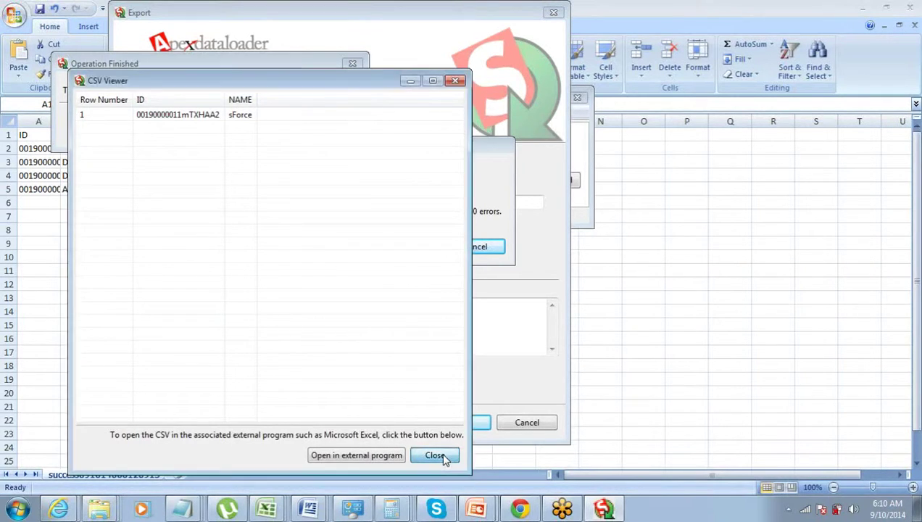
left_click(435, 455)
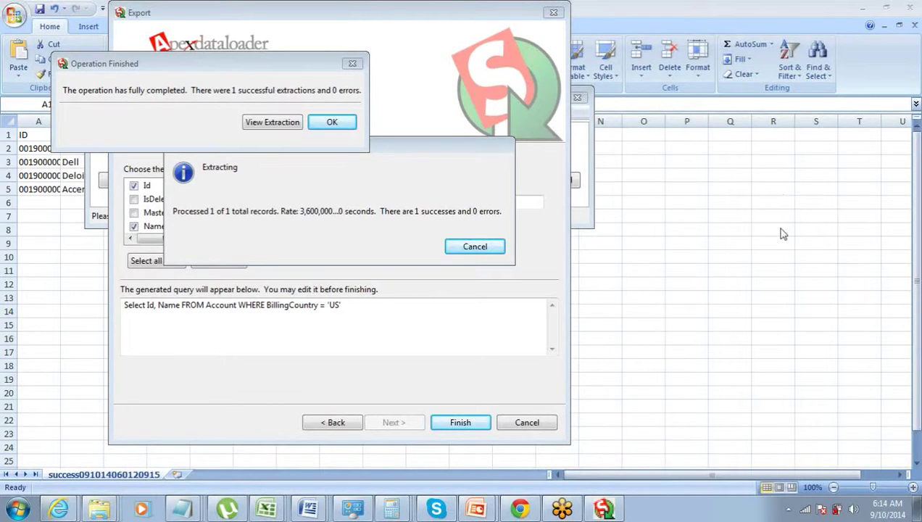
Close the Operation Finished dialog with OK
left_click(332, 128)
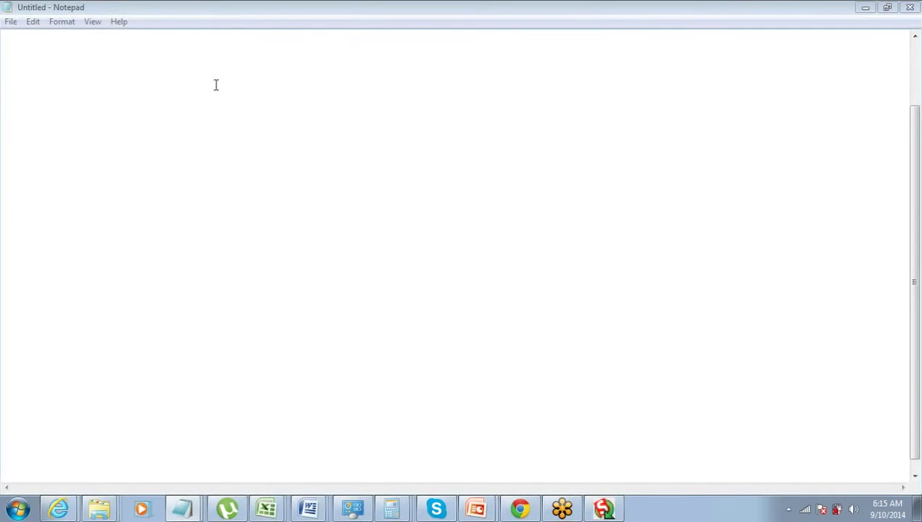
Type 'Data' as the first word of the blank notes
left_click(36, 86)
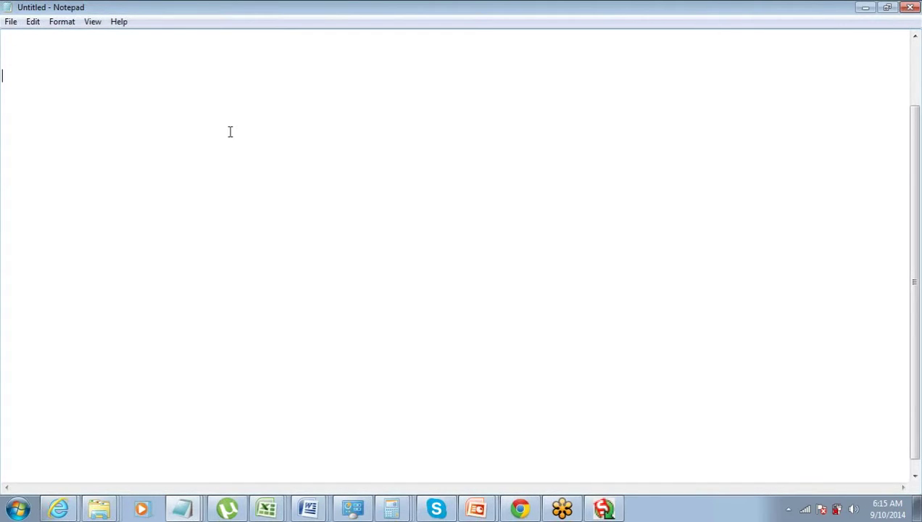
type("Data")
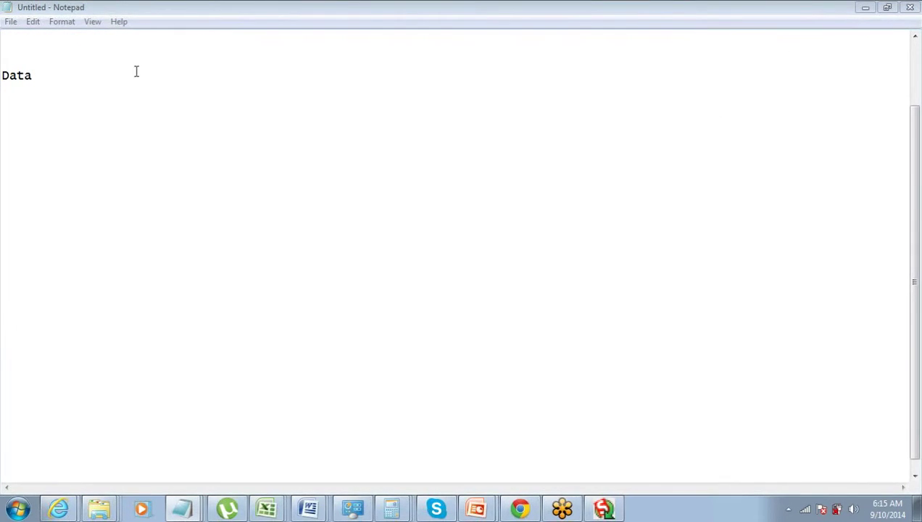
Build the heading 'Advantages of Data Loader for Import' and start a new line below it
left_click(108, 79)
type("Loader")
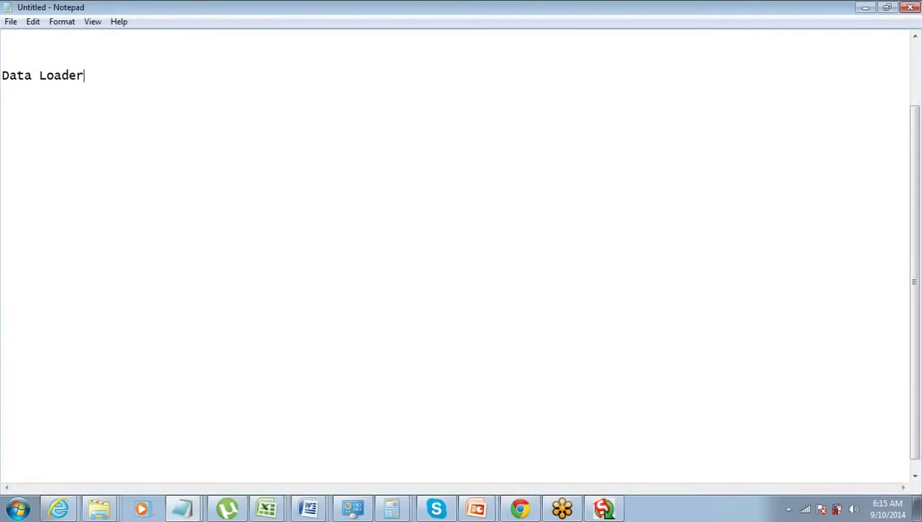
left_click(40, 76)
type("Advan")
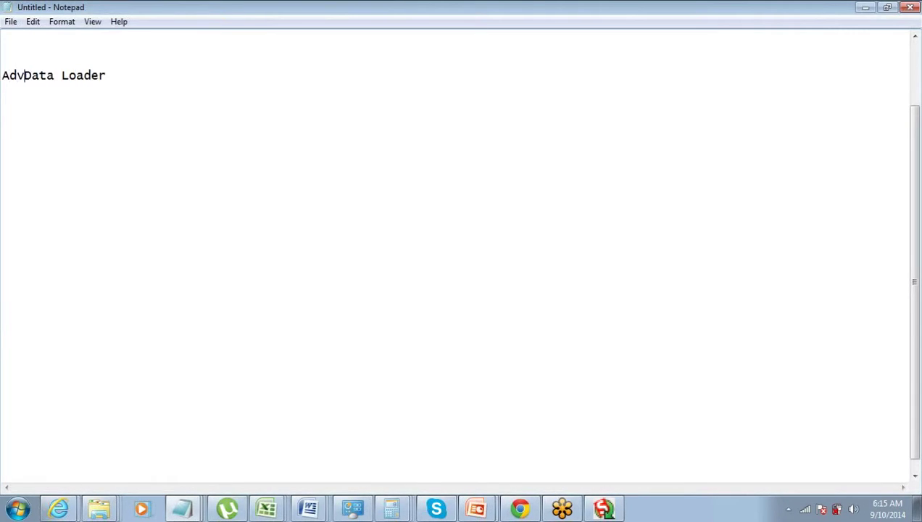
type("tages ")
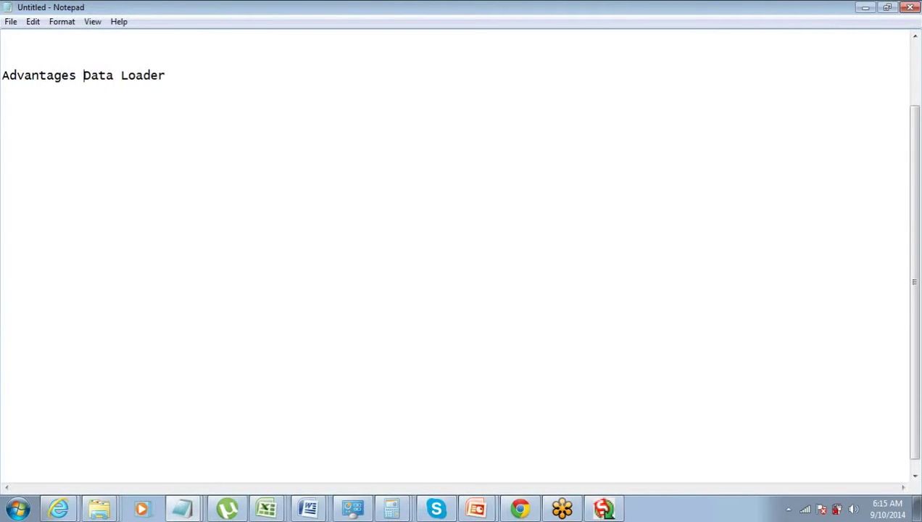
type("of")
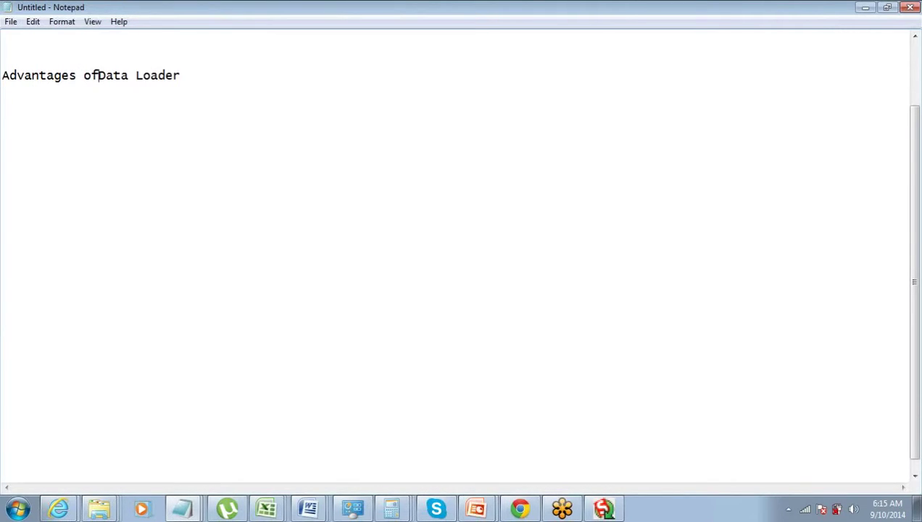
key("End")
type("for Import")
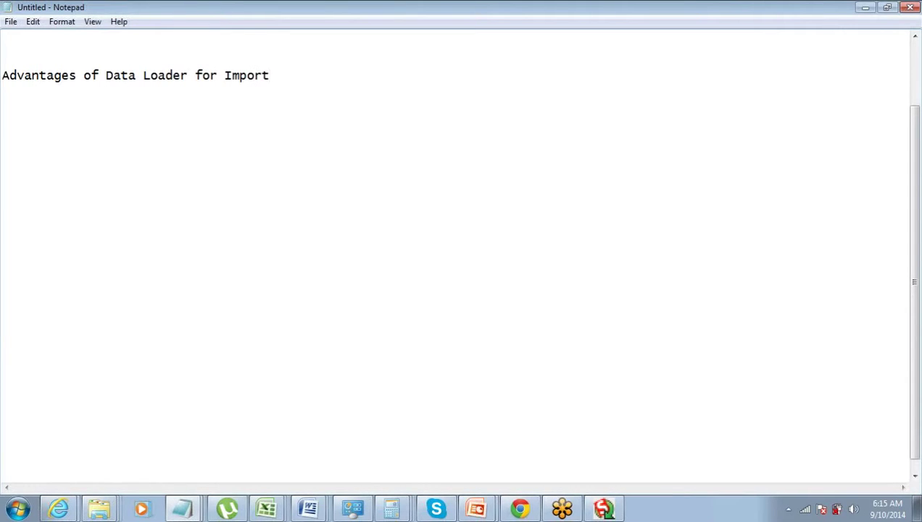
key("Return")
Write point '1> Supports all Salesforce Objects (All Standard & Custom)'
type("1> Supports a")
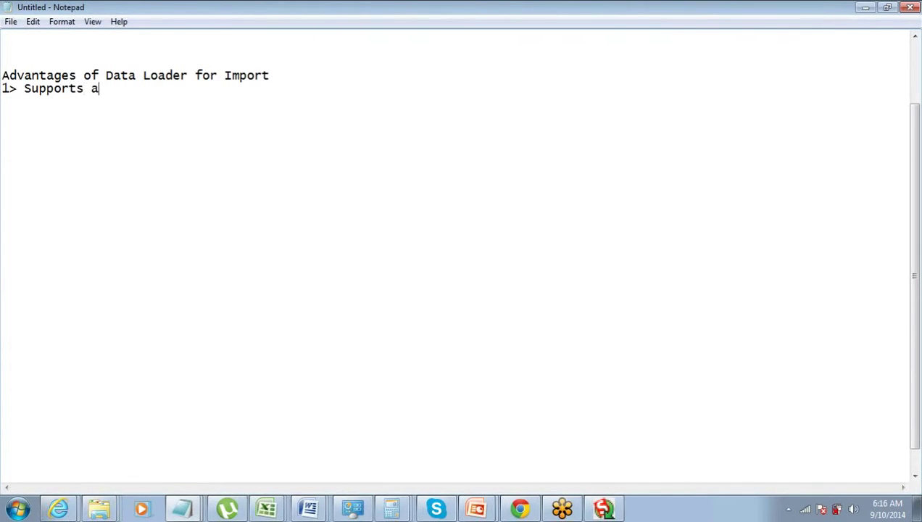
type("ll Salesforce I")
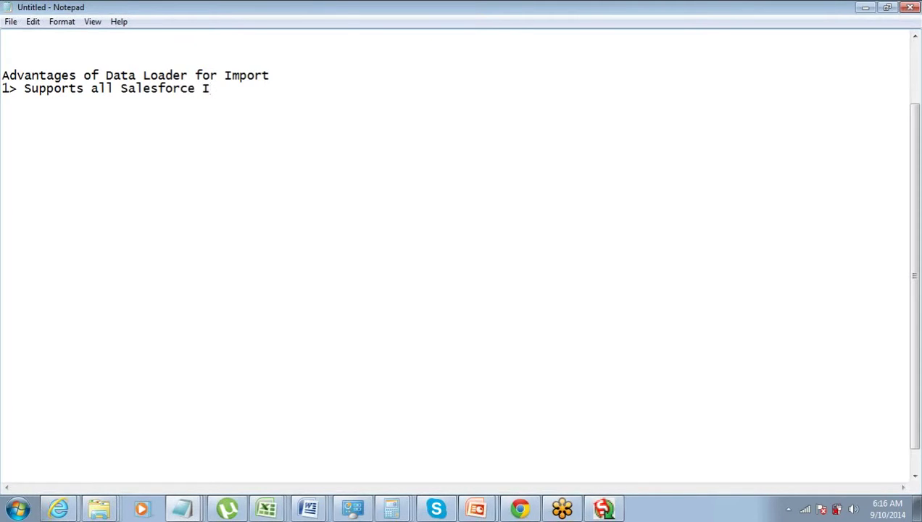
key("BackSpace")
type("Objects (")
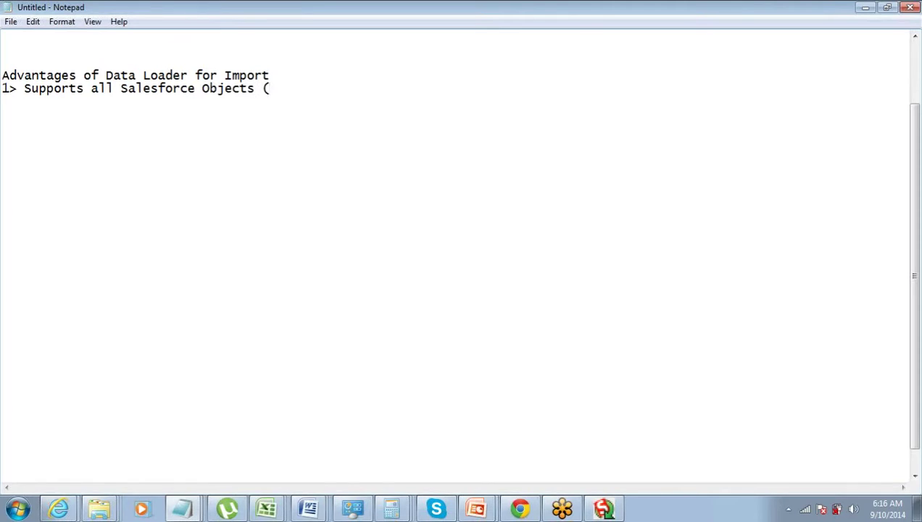
type("All Stand")
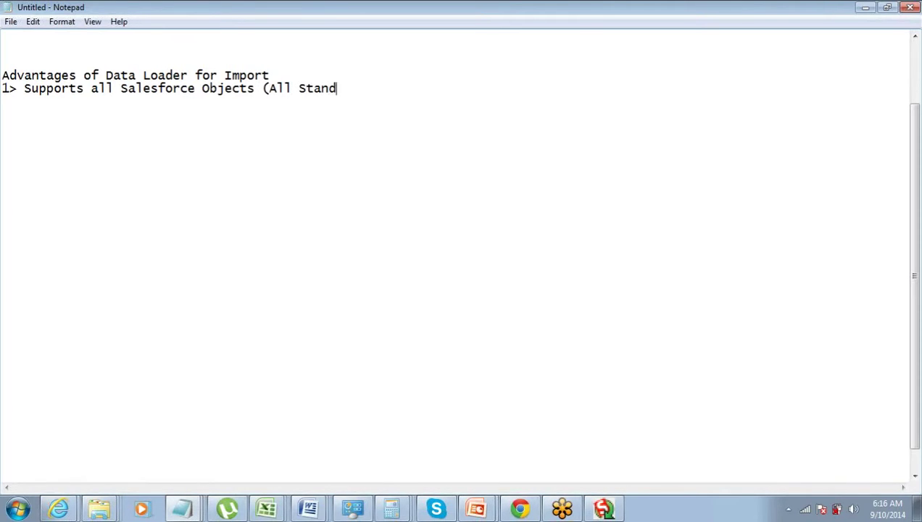
type("ard & Custom)")
key("Return")
Add points '2> Supports upto 5 Million records' and '3> Faster'
type("2")
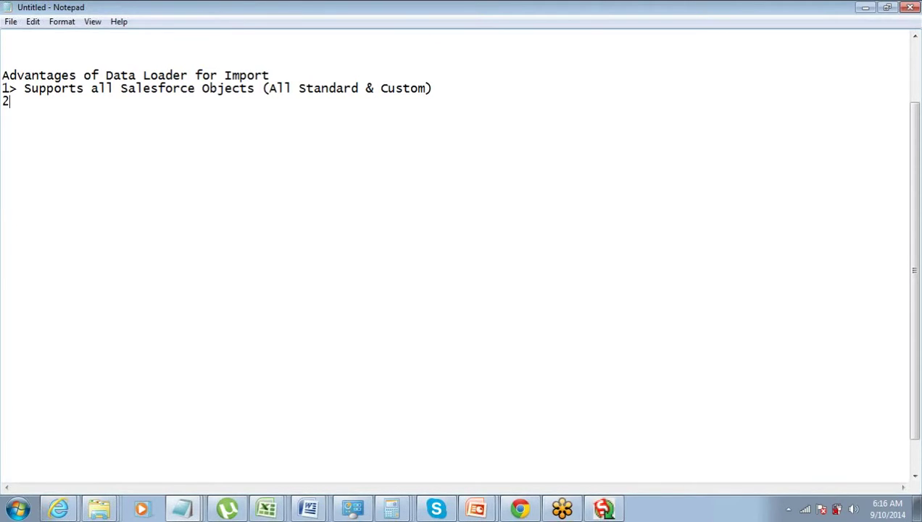
type("> Supports")
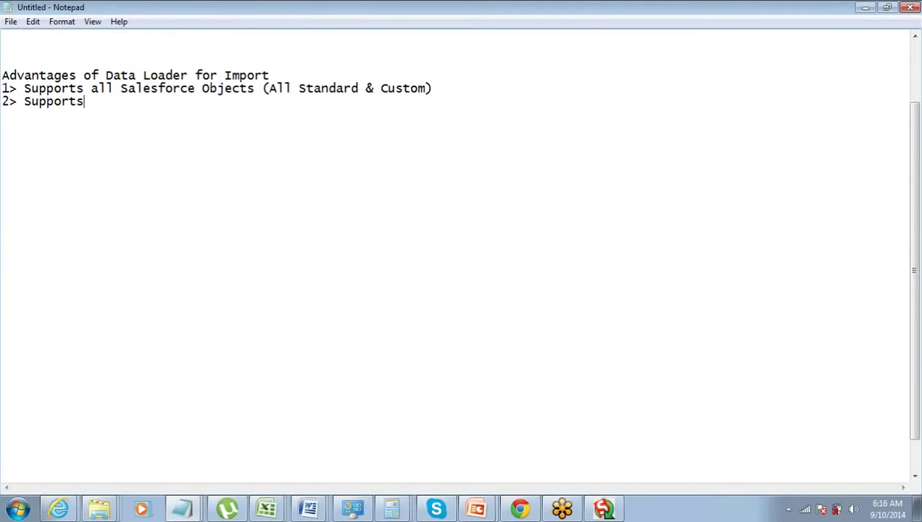
type(" upto 5 Mi")
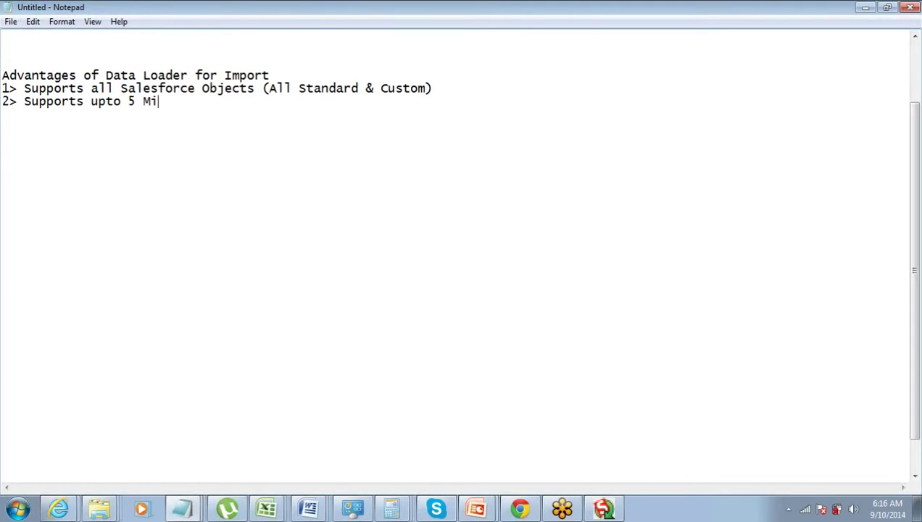
type("llion records")
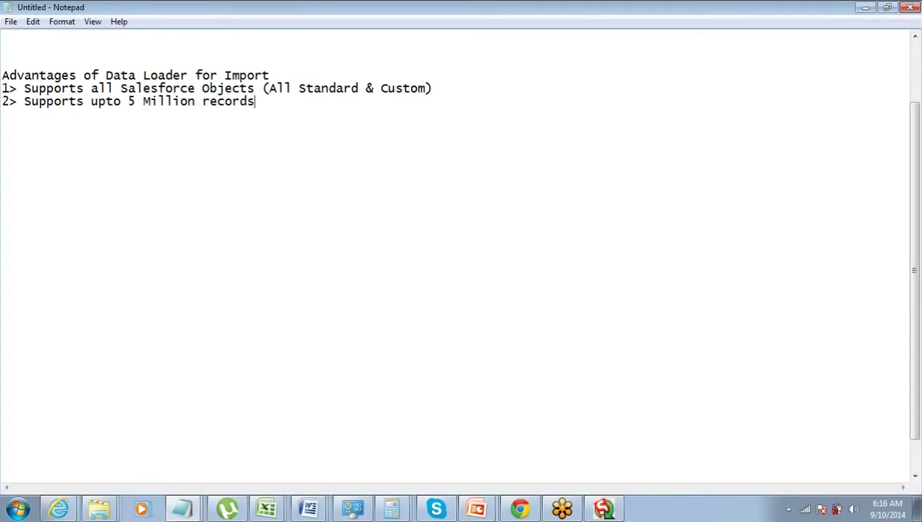
key("Return")
type("3>")
key("Up")
key("End")
key("ctrl+shift+Left")
key("ctrl+shift+Left")
key("ctrl+shift+Left")
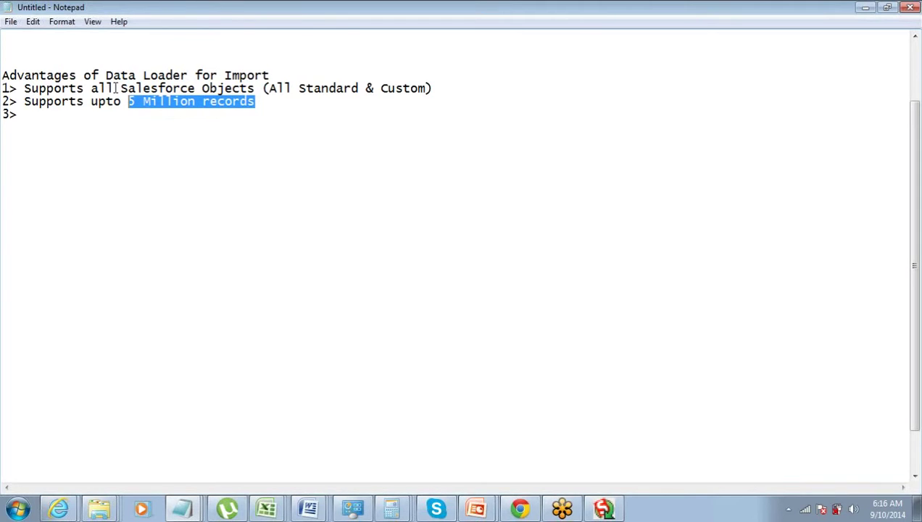
key("End")
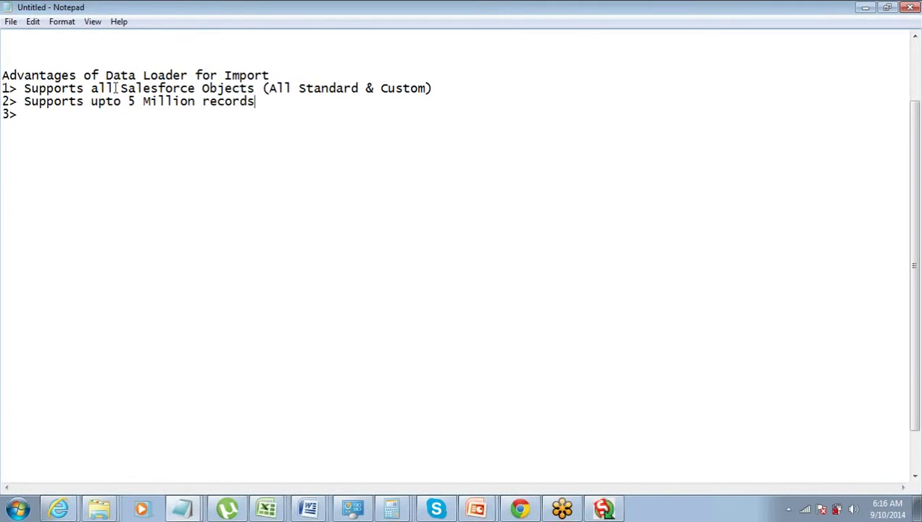
key("Down")
type("Faster")
Add point '4> Gives you Success & Error Logs', undoing text mistakenly typed into line 1
key("Return")
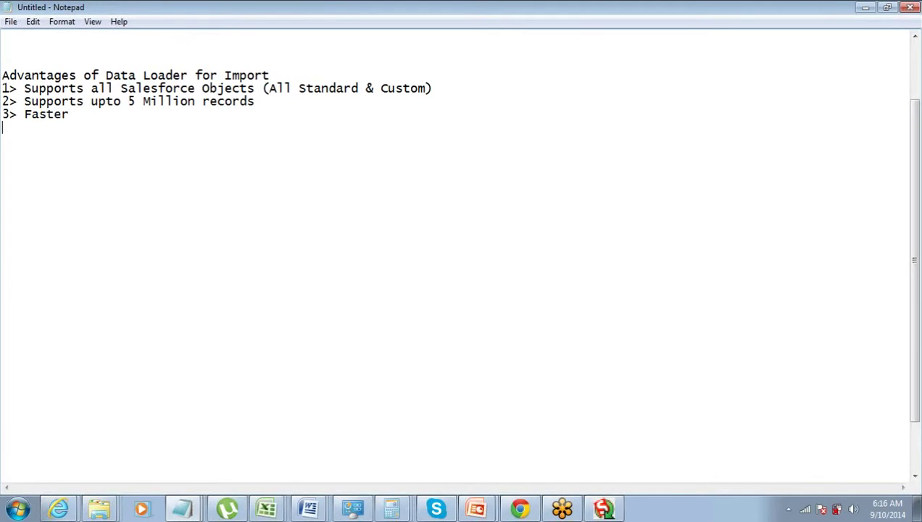
type("4> Gives yo")
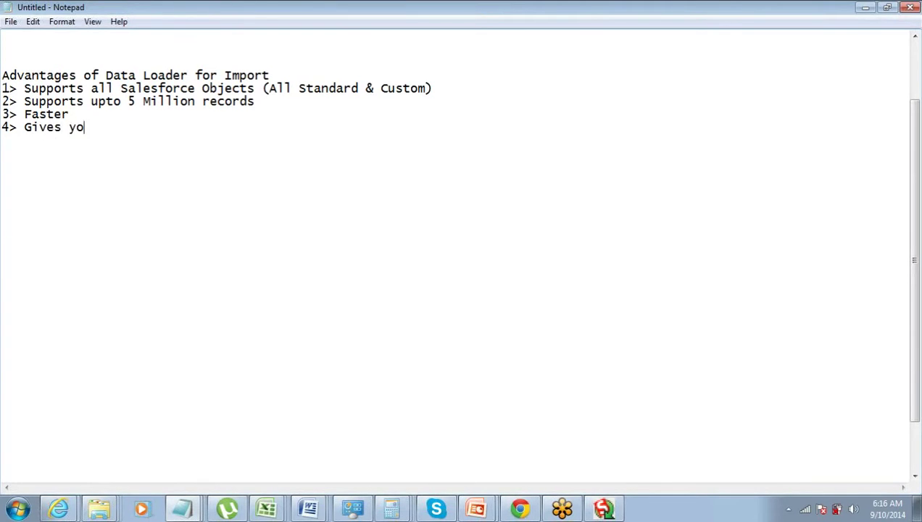
type("u Suc")
left_click(115, 88)
type("s")
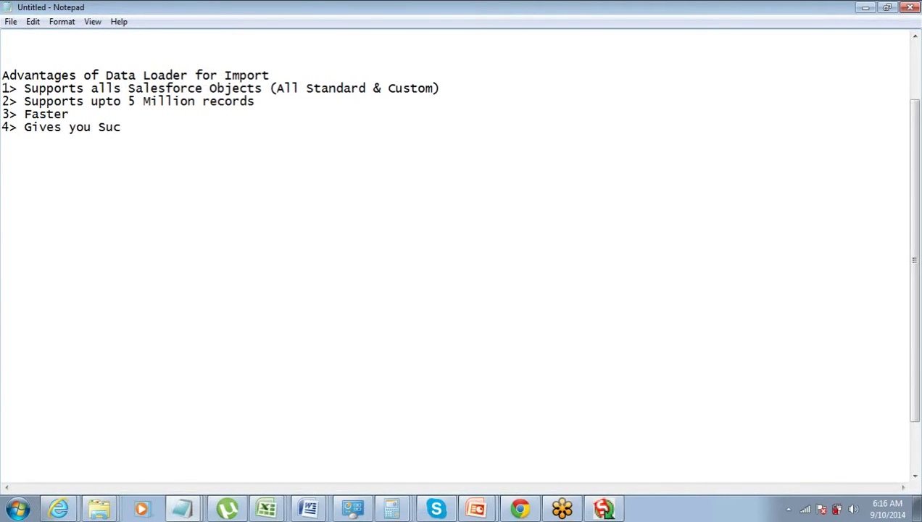
type("s & Erro")
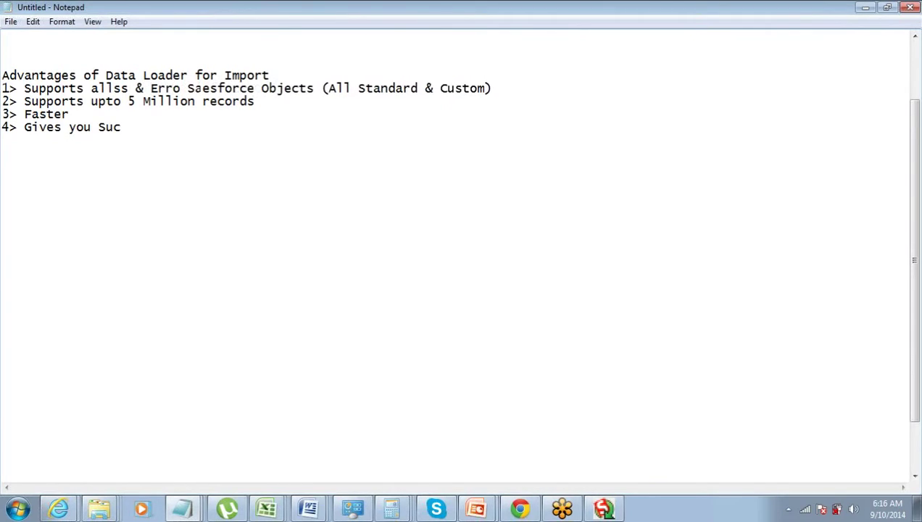
type("r Logs")
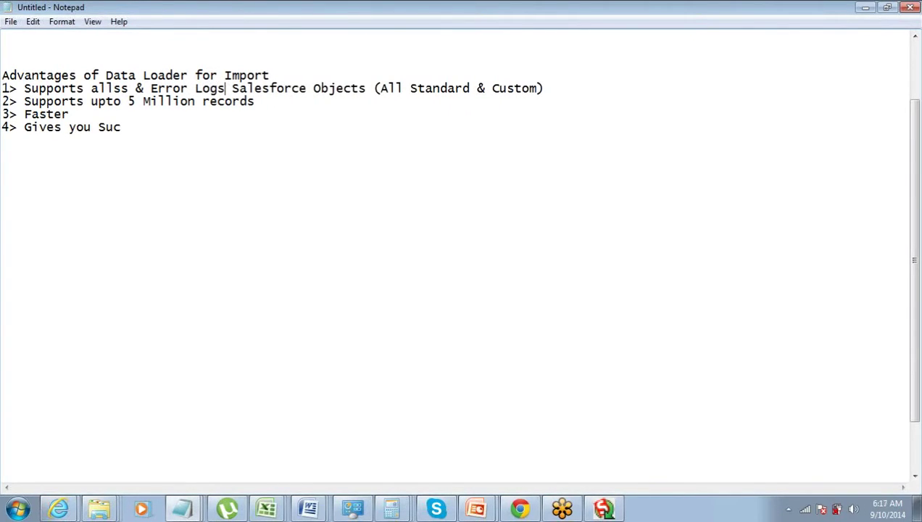
key("ctrl+z")
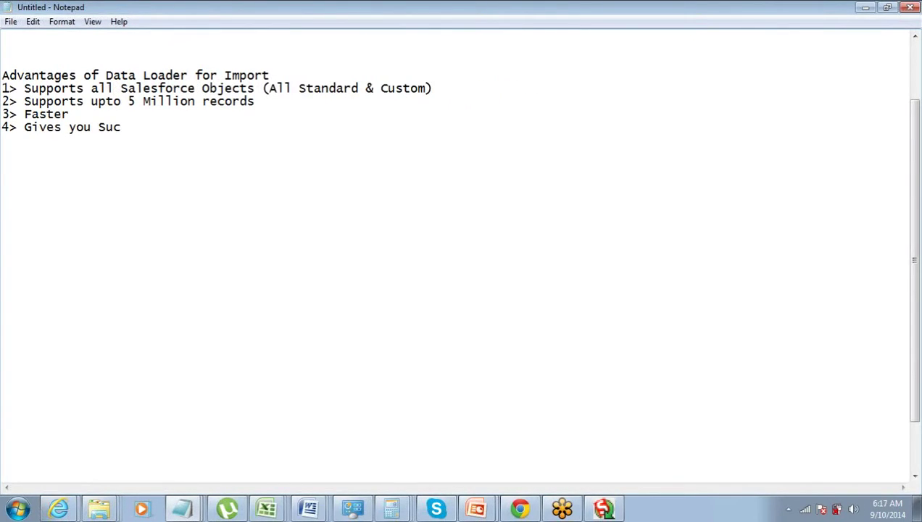
key("Down")
key("Down")
key("Down")
key("End")
type("cess & Erro")
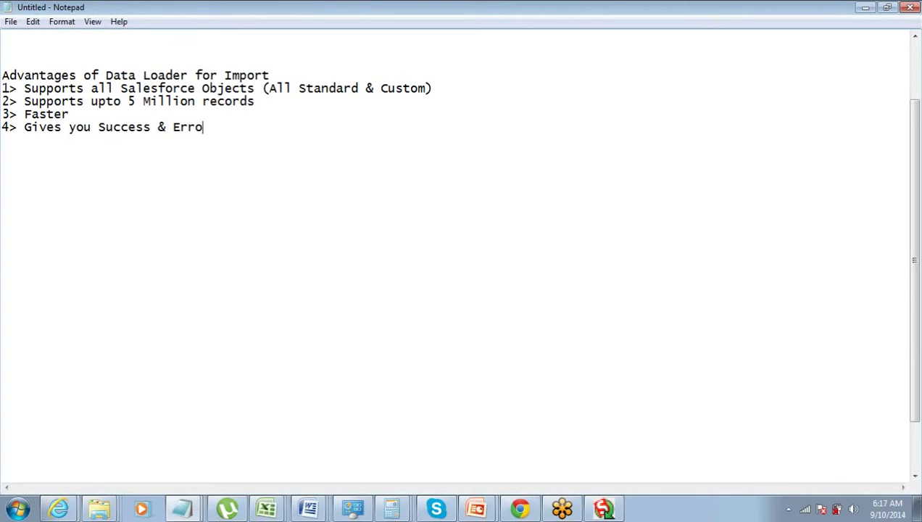
type("r Logs")
key("Return")
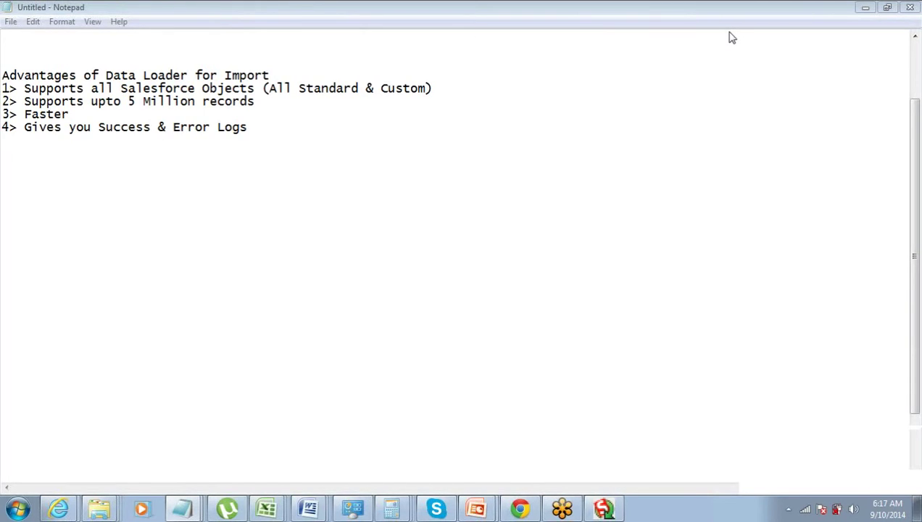
left_click(275, 127)
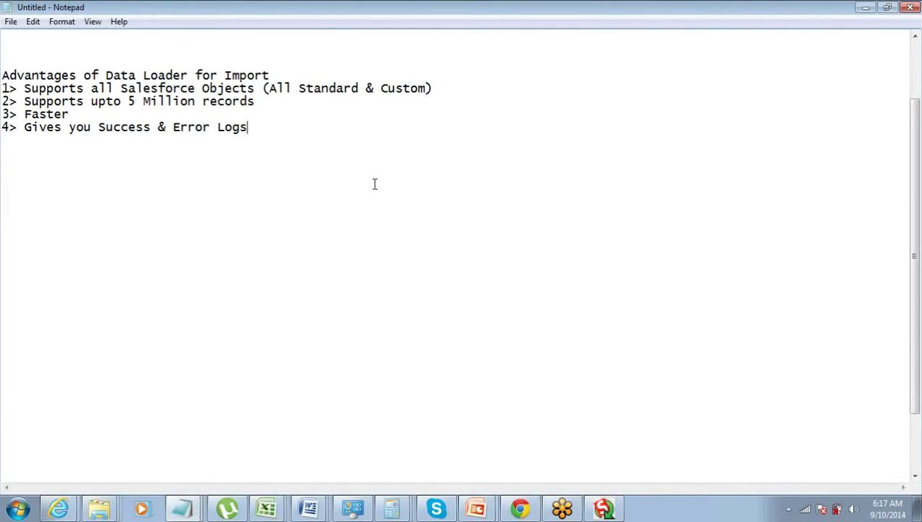
Add point '5> Mapping Fieds is Easy' and leave a blank line after the list
key("Up")
key("Down")
key("End")
key("Return")
key("Return")
key("Return")
key("Return")
left_click(375, 172)
type("5")
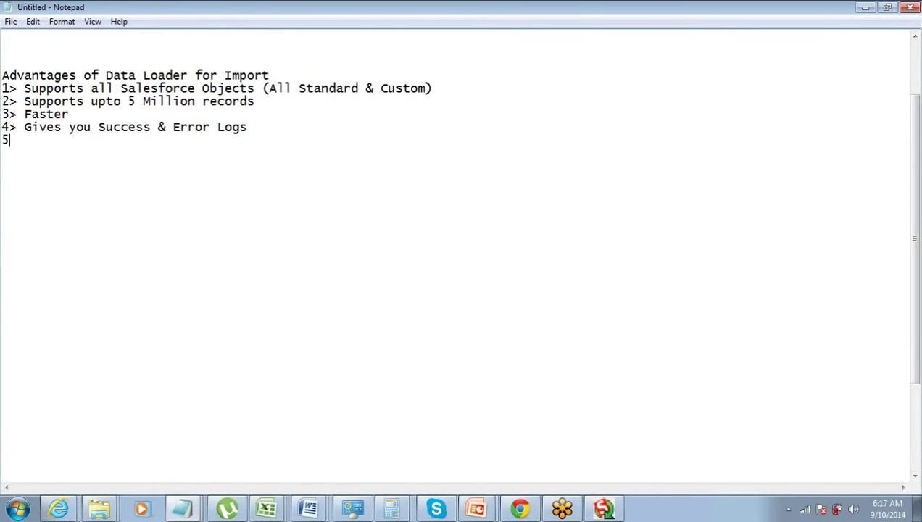
type("> Mapping is Easy")
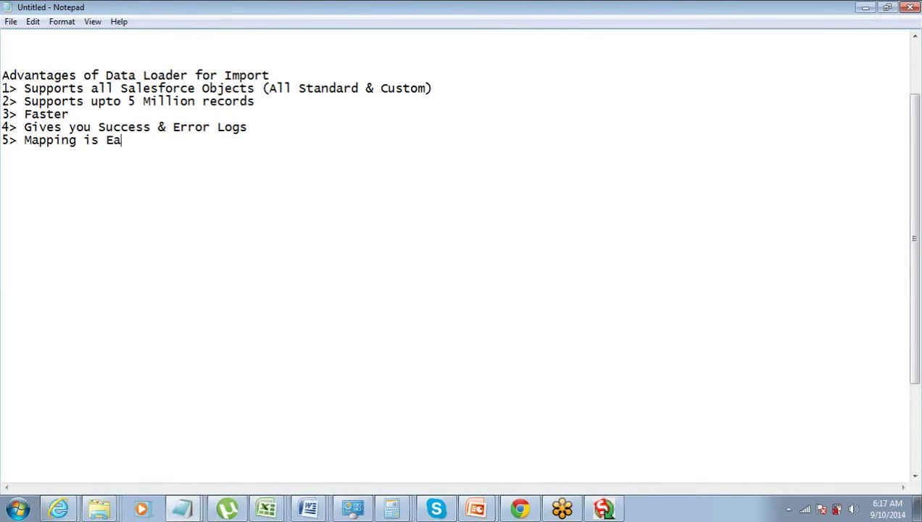
key("ctrl+Left")
key("ctrl+Left")
type("Fieds")
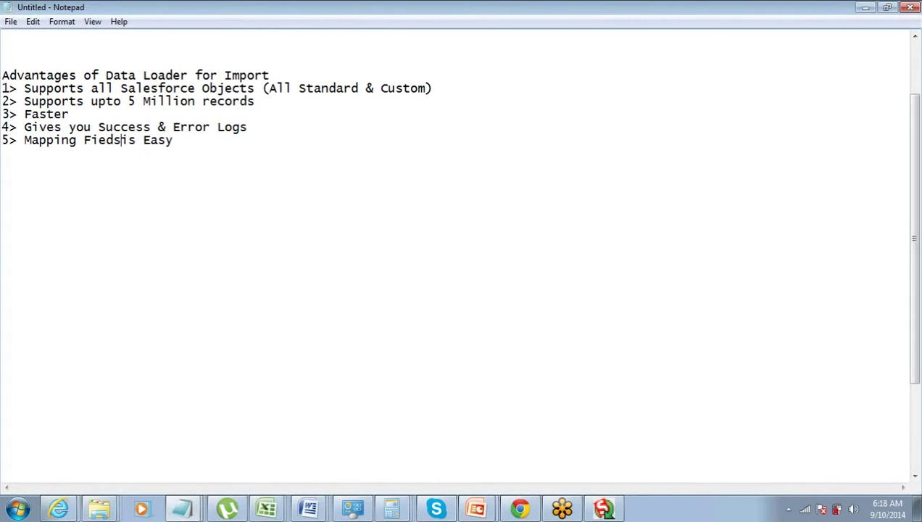
key("End")
key("Return")
key("Return")
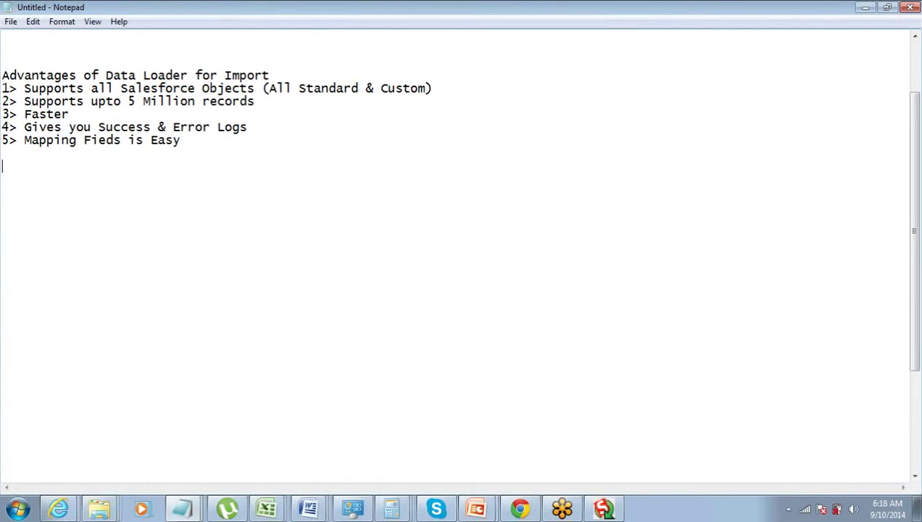
key("Return")
key("BackSpace")
key("BackSpace")
Paste a copy of the heading below the list and change 'Import' to 'Export'
key("Up")
key("Up")
key("Up")
key("shift+Down")
key("ctrl+c")
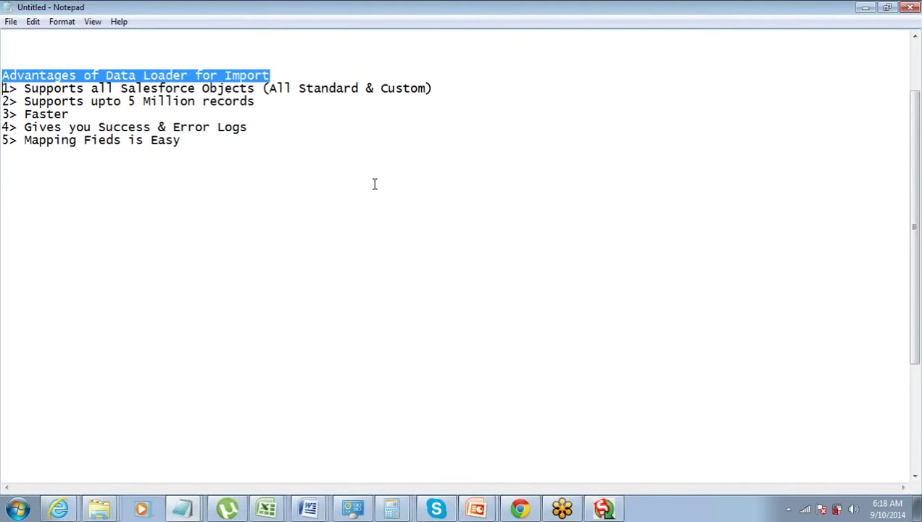
key("Down")
key("Down")
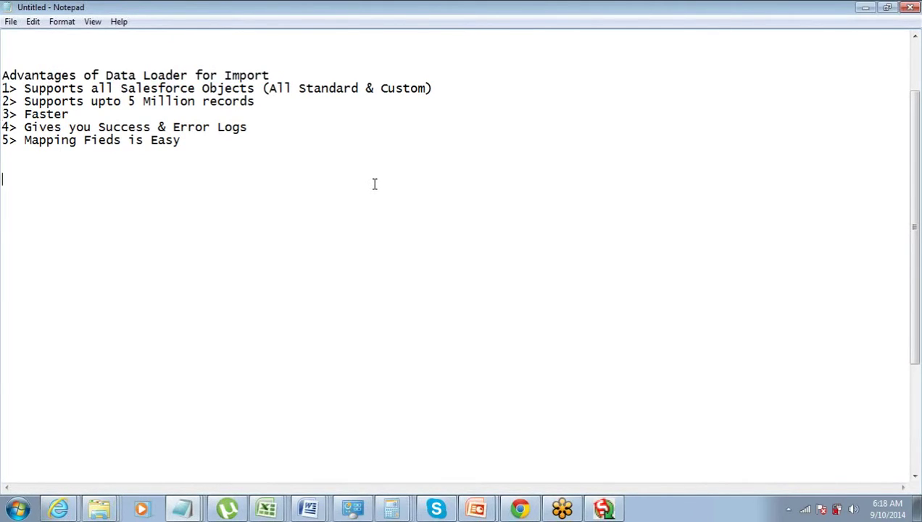
key("ctrl+v")
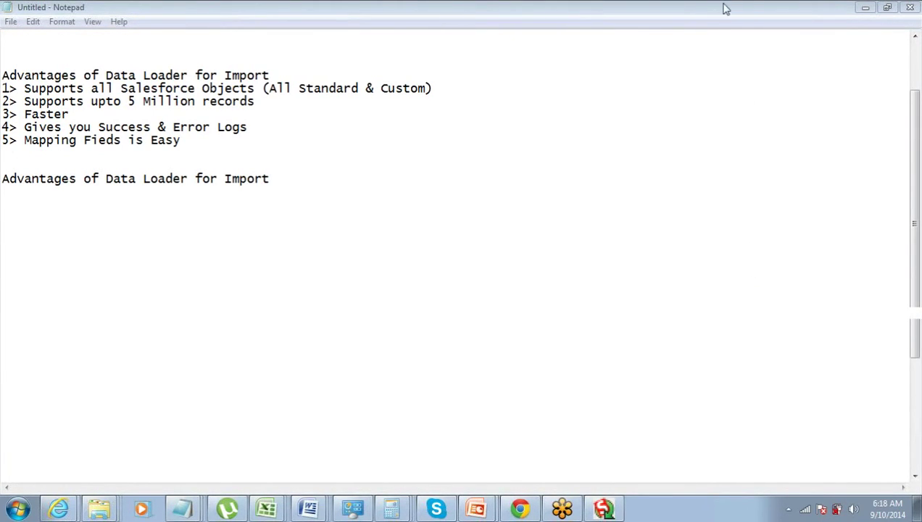
left_click(395, 189)
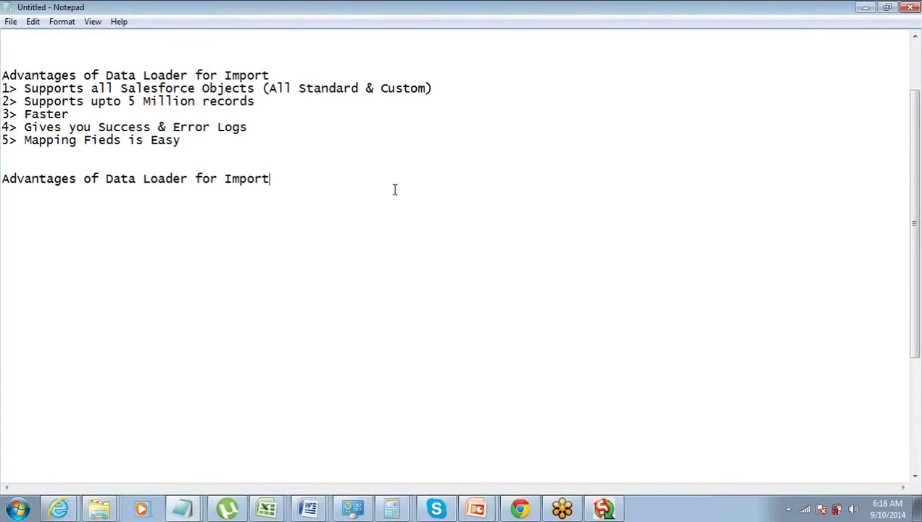
key("ctrl+shift+Left")
type("Export")
key("Return")
Begin point '1> You can seecte the Fields to Export' under the Export heading
type("1>")
type("Al")
key("BackSpace")
key("BackSpace")
type("You can ")
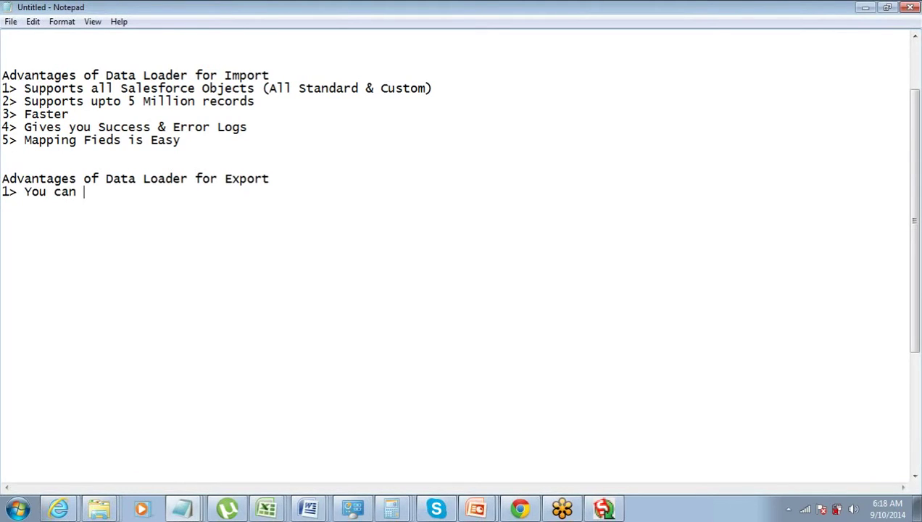
type("seecte the ")
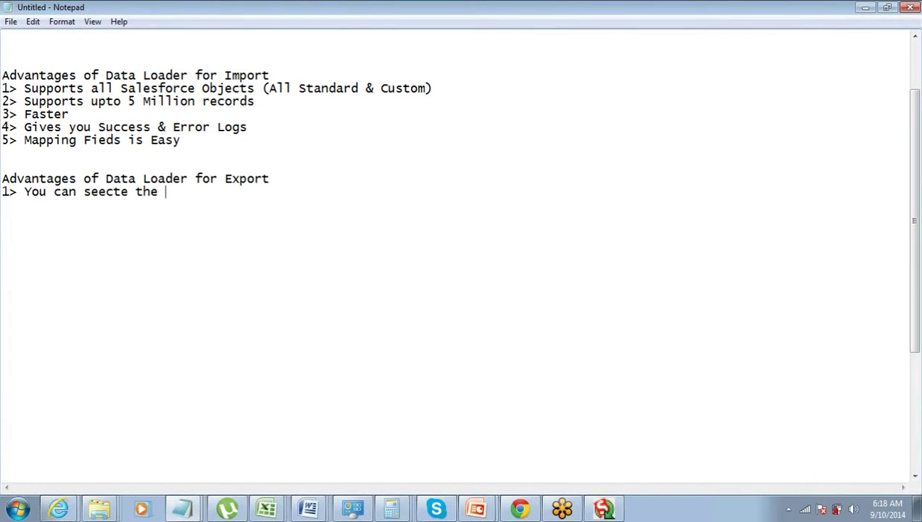
type("Fields to ")
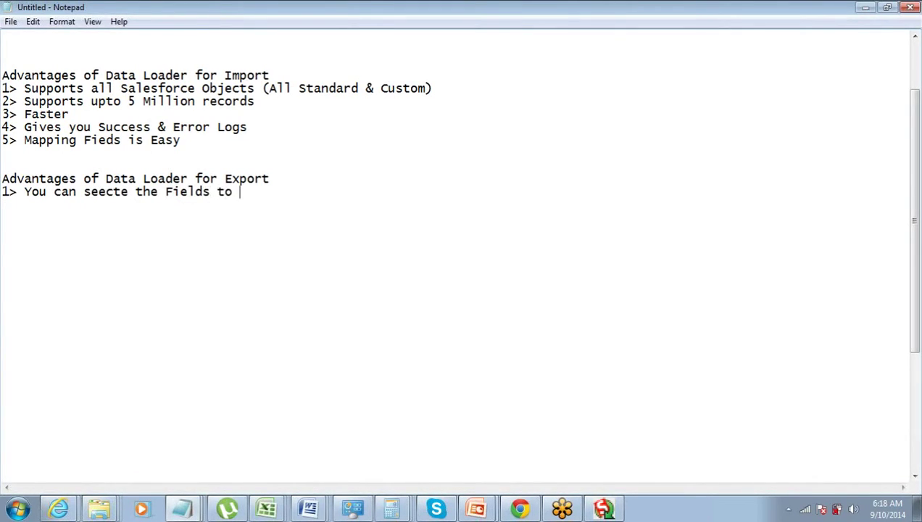
type("Export")
Correct 'seecte' to 'select' in the first point and add '2> You can put Filters'
key("Return")
type("2")
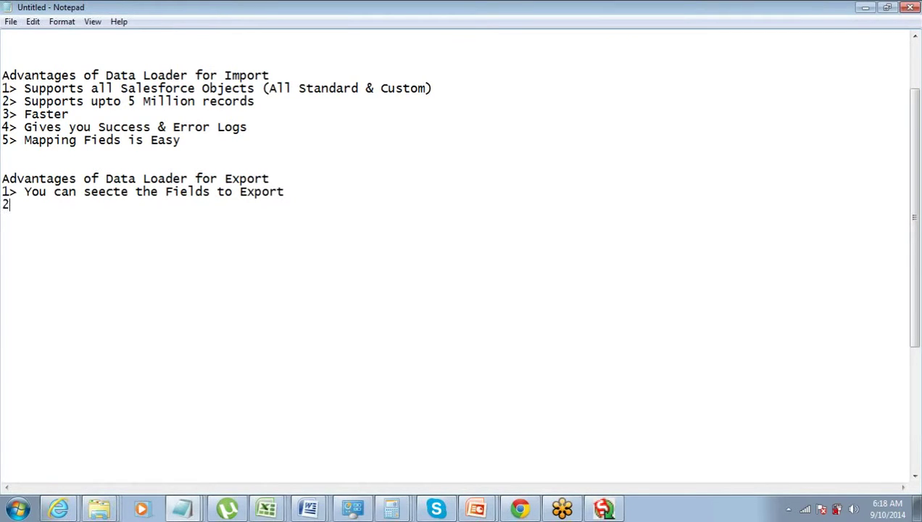
type("> You can")
key("Up")
key("Right")
key("Right")
key("Right")
key("Right")
key("Right")
key("Right")
key("ctrl+shift+Left")
type("select")
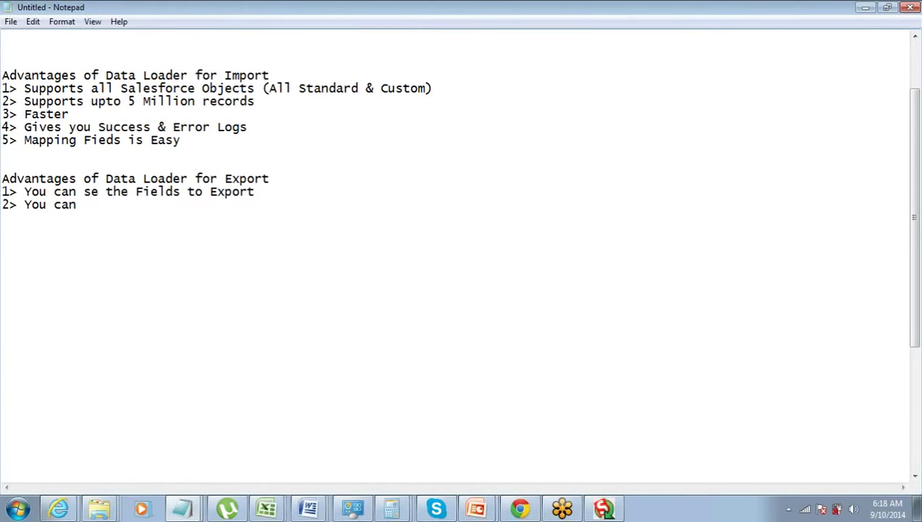
key("Down")
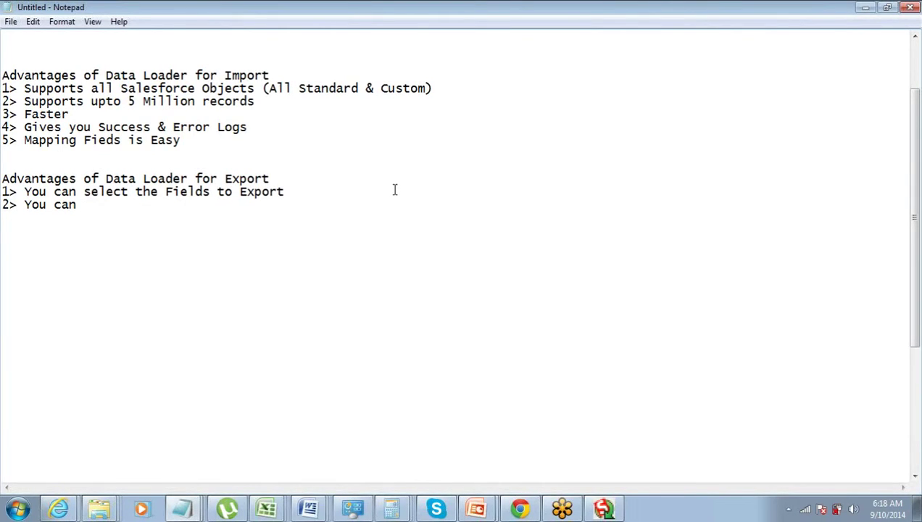
type("put Filters")
Add the third export point '3> Instant download of CSV file'
key("Return")
type("3>")
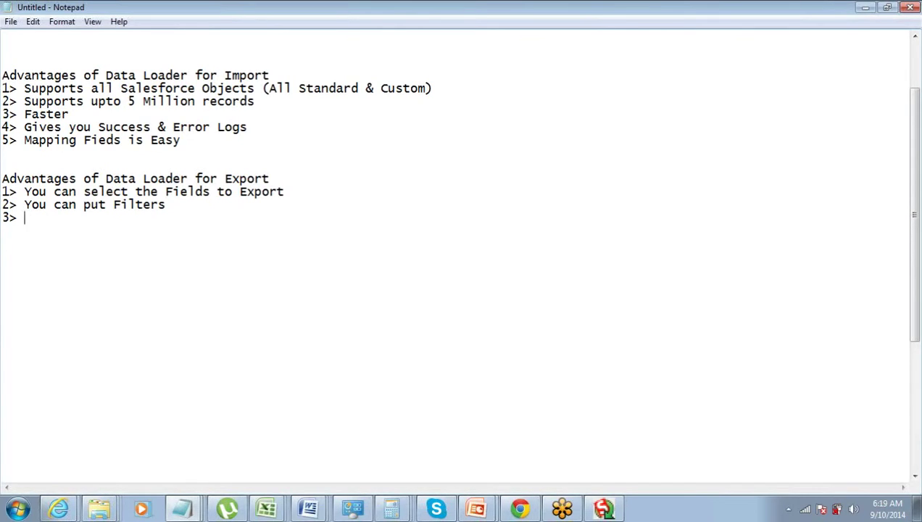
type("Instant do")
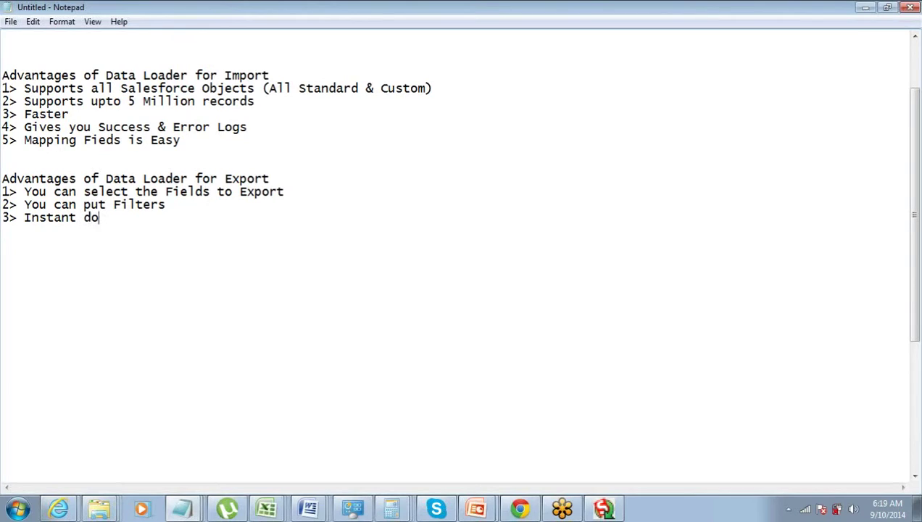
type("wnload of CS")
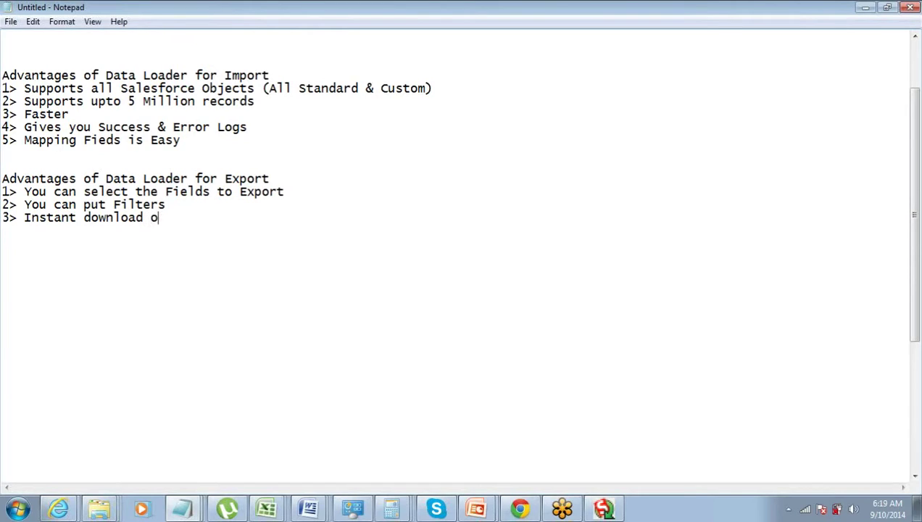
type("V file")
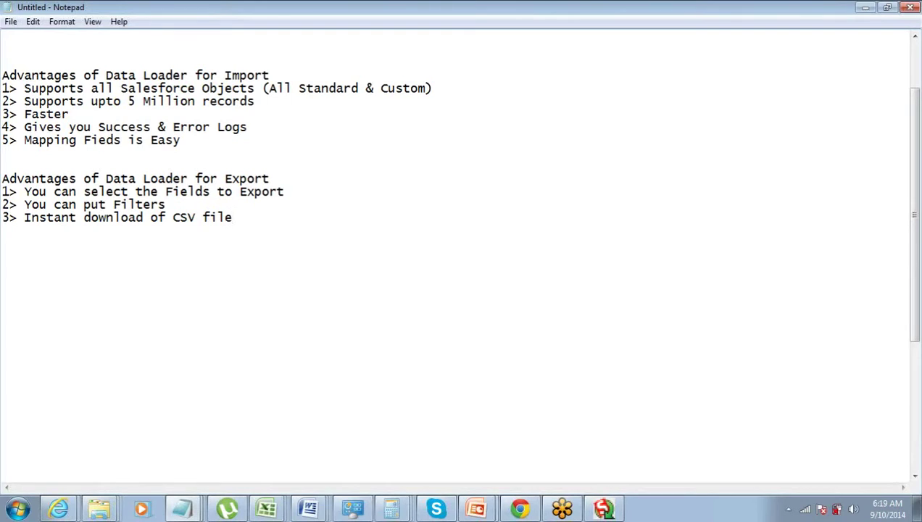
key("Return")
Add the fourth export point '4> Faster', fixing the misspelling
type("4> Fatsre")
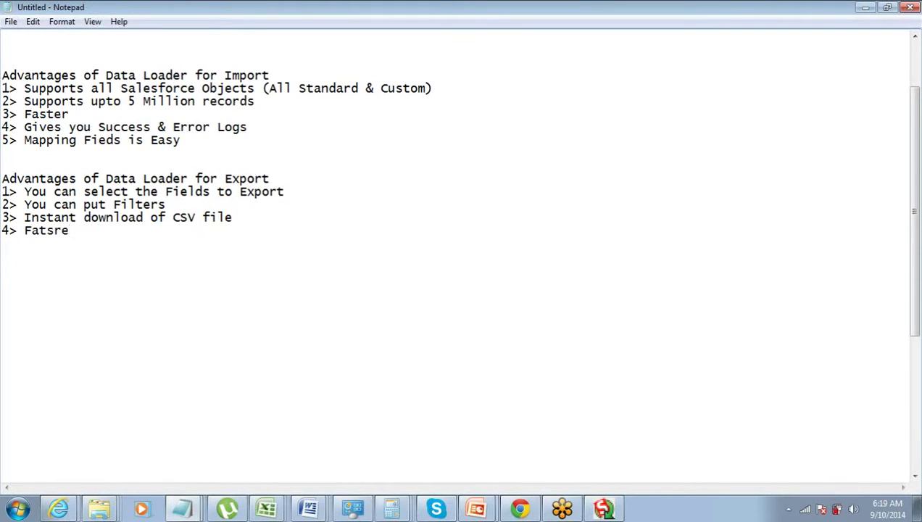
key("BackSpace")
key("BackSpace")
Begin the fifth point as '5> Export All is allwoed()' with the cursor inside the parentheses
key("BackSpace")
key("BackSpace")
type("ster")
key("Return")
type("5")
key("BackSpace")
type("5> Exp")
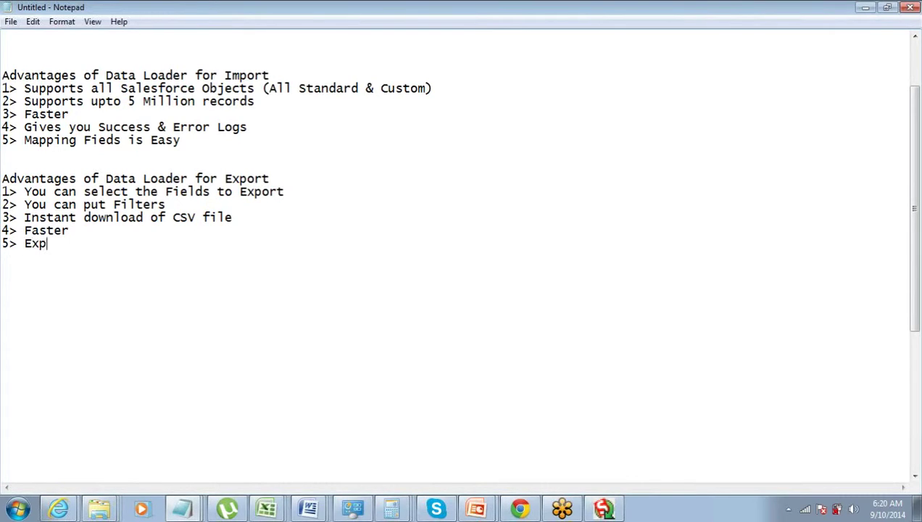
type("ort  All is all")
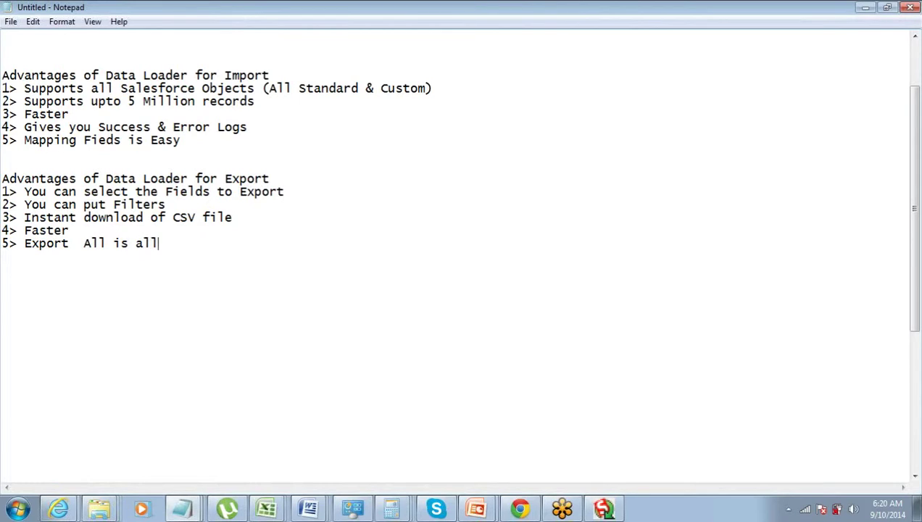
type("woed")
type("()")
key("Left")
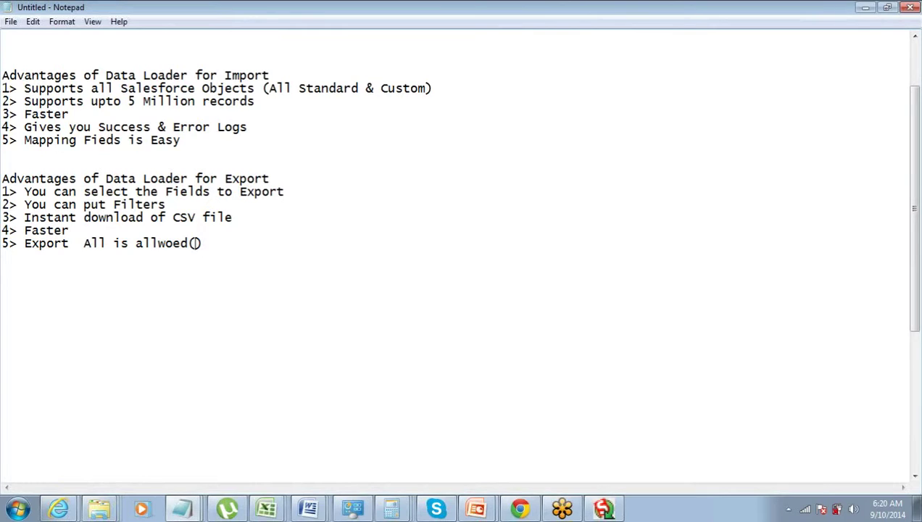
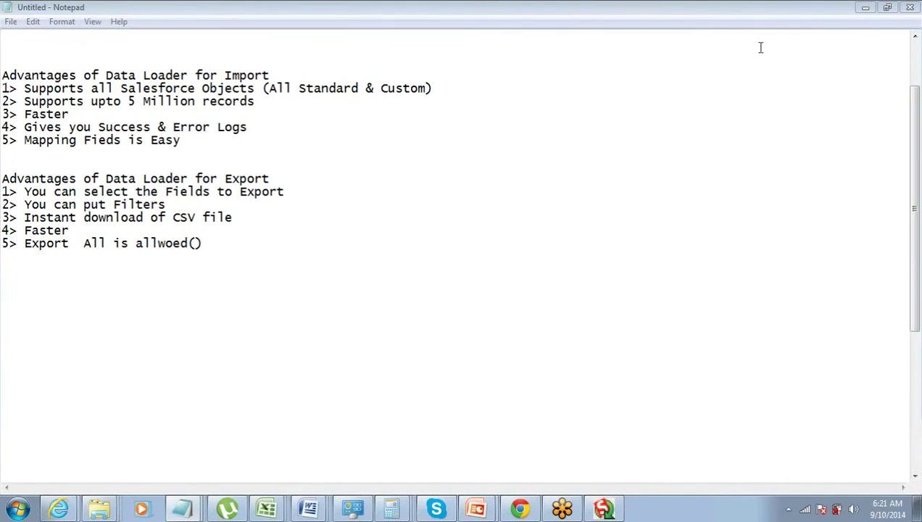
left_click(195, 243)
left_click(197, 244)
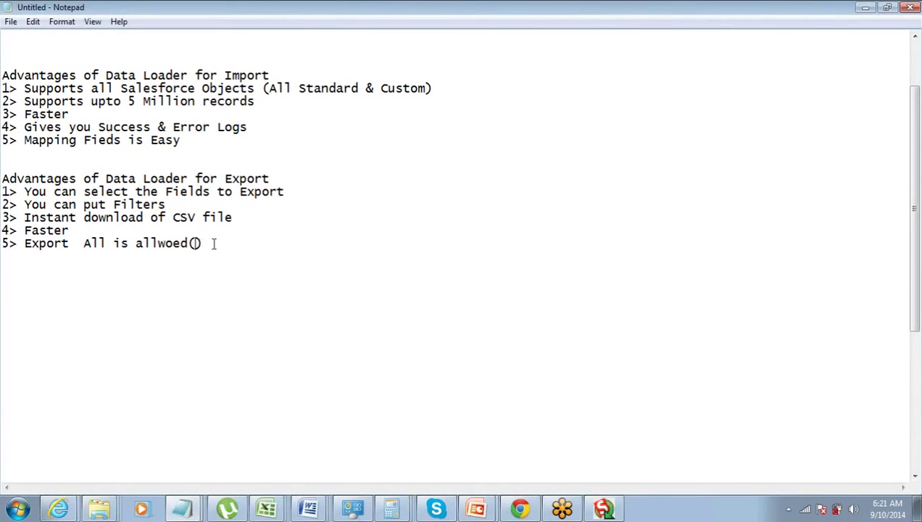
left_click(213, 243)
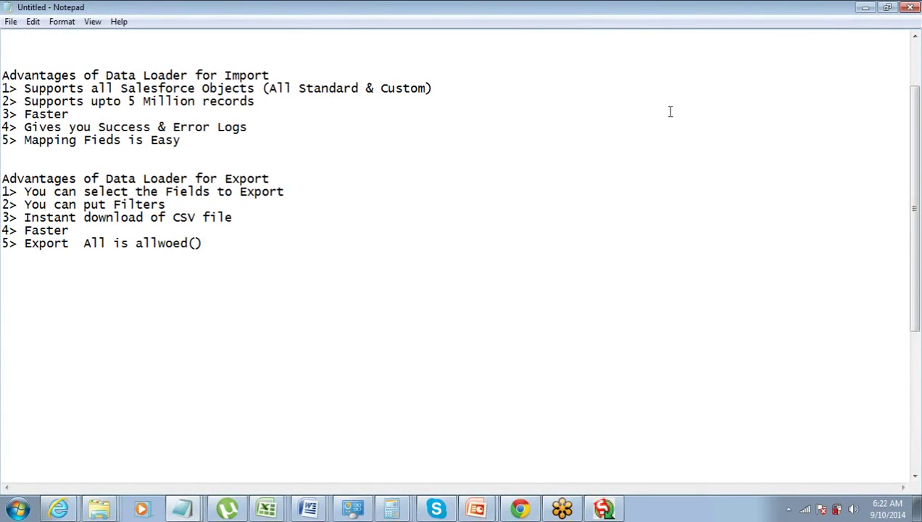